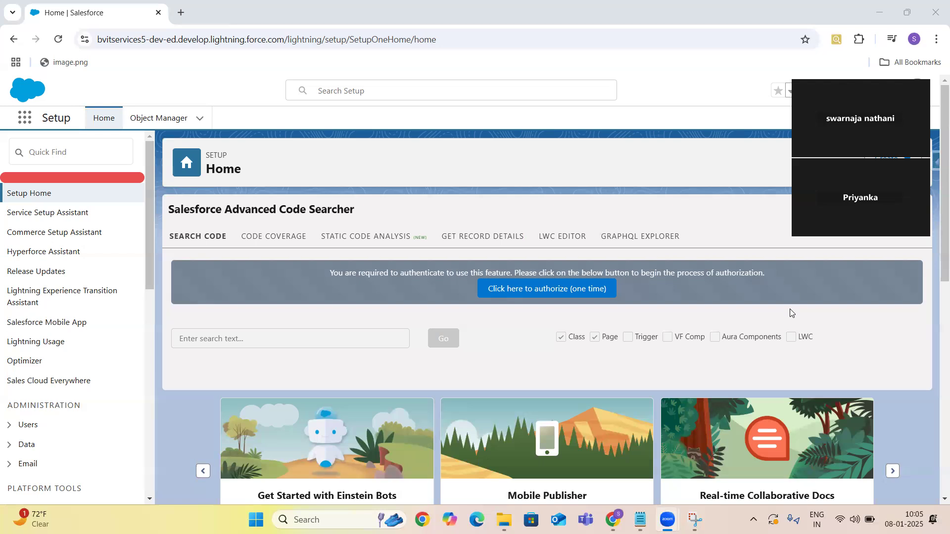
# Step: Find and open the B&V Insurance App
pyautogui.click(23, 124)
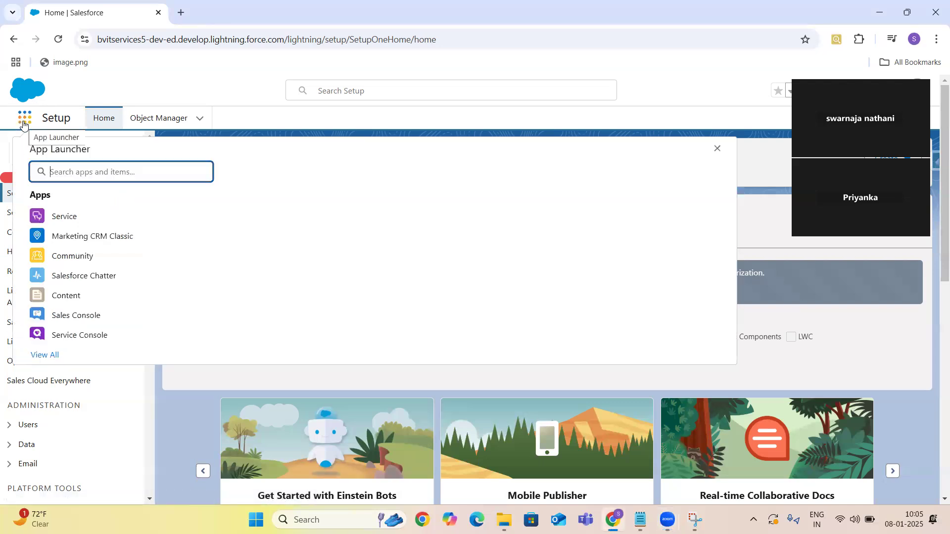
pyautogui.write('B')
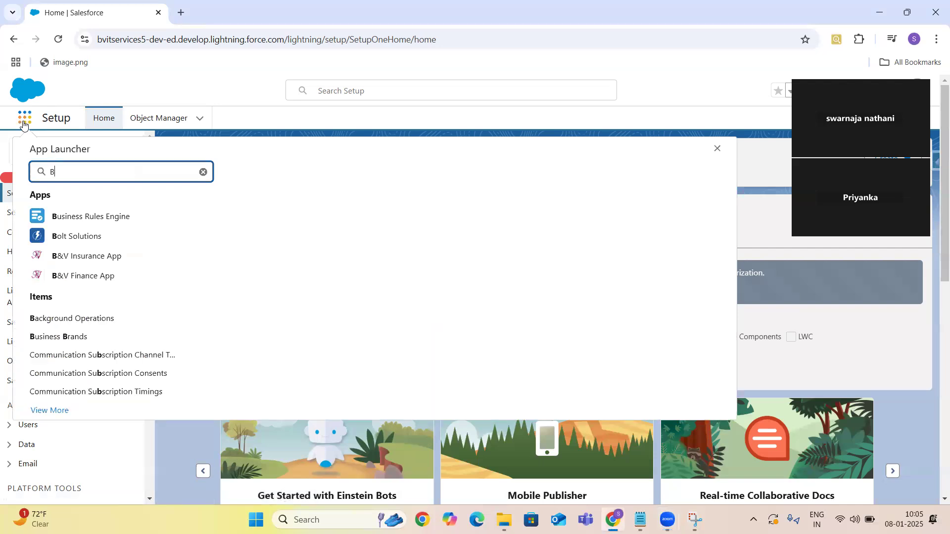
pyautogui.click(82, 258)
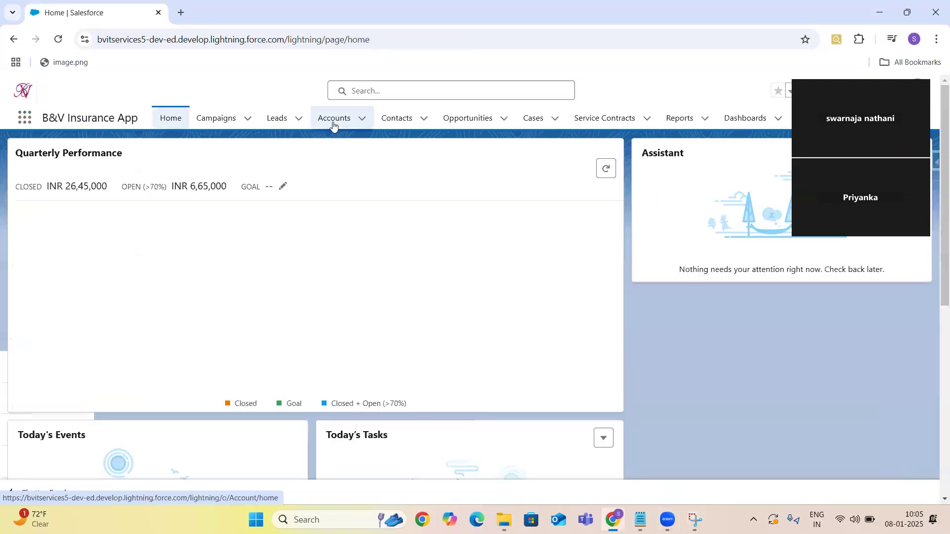
# Step: Go to the Contacts object and switch its list view to All Contacts
pyautogui.click(332, 124)
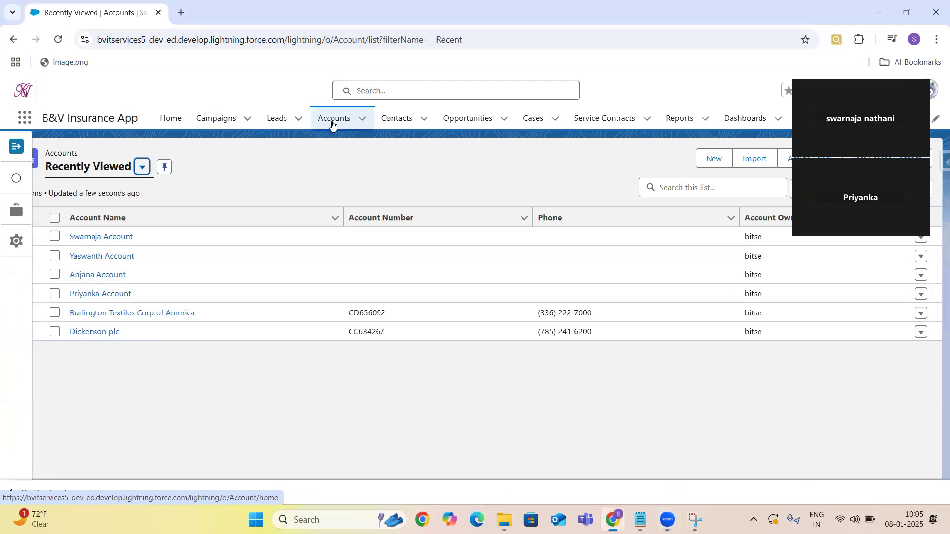
pyautogui.click(398, 122)
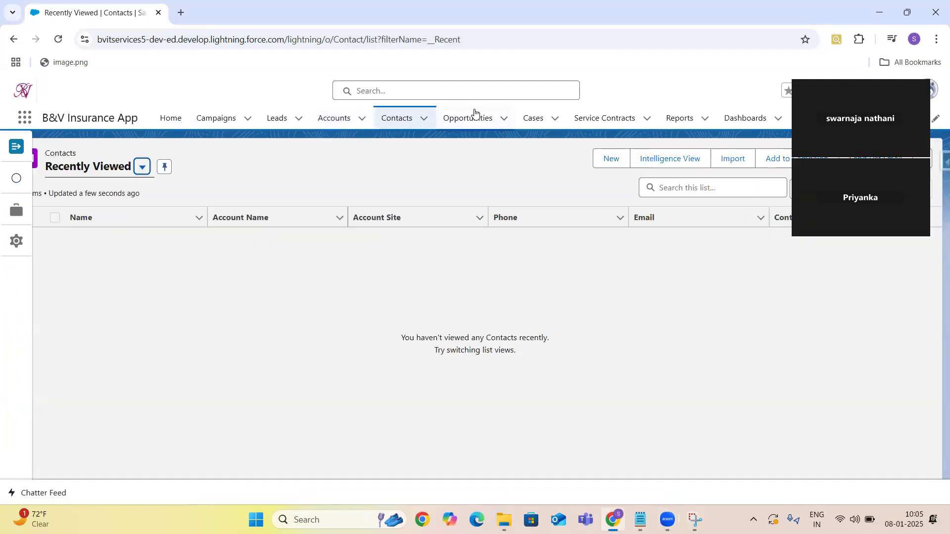
pyautogui.click(143, 168)
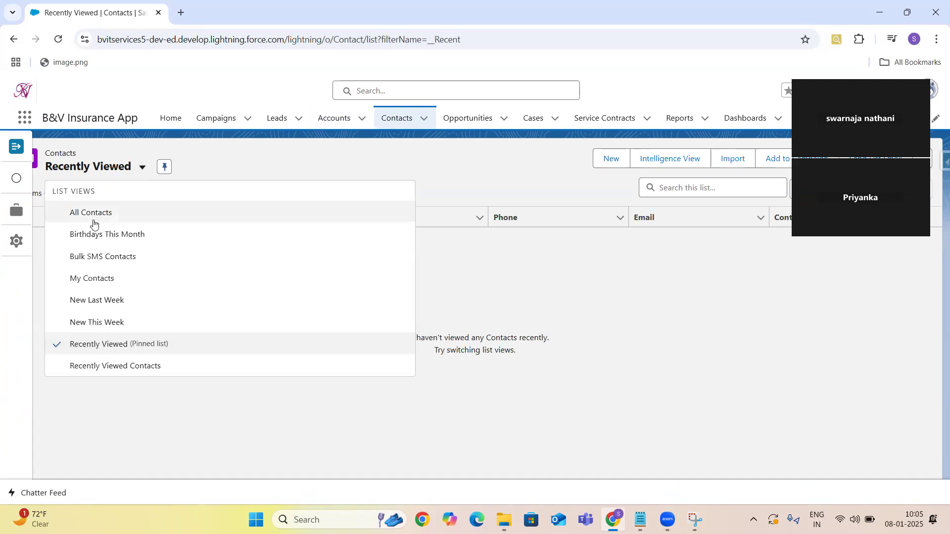
pyautogui.click(92, 214)
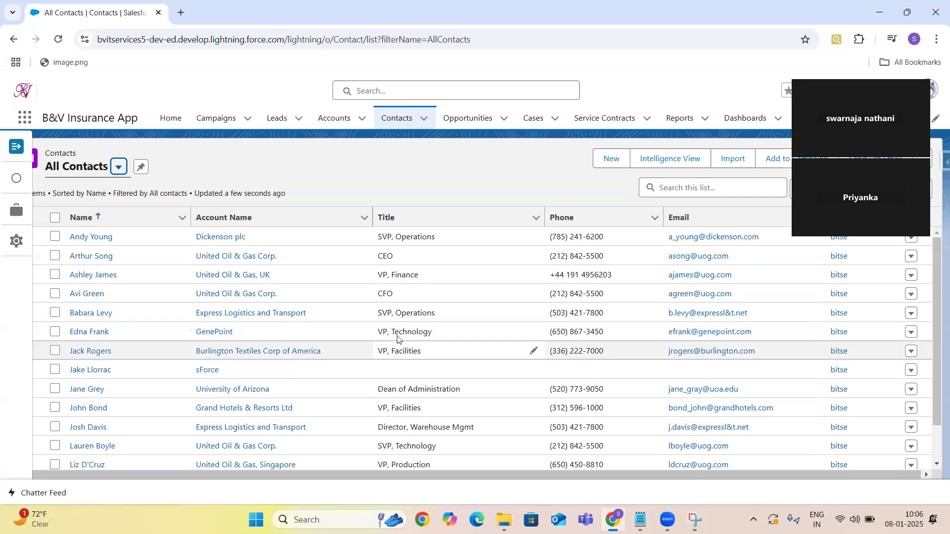
pyautogui.moveTo(377, 411); pyautogui.dragTo(445, 413)
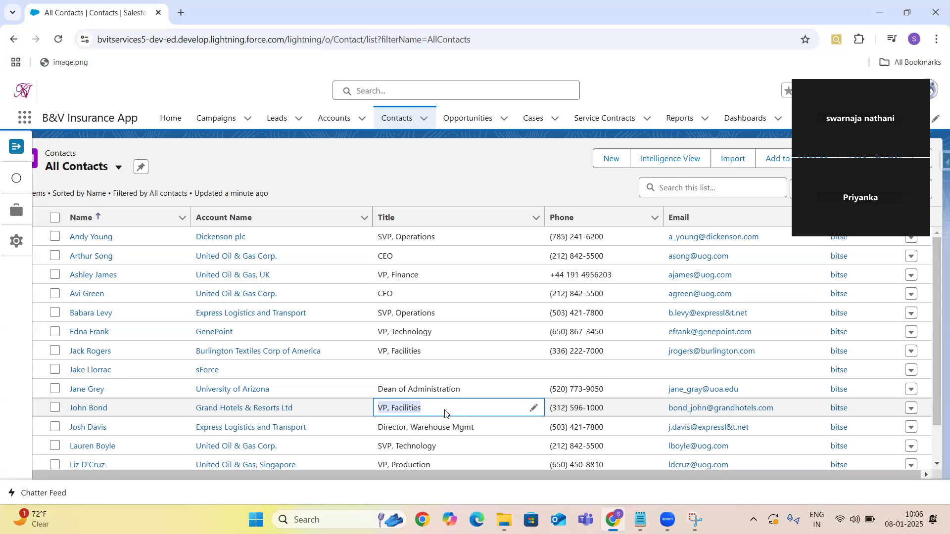
pyautogui.doubleClick(381, 313)
pyautogui.moveTo(400, 309); pyautogui.dragTo(459, 318)
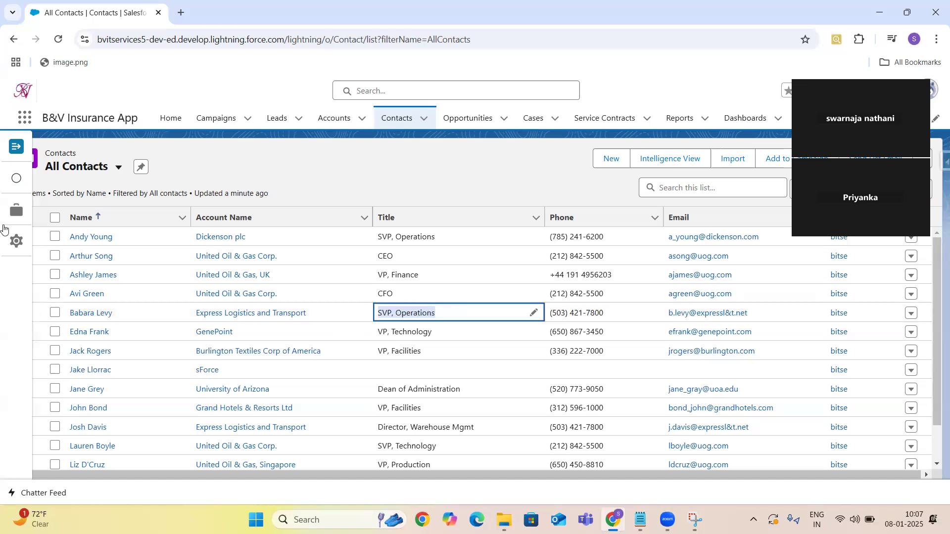
pyautogui.click(30, 121)
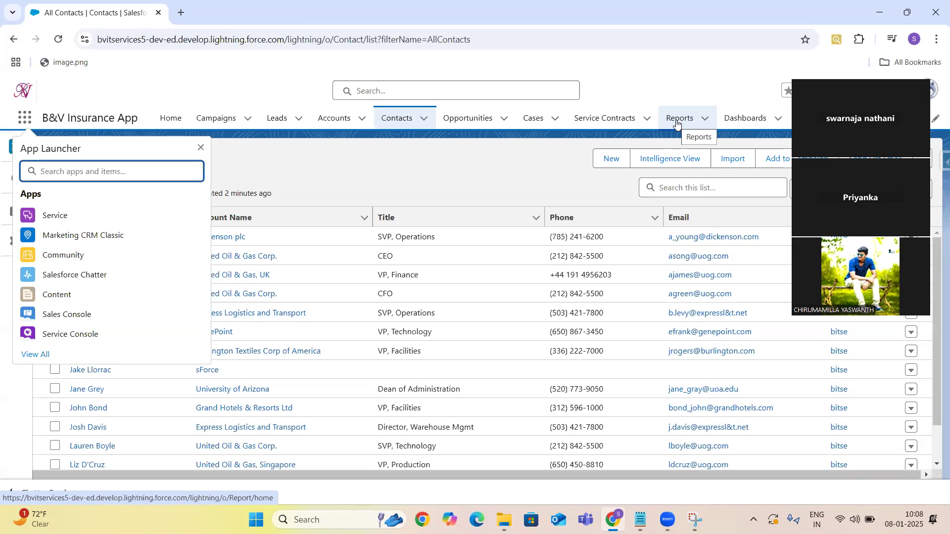
pyautogui.click(443, 187)
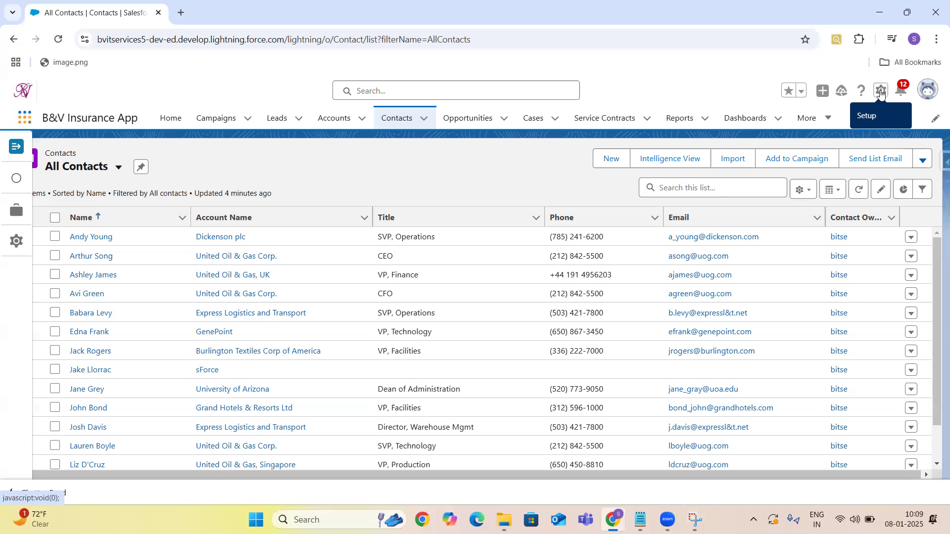
# Step: Go to Setup for the current app, search for "sharing" and open the Sharing Settings page
pyautogui.click(881, 92)
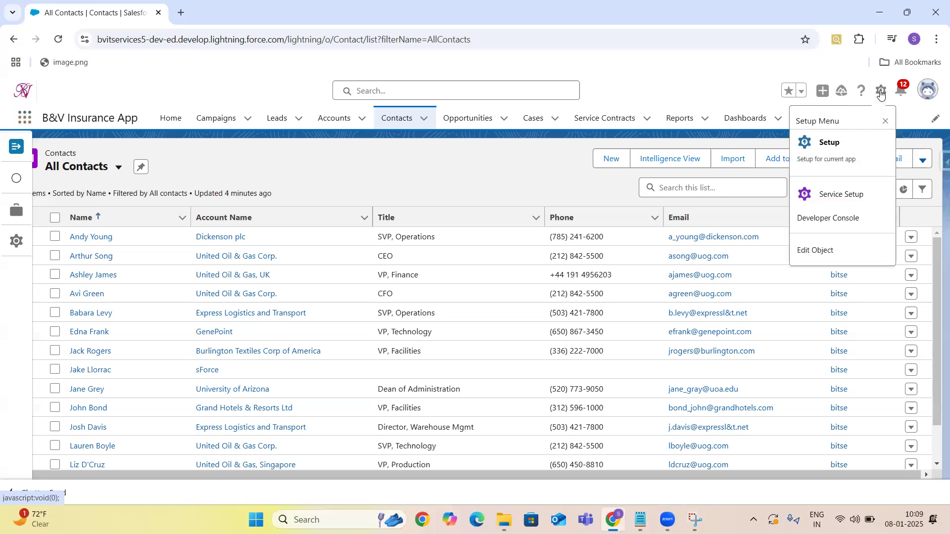
pyautogui.click(828, 149)
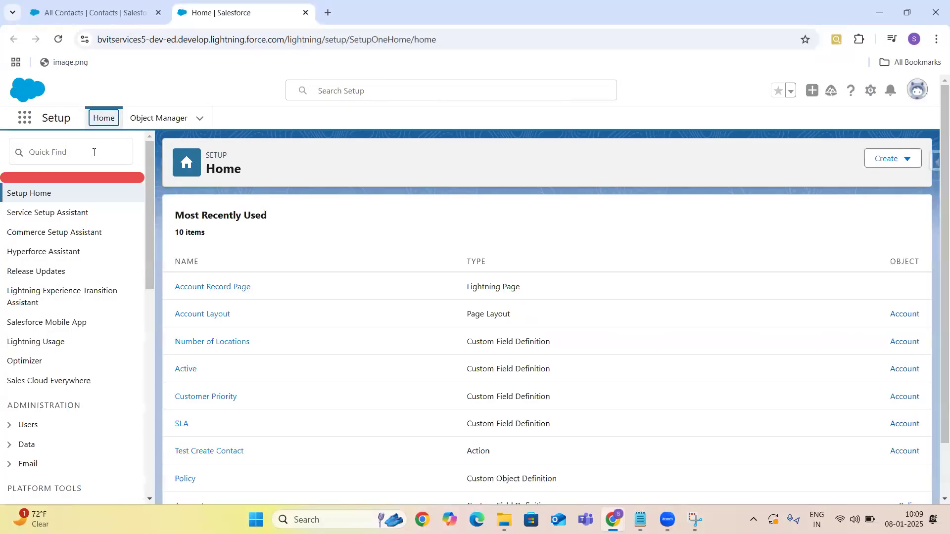
pyautogui.click(94, 152)
pyautogui.write('sh')
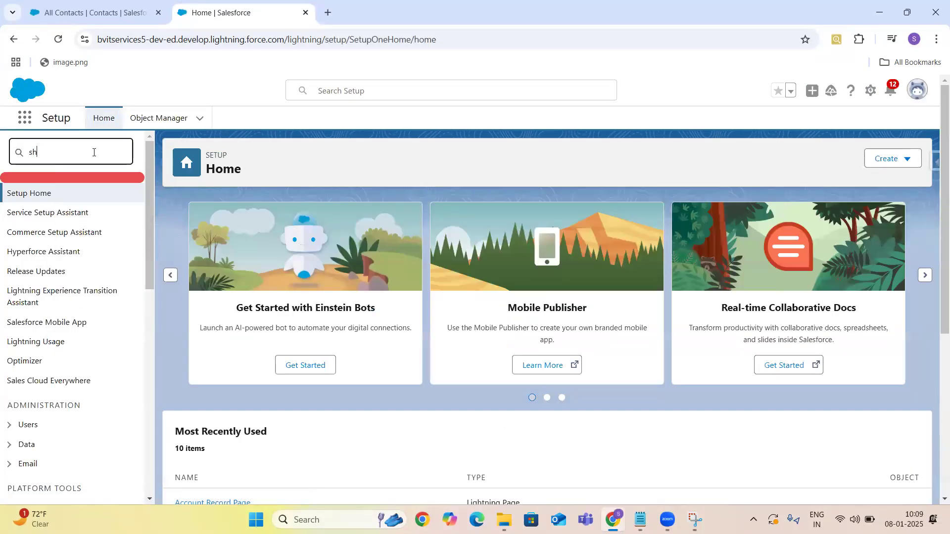
pyautogui.write('aring')
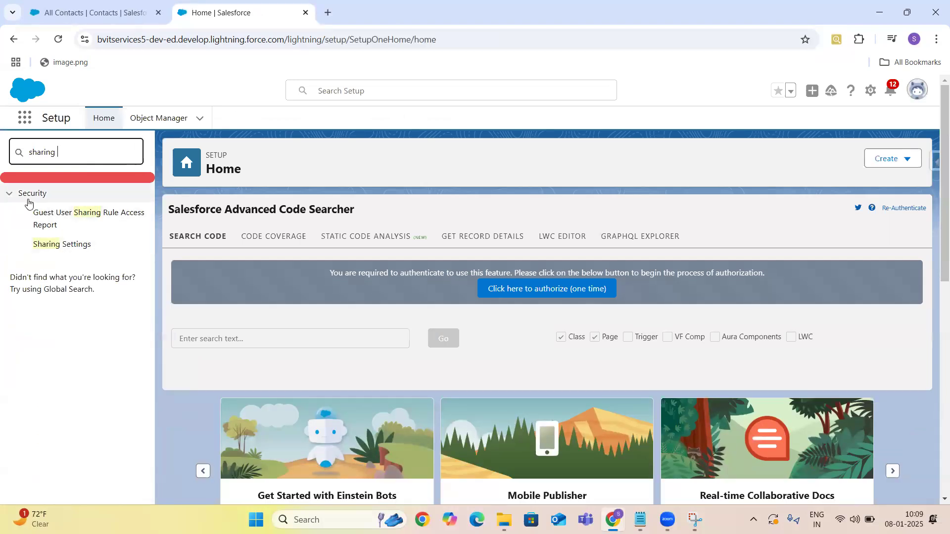
pyautogui.click(53, 248)
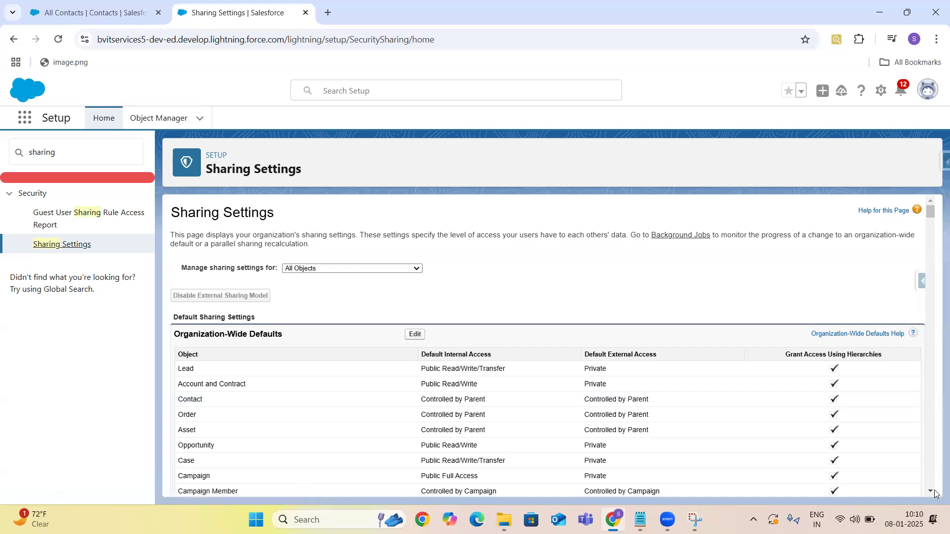
# Step: Filter the sharing settings so that only those of the Policy object are shown
pyautogui.scroll(-1, 930, 494)
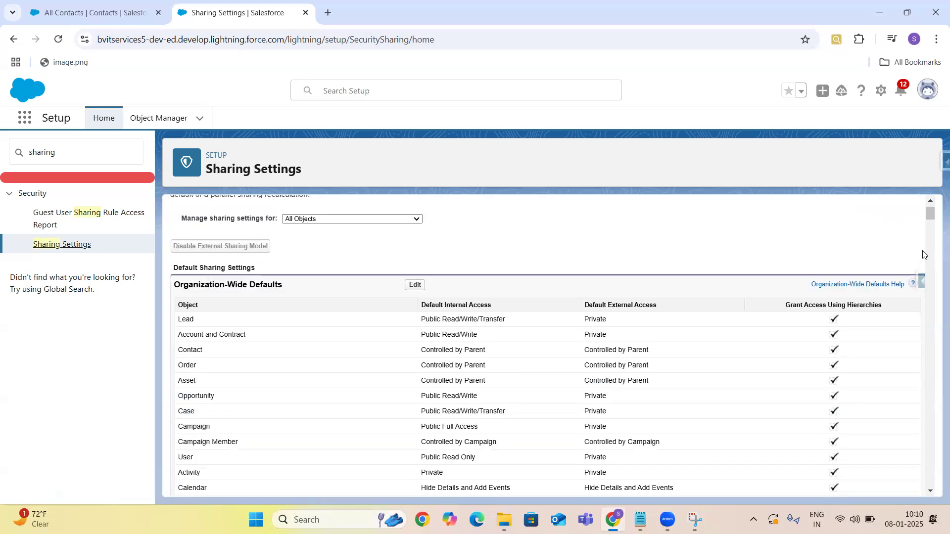
pyautogui.click(931, 203)
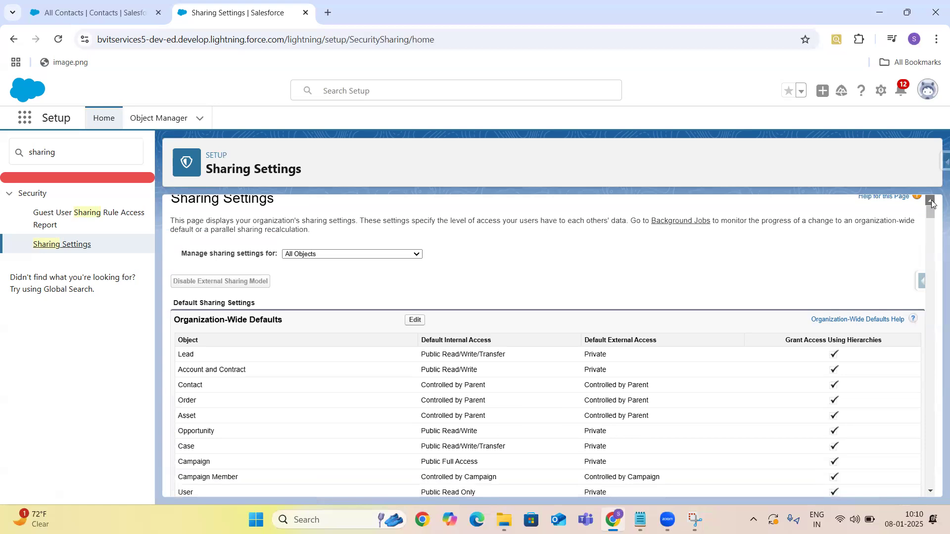
pyautogui.click(931, 203)
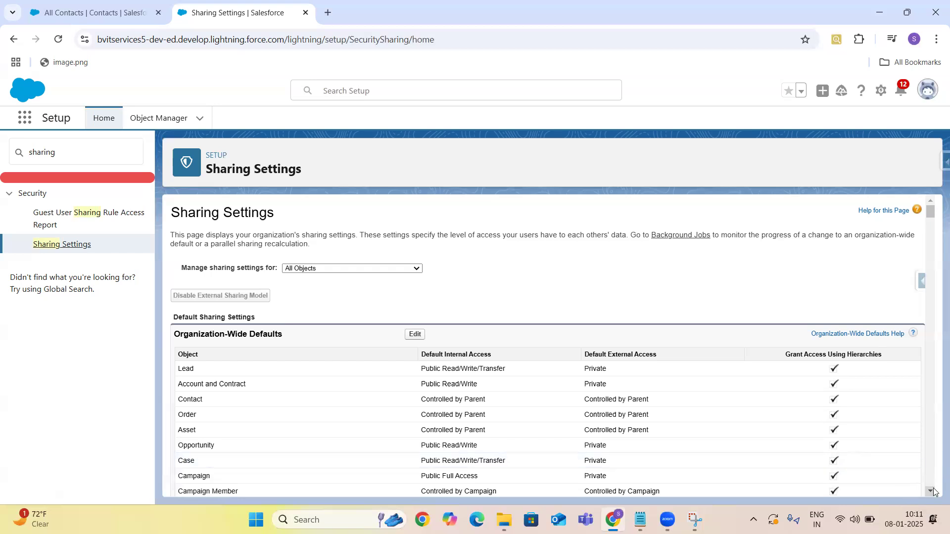
pyautogui.scroll(-1, 933, 491)
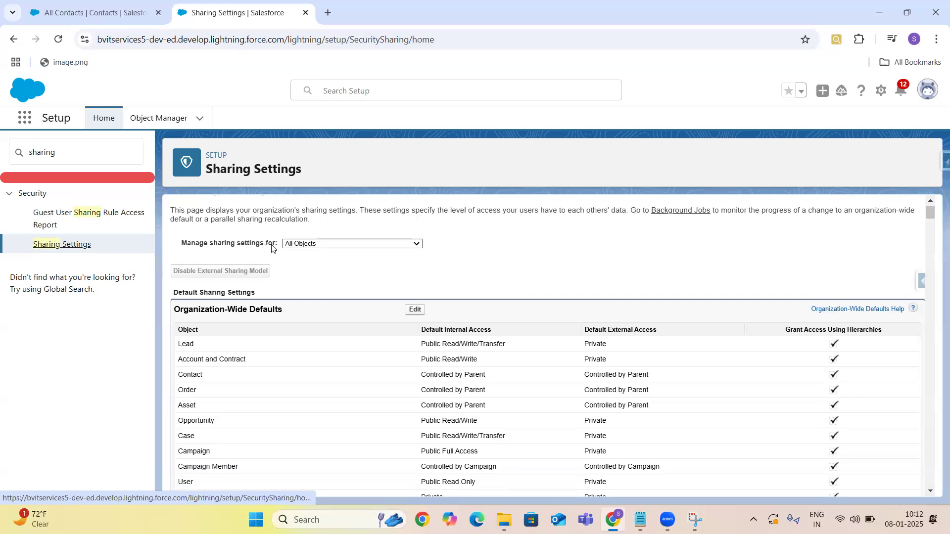
pyautogui.click(355, 244)
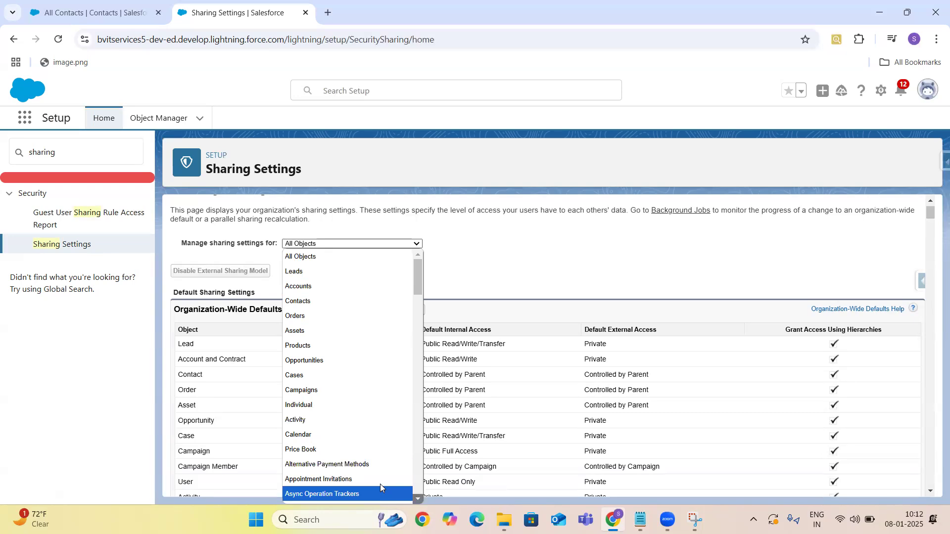
pyautogui.scroll(-5, 380, 485)
pyautogui.scroll(-6, 380, 487)
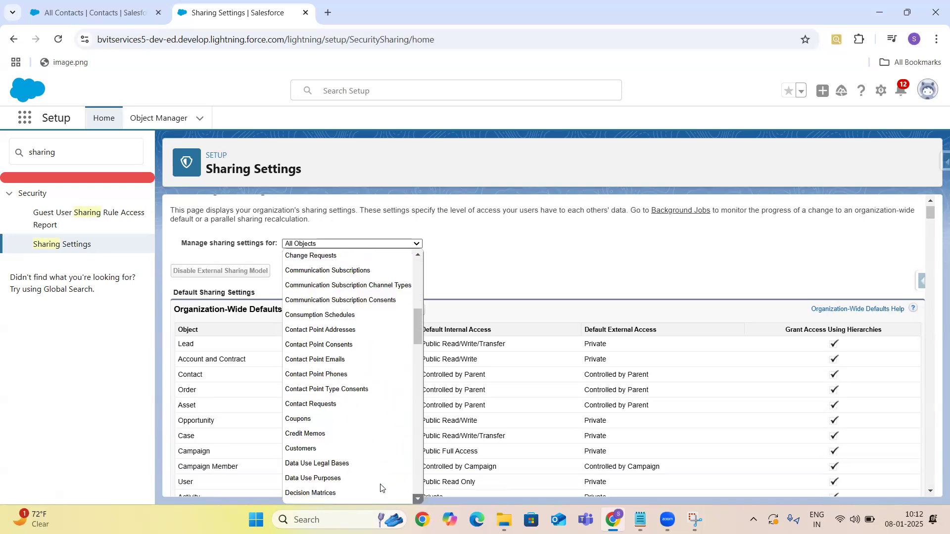
pyautogui.scroll(-1, 381, 487)
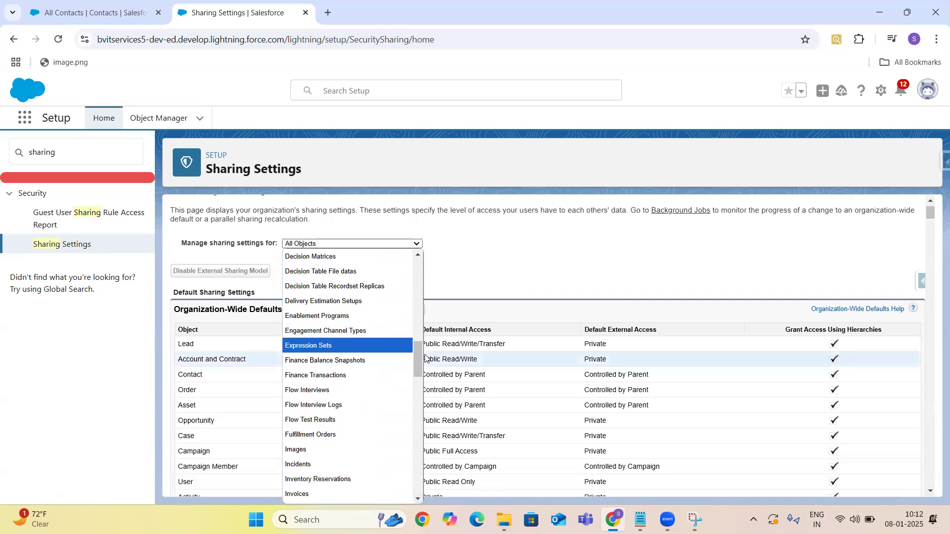
pyautogui.moveTo(417, 356); pyautogui.dragTo(414, 408)
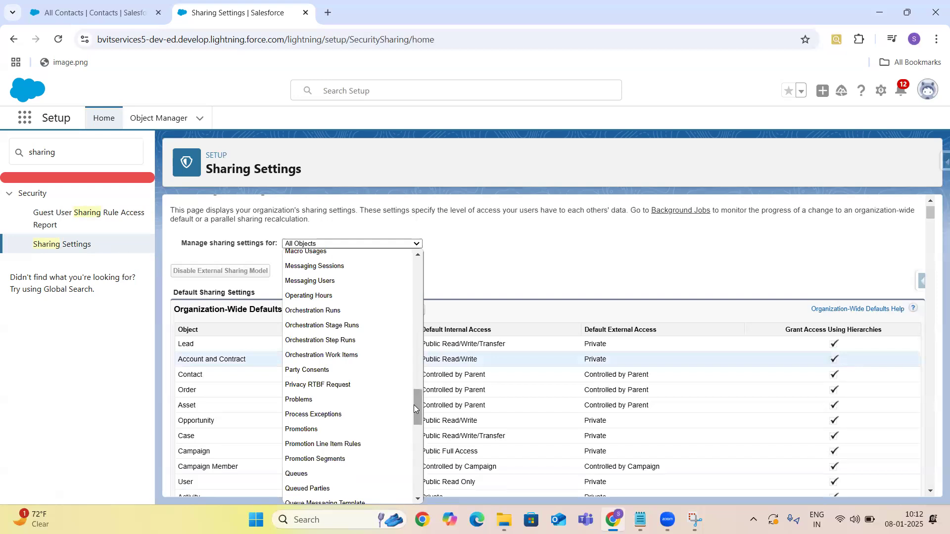
pyautogui.moveTo(414, 409); pyautogui.dragTo(418, 484)
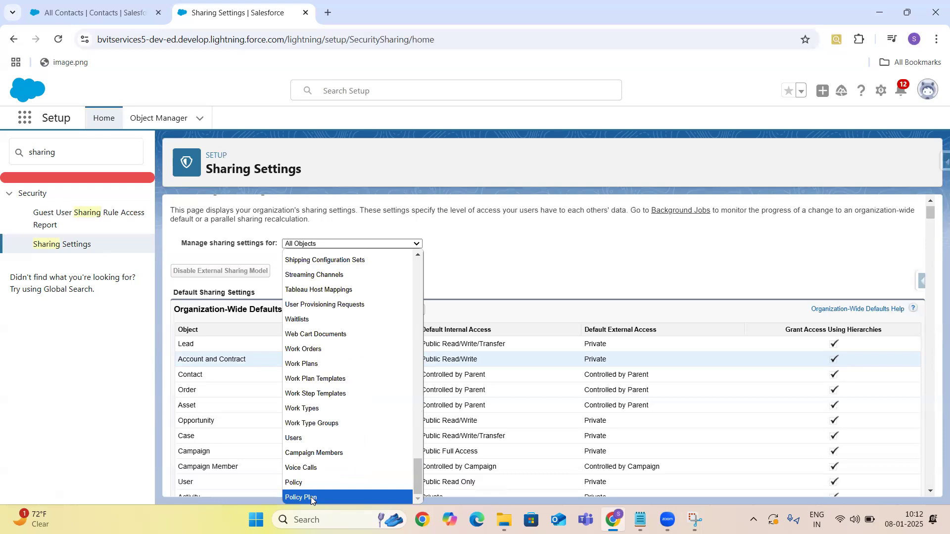
pyautogui.click(307, 483)
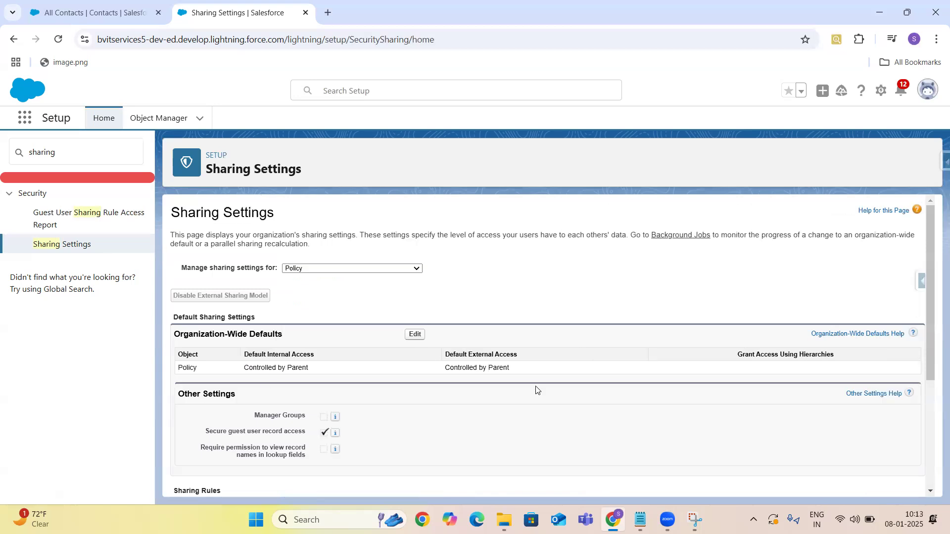
# Step: Switch the managed sharing settings back to All Objects
pyautogui.click(417, 269)
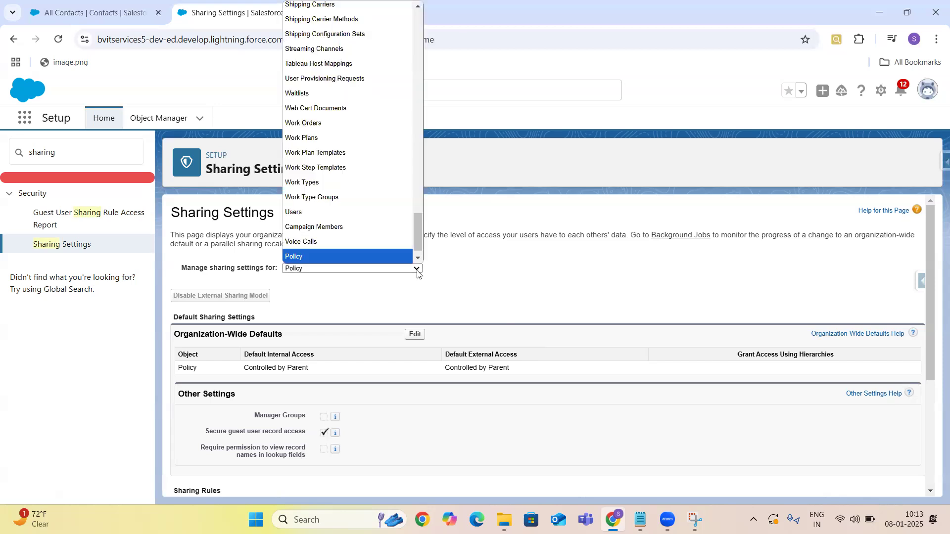
pyautogui.moveTo(416, 241); pyautogui.dragTo(451, 8)
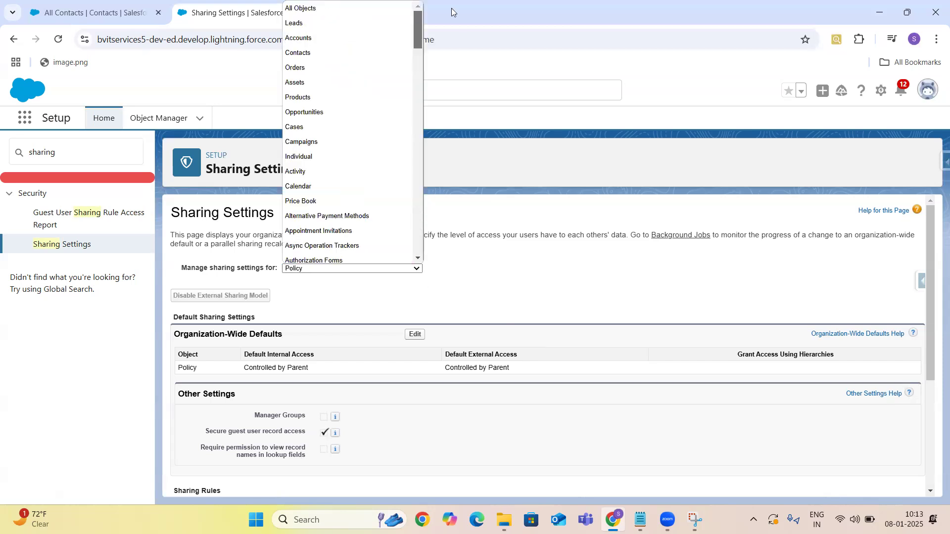
pyautogui.click(325, 13)
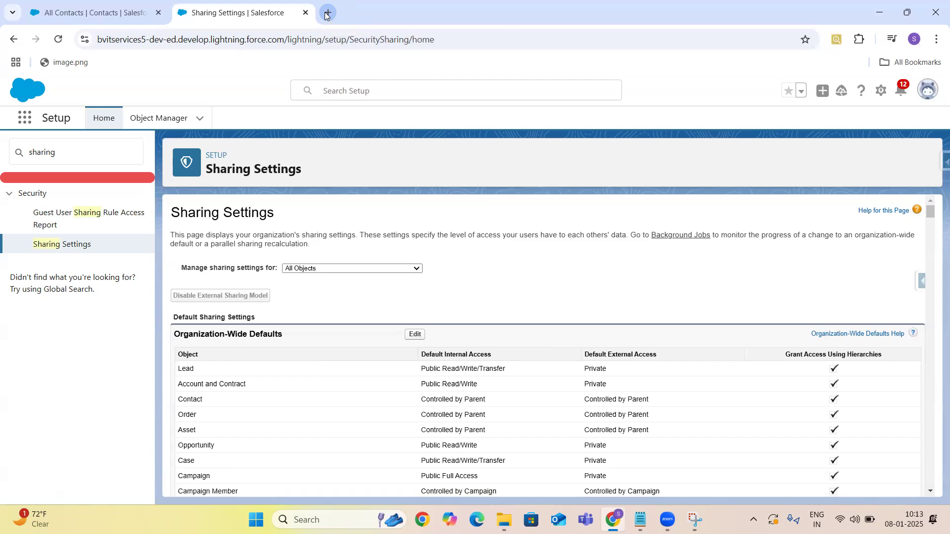
# Step: Examine the Organization-Wide Defaults and the sharing rules listed per object on the Sharing Settings page
pyautogui.click(931, 492)
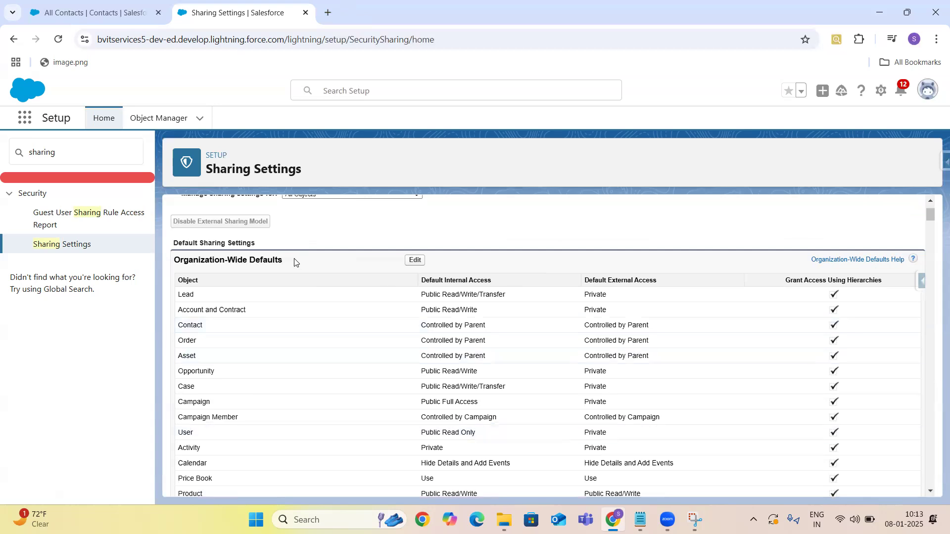
pyautogui.moveTo(289, 262); pyautogui.dragTo(174, 259)
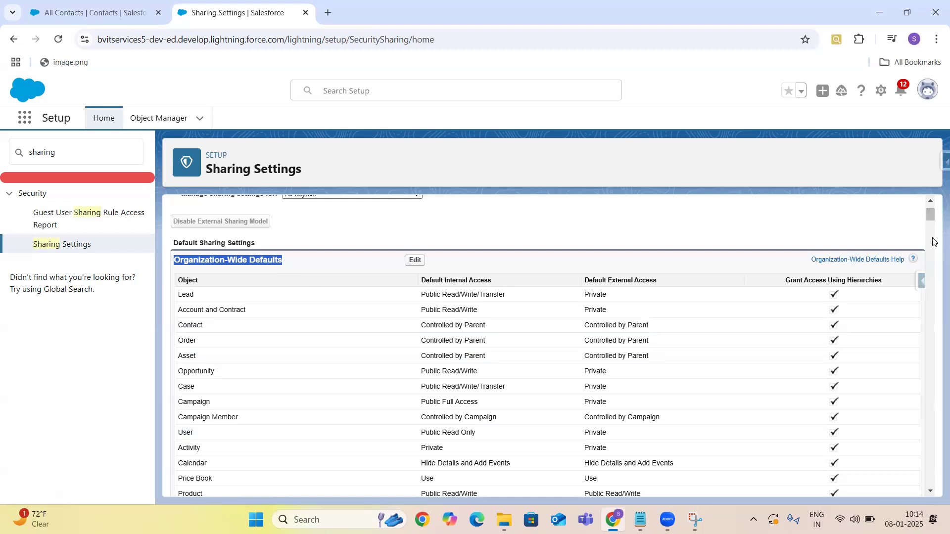
pyautogui.moveTo(928, 216); pyautogui.dragTo(934, 293)
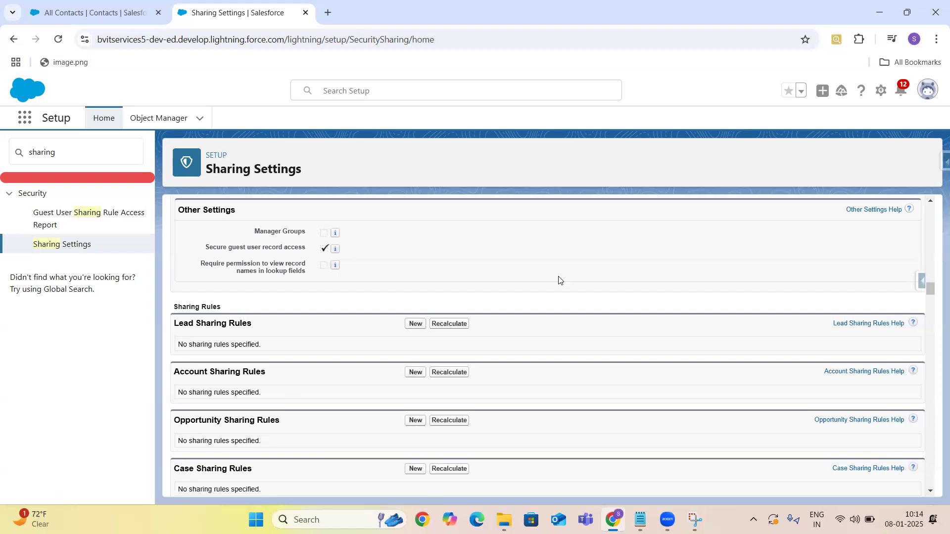
pyautogui.moveTo(934, 299); pyautogui.dragTo(934, 206)
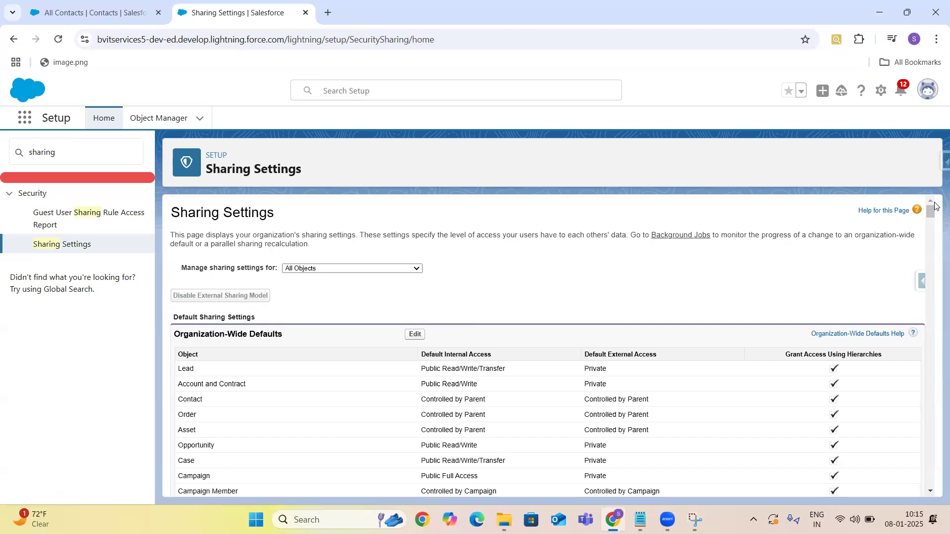
pyautogui.moveTo(172, 334); pyautogui.dragTo(288, 335)
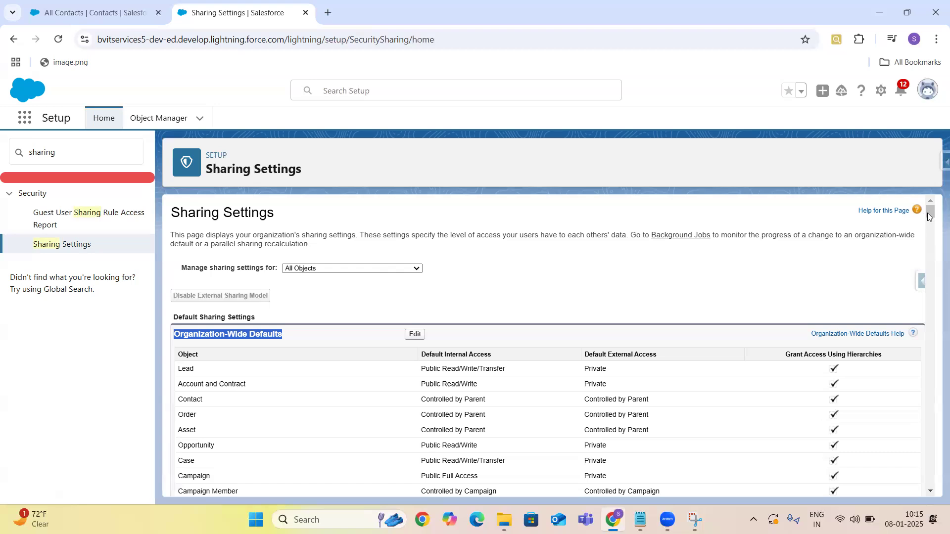
pyautogui.moveTo(930, 211); pyautogui.dragTo(934, 298)
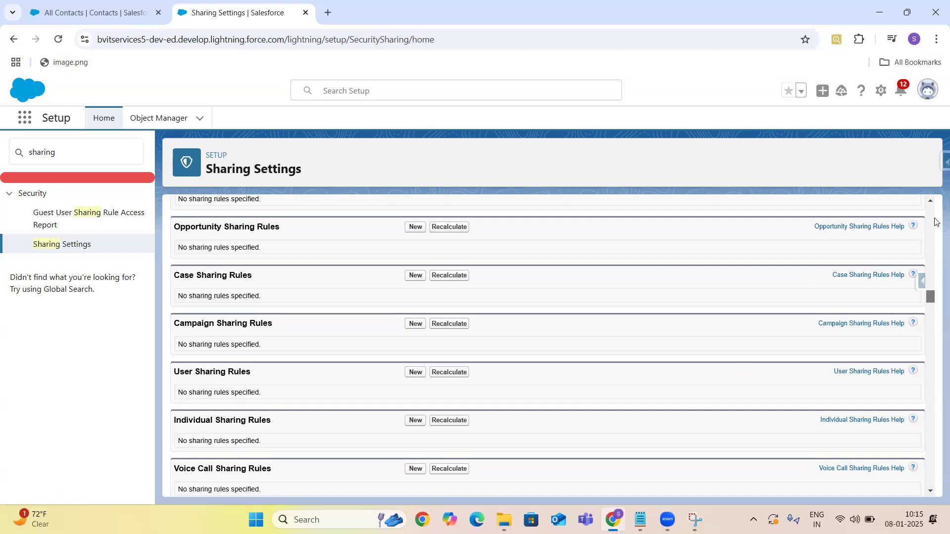
# Step: Examine the Lead object's default internal access in the Organization-Wide Defaults
pyautogui.moveTo(934, 219); pyautogui.dragTo(934, 200)
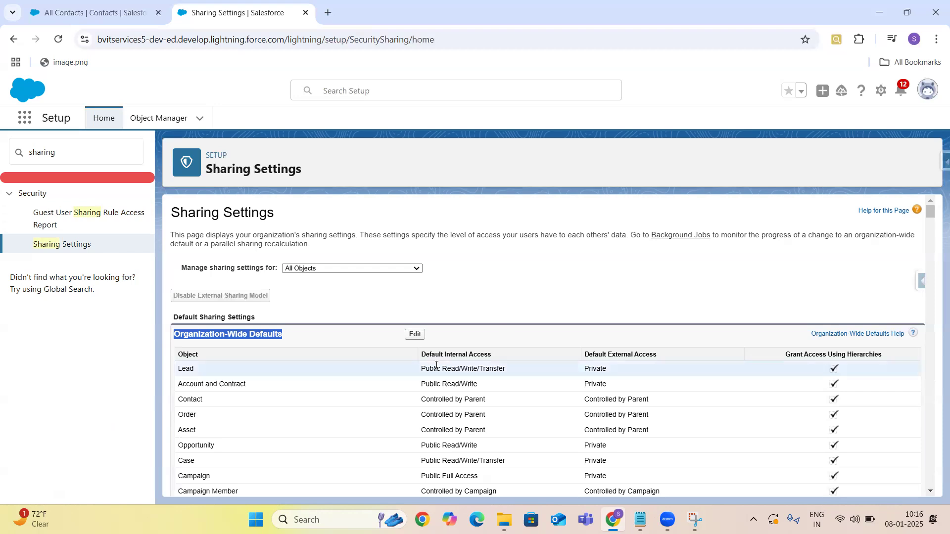
pyautogui.click(930, 493)
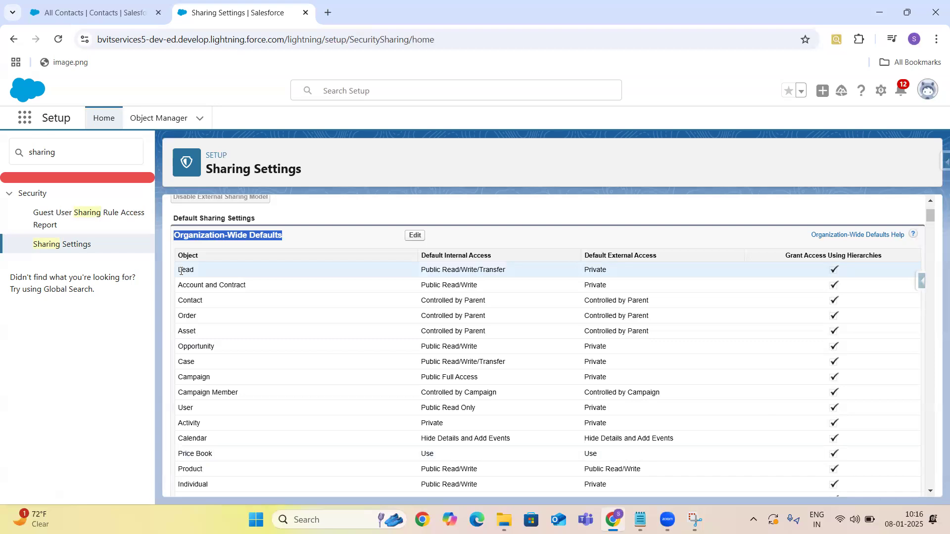
pyautogui.click(422, 273)
pyautogui.moveTo(421, 274); pyautogui.dragTo(510, 276)
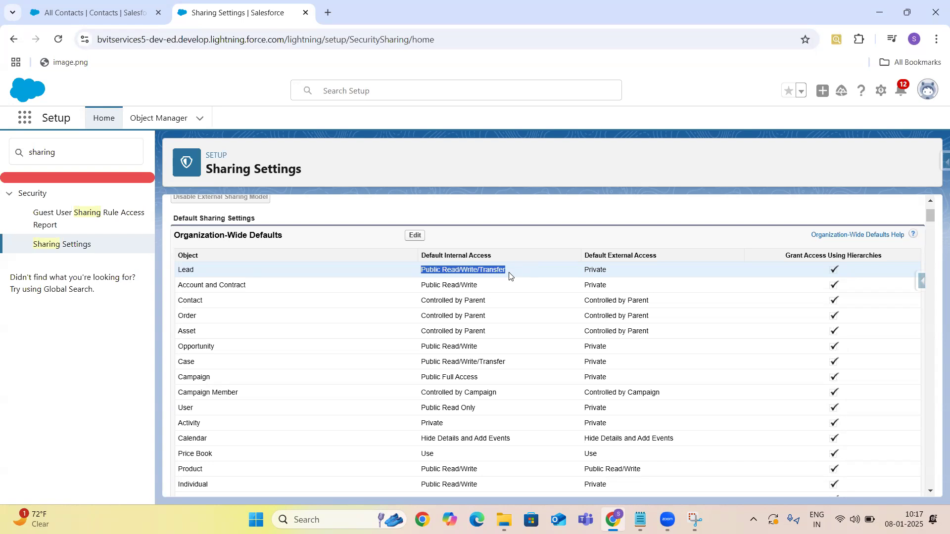
# Step: Open the B&V Services lead from the Leads list in the B&V Insurance App and show its details with the Omni-Channel sidebar minimized
pyautogui.click(59, 13)
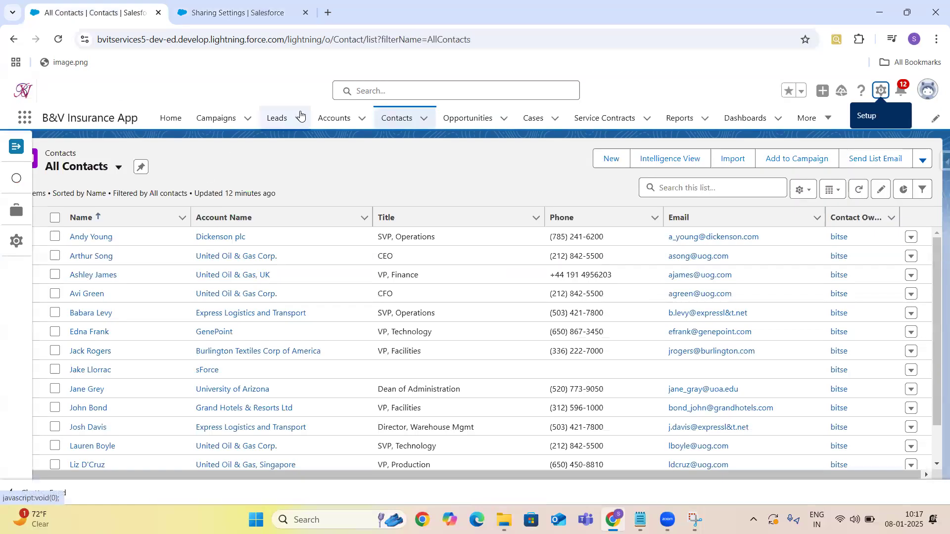
pyautogui.click(276, 120)
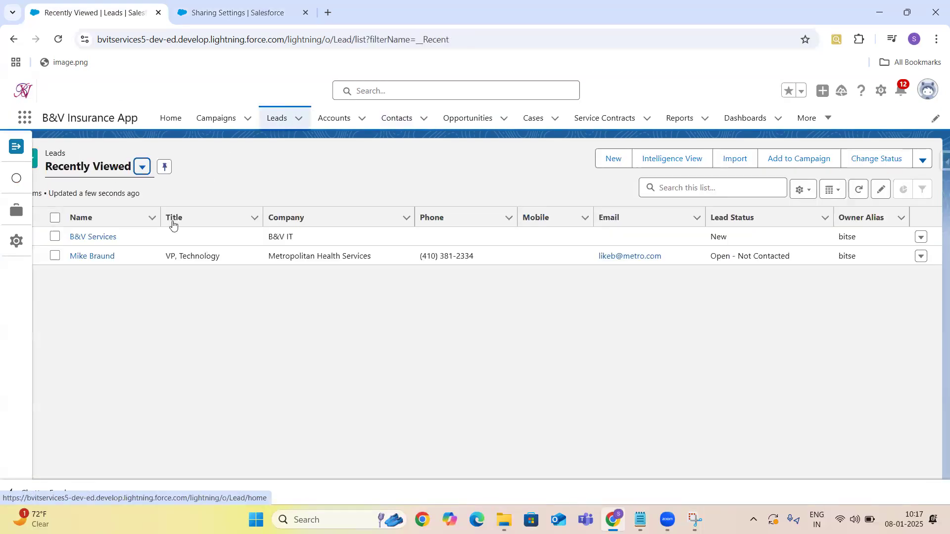
pyautogui.click(102, 238)
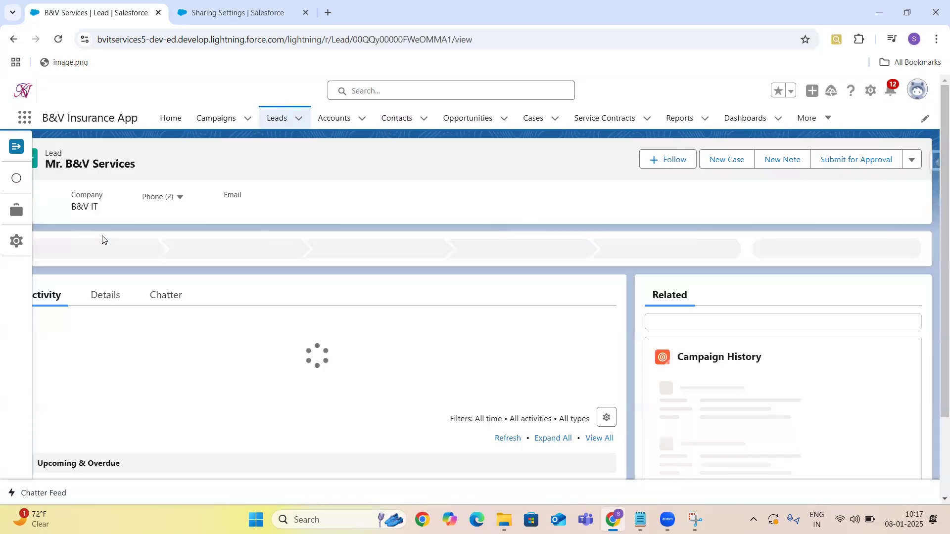
pyautogui.click(96, 297)
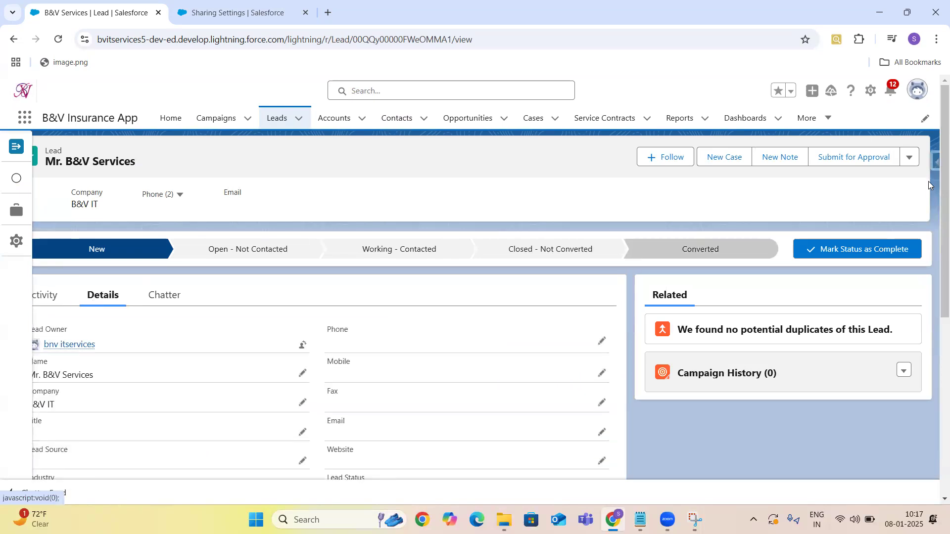
pyautogui.click(909, 157)
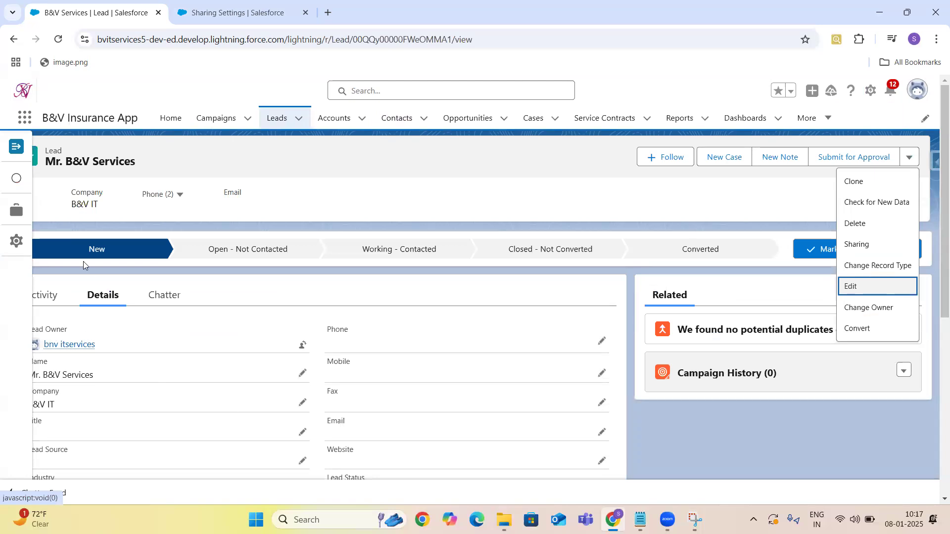
pyautogui.click(16, 147)
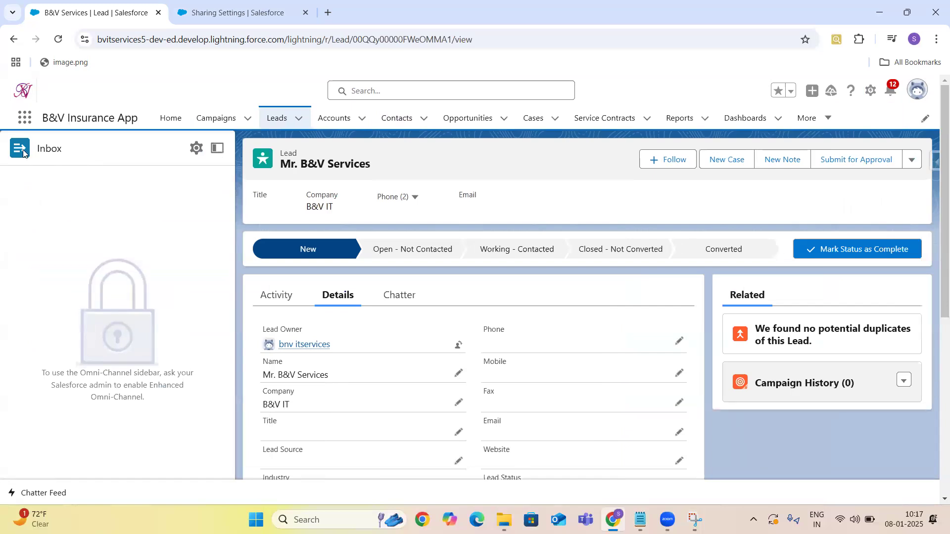
pyautogui.click(215, 148)
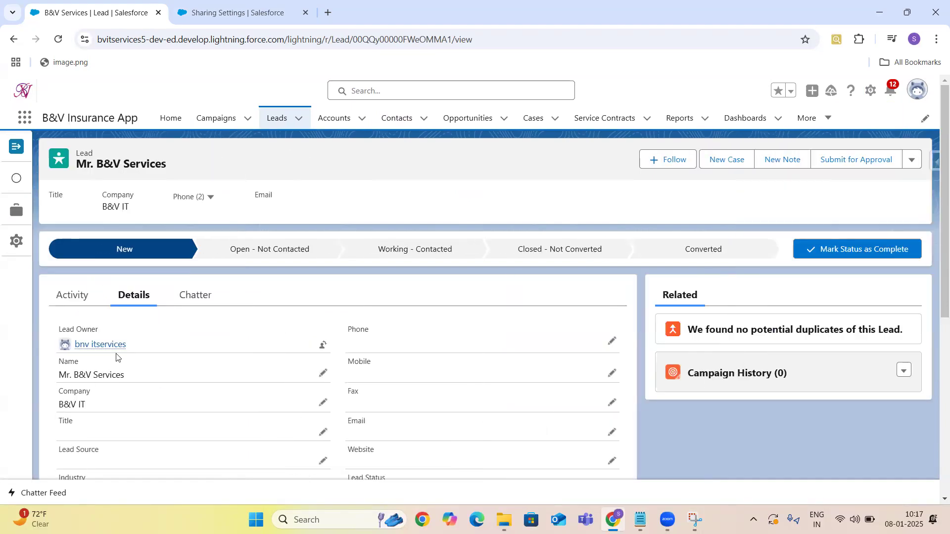
# Step: Change the owner of the B&V Services lead to Standard User 1
pyautogui.moveTo(110, 347)
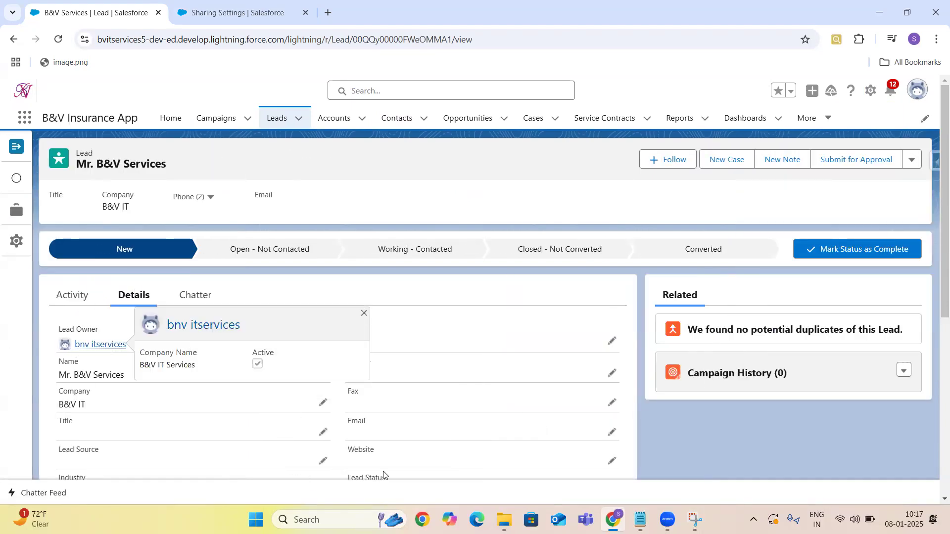
pyautogui.click(323, 346)
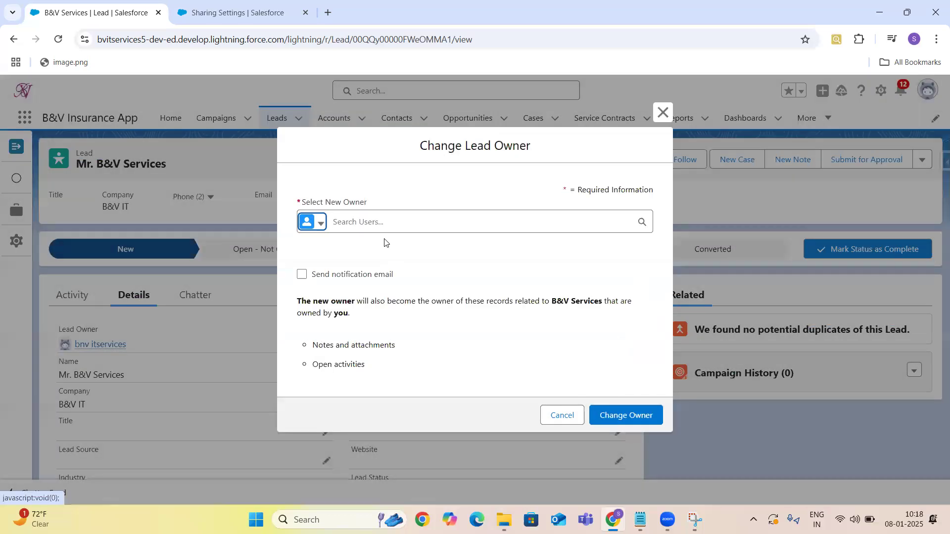
pyautogui.click(374, 226)
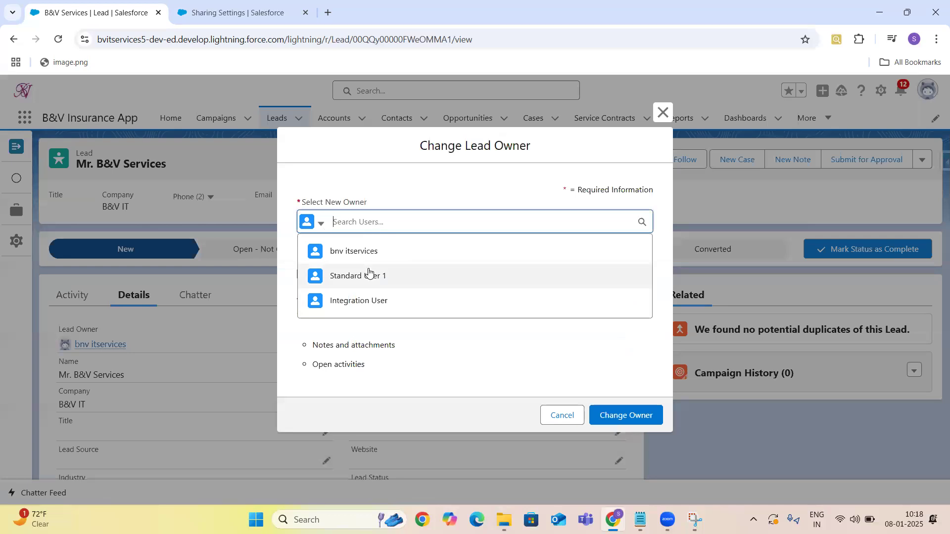
pyautogui.click(367, 275)
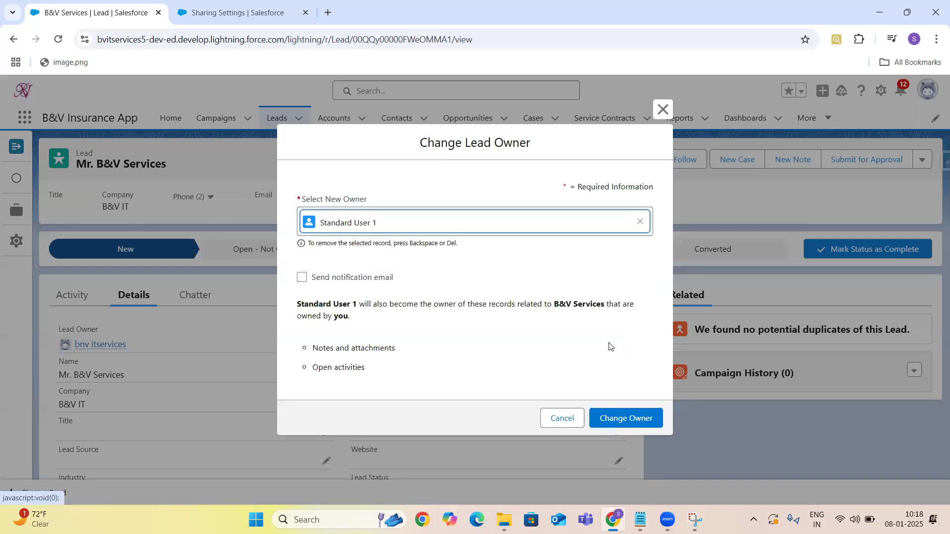
pyautogui.click(615, 419)
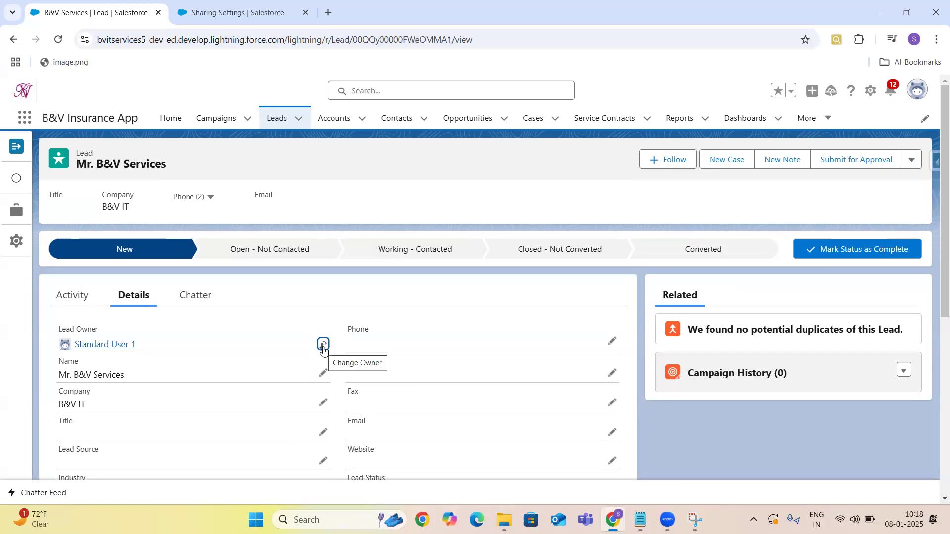
# Step: Return to the Sharing Settings page and review the Lead object's organization-wide default against the lead record
pyautogui.click(233, 12)
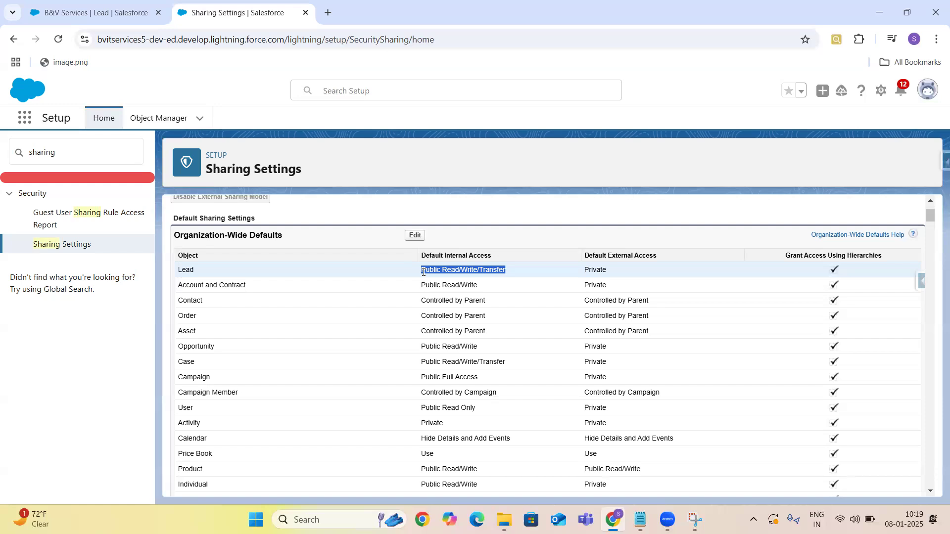
pyautogui.click(115, 15)
pyautogui.click(249, 14)
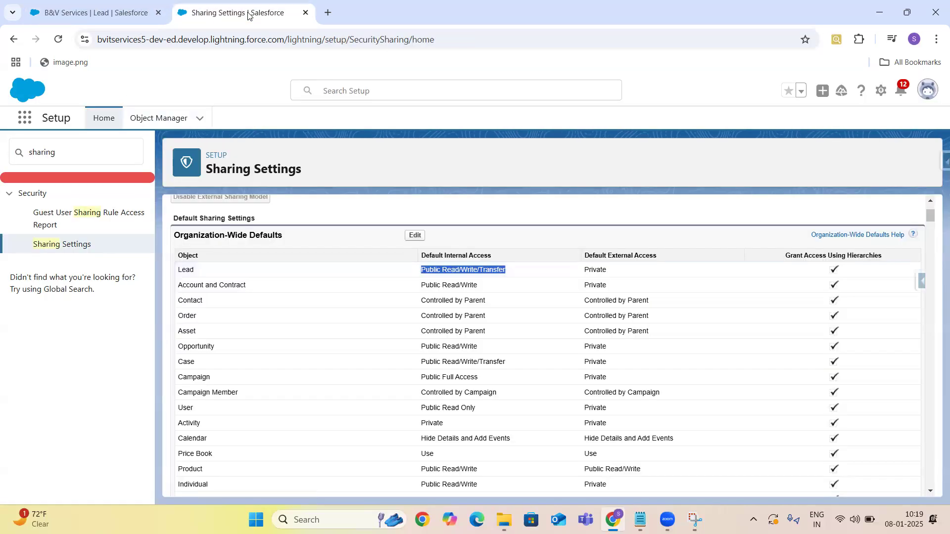
pyautogui.click(880, 94)
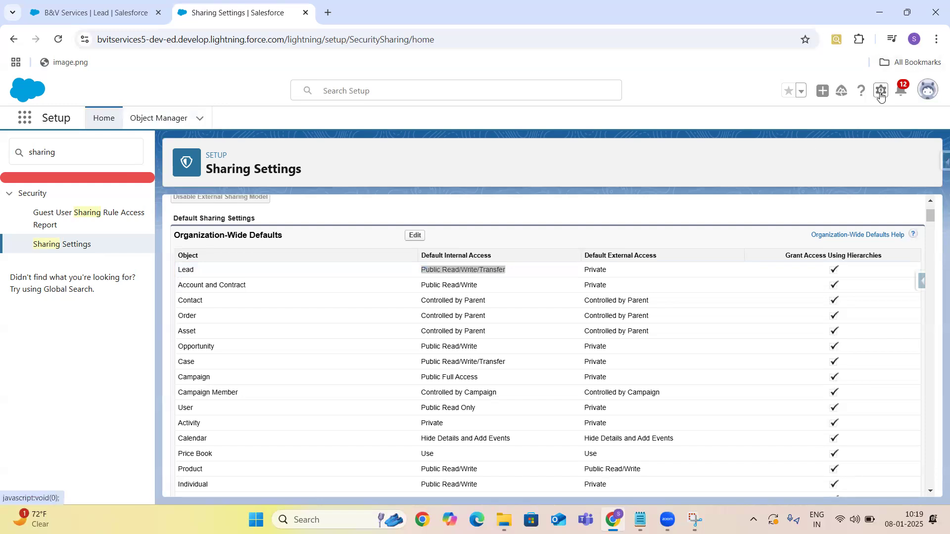
pyautogui.click(714, 85)
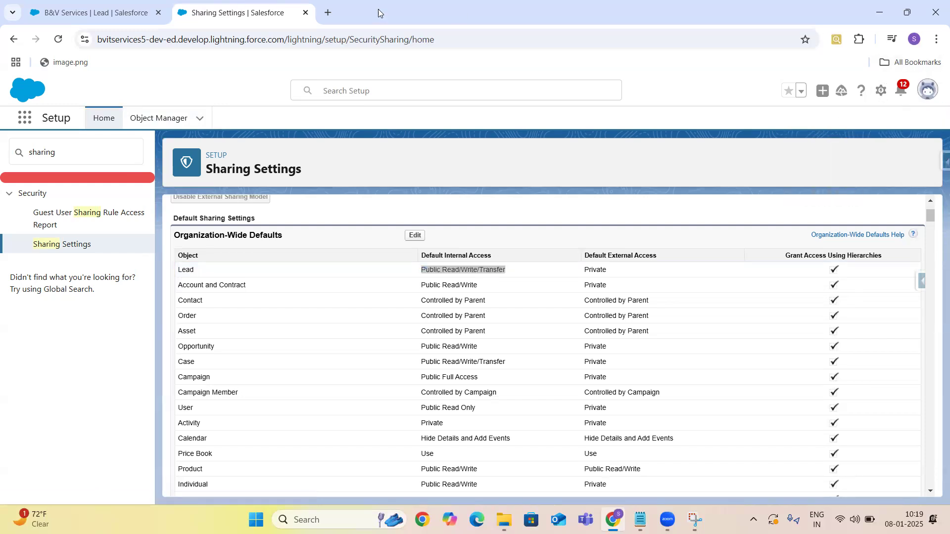
# Step: Open Gmail in a new browser tab and switch to the B&V IT Services account's inbox
pyautogui.click(328, 12)
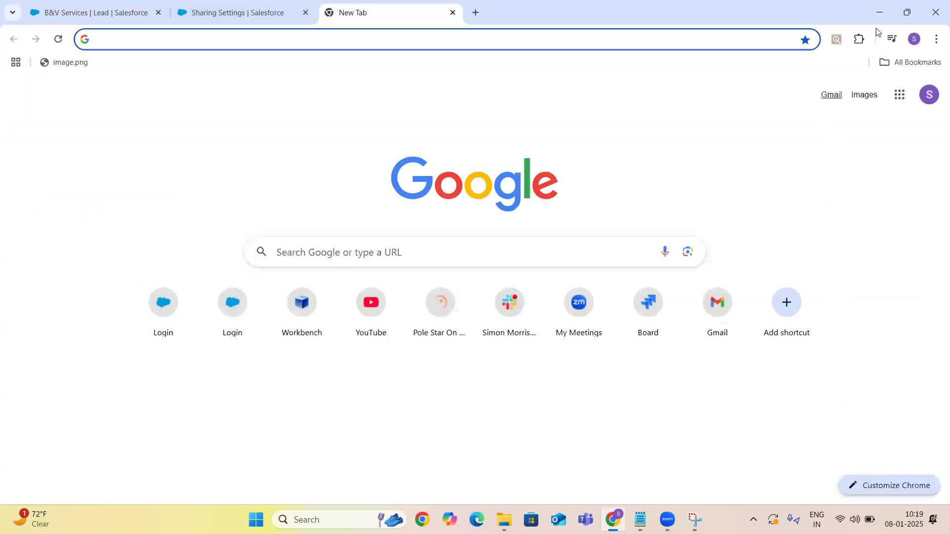
pyautogui.click(909, 62)
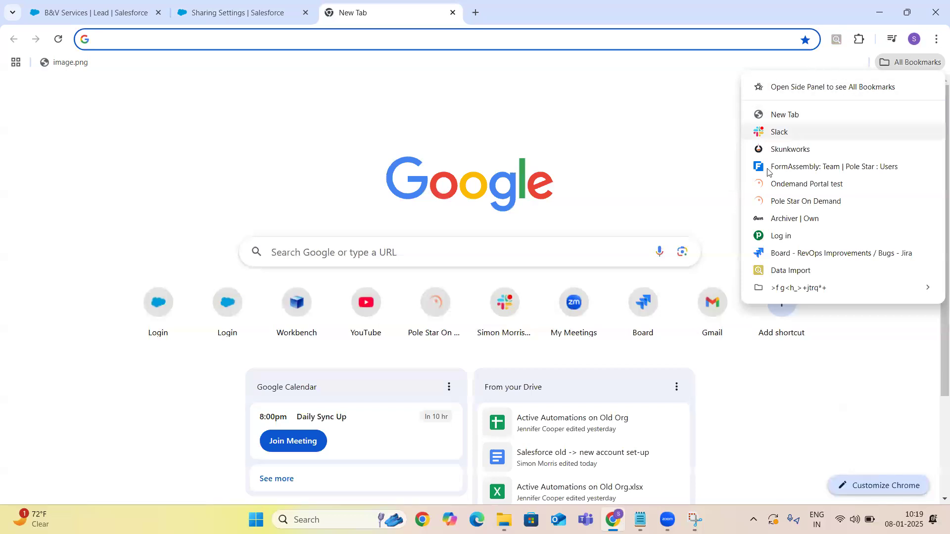
pyautogui.click(621, 197)
pyautogui.click(714, 306)
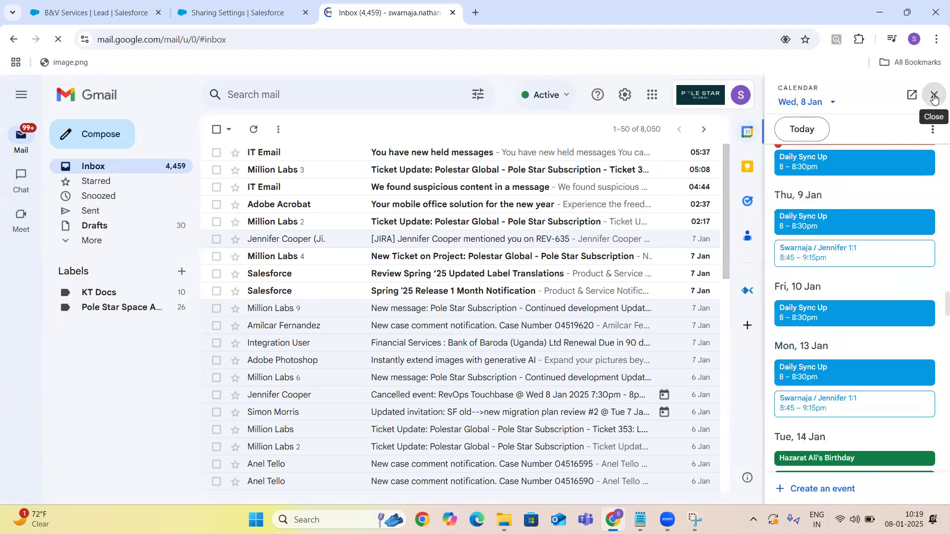
pyautogui.click(934, 98)
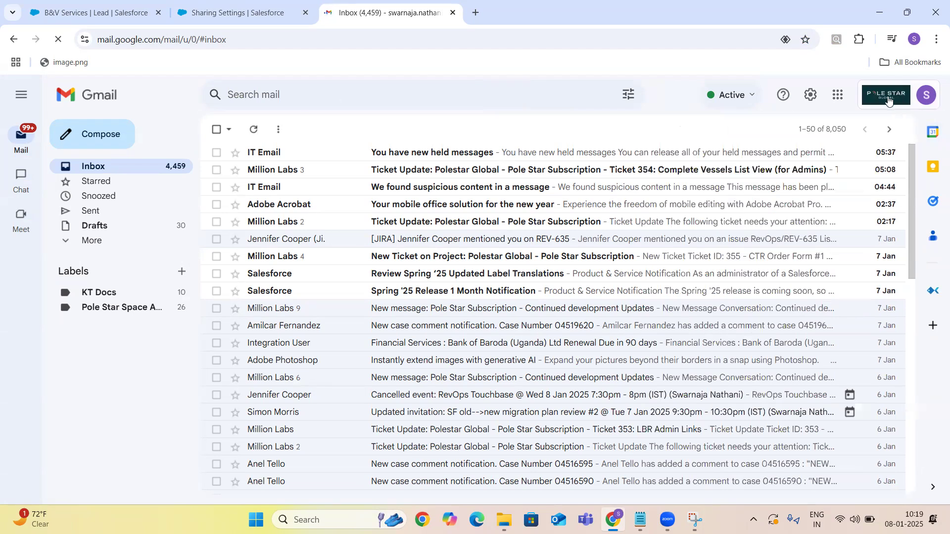
pyautogui.click(923, 98)
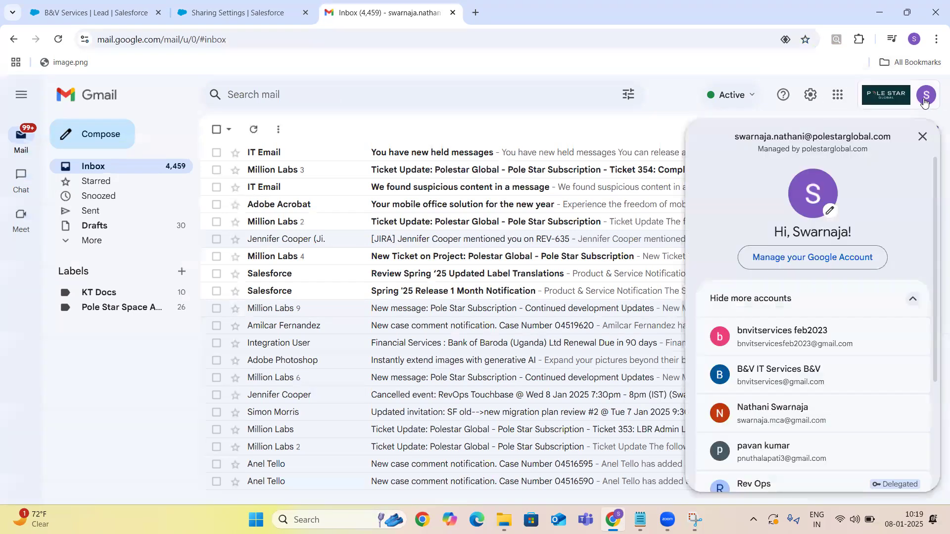
pyautogui.click(766, 372)
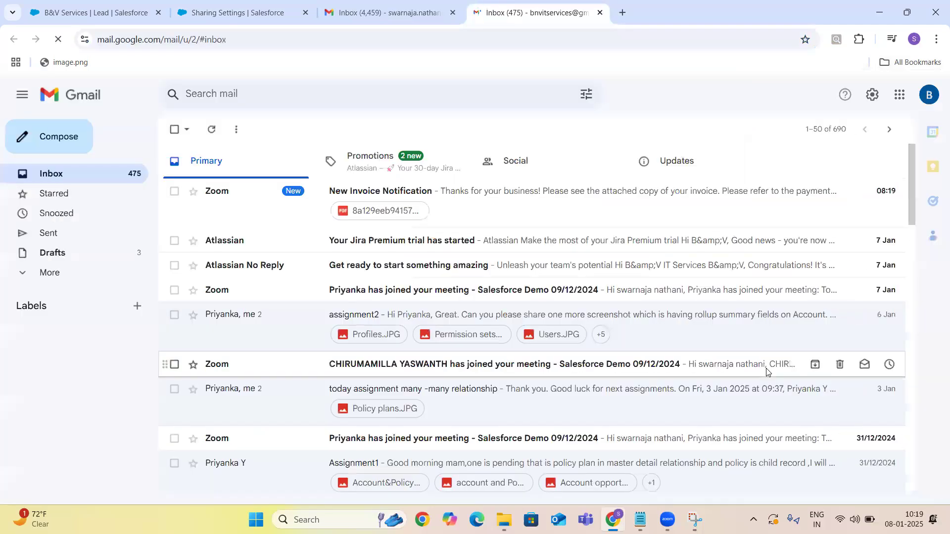
# Step: Go to Google Docs from the B&V IT Services account and open the recent "Untitled document"
pyautogui.click(899, 95)
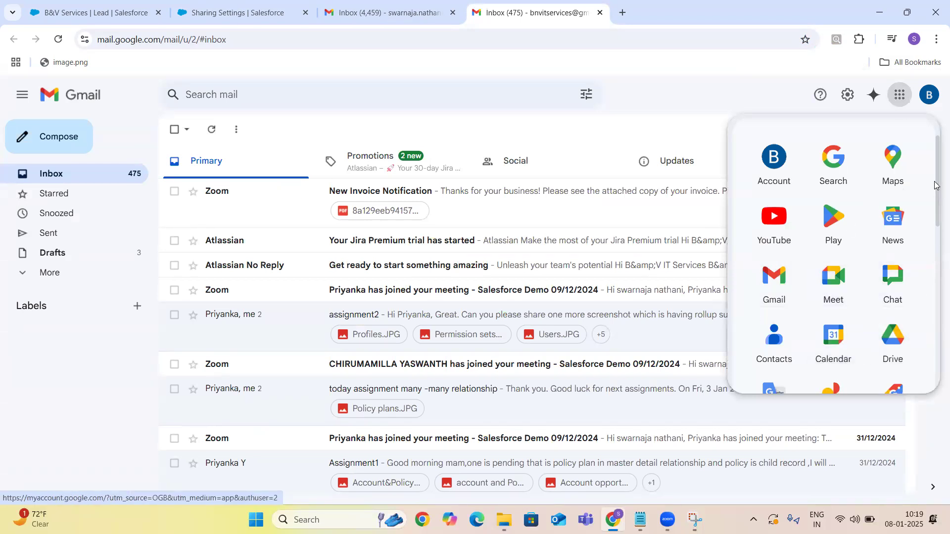
pyautogui.moveTo(936, 176); pyautogui.dragTo(936, 254)
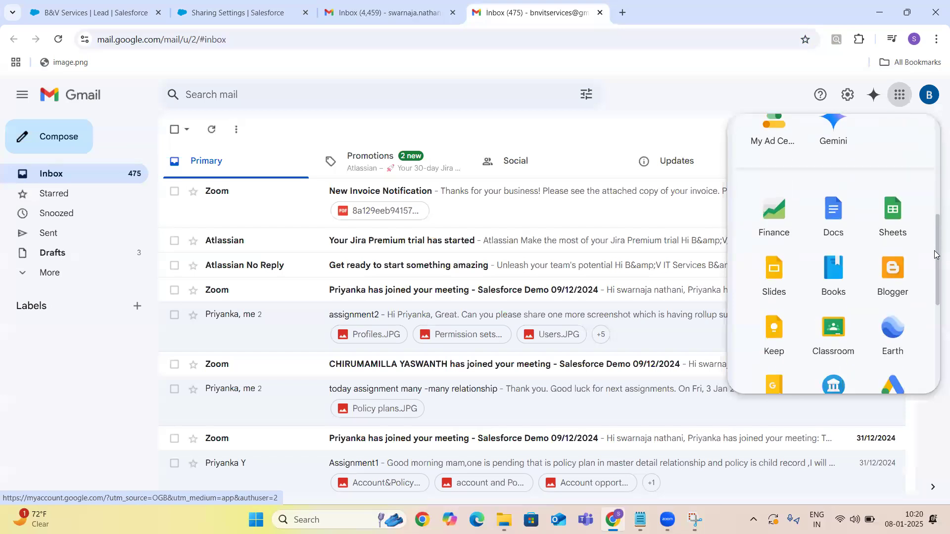
pyautogui.click(832, 211)
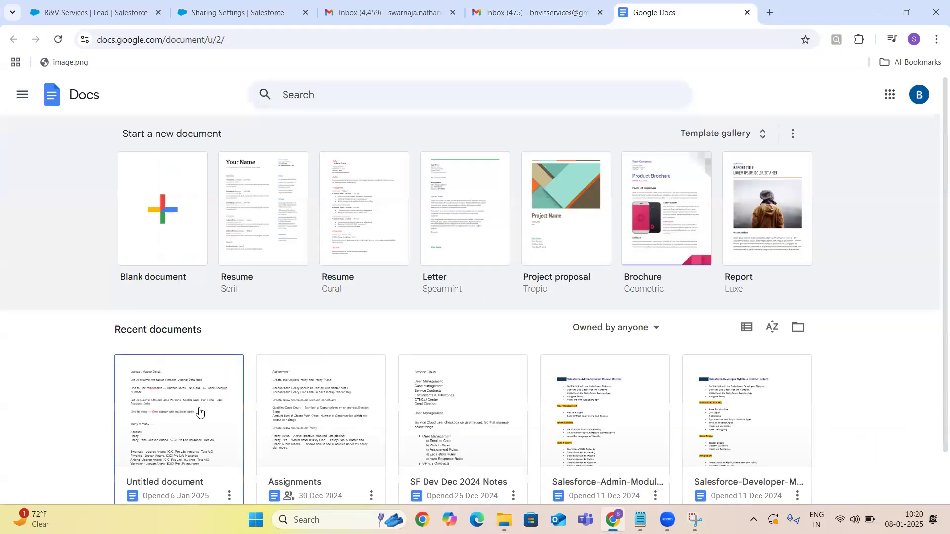
pyautogui.click(199, 412)
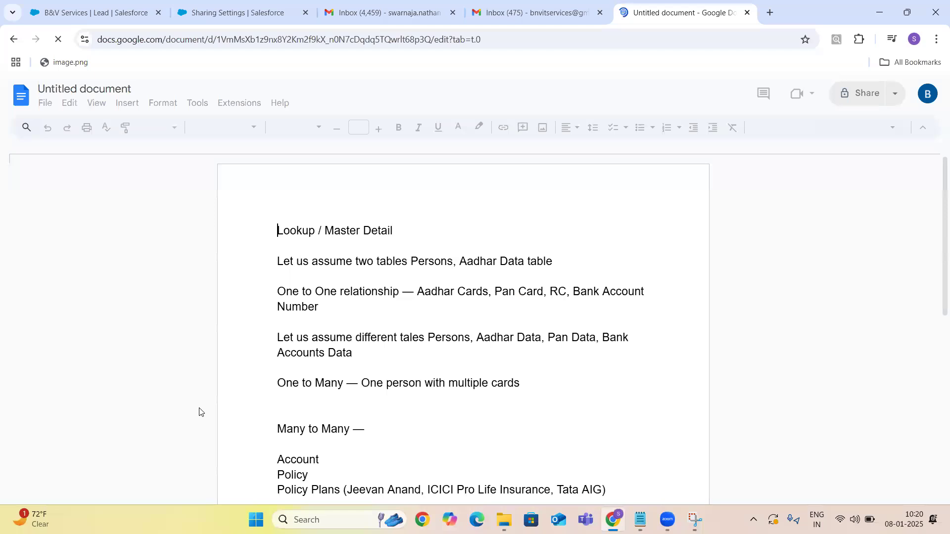
# Step: Look through the existing relationship notes down to their end and delete the document's entire content
pyautogui.click(395, 427)
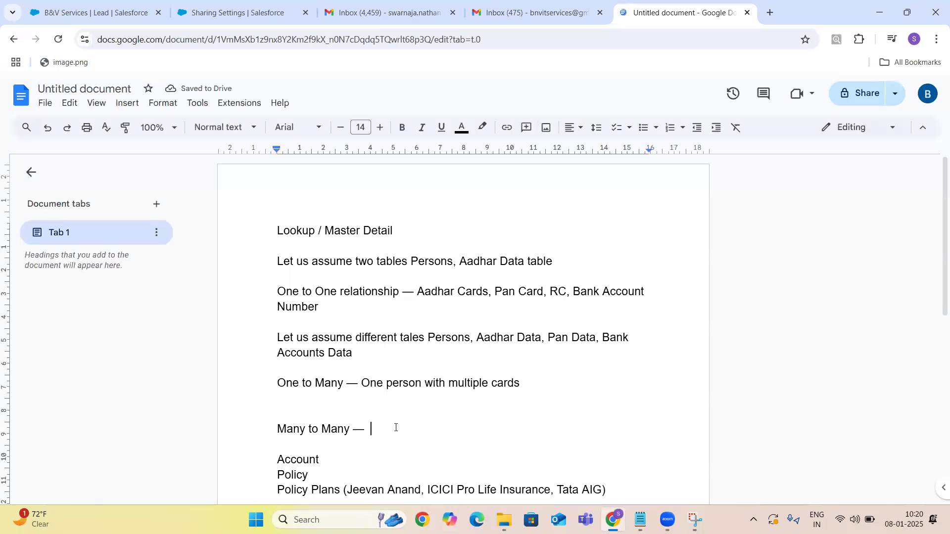
pyautogui.press('Down')
pyautogui.press('Down')
pyautogui.press('Down')
pyautogui.press('Down')
pyautogui.press('Down')
pyautogui.press('Down')
pyautogui.press('Down')
pyautogui.press('Down')
pyautogui.press('Down')
pyautogui.press('Down')
pyautogui.press('Down')
pyautogui.press('Down')
pyautogui.press('Down')
pyautogui.press('Down')
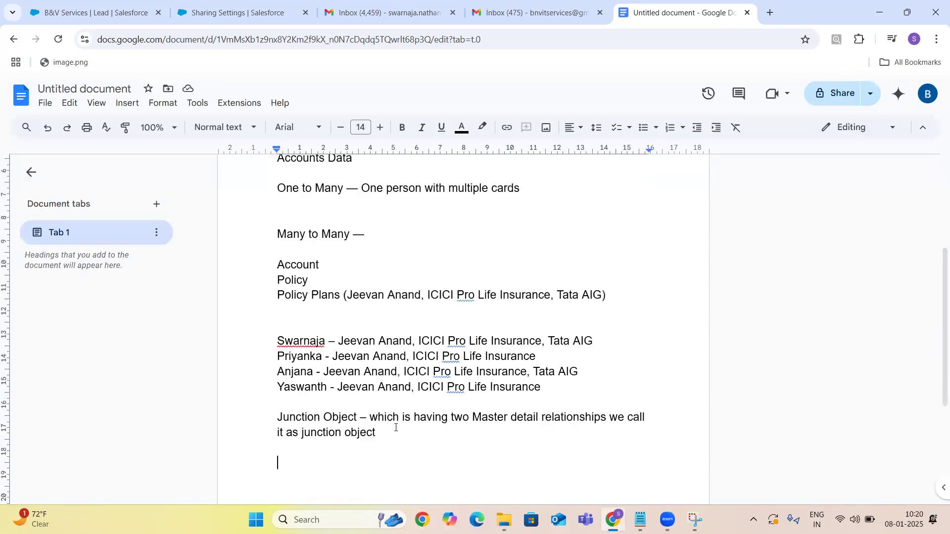
pyautogui.hotkey('ctrl', 'a')
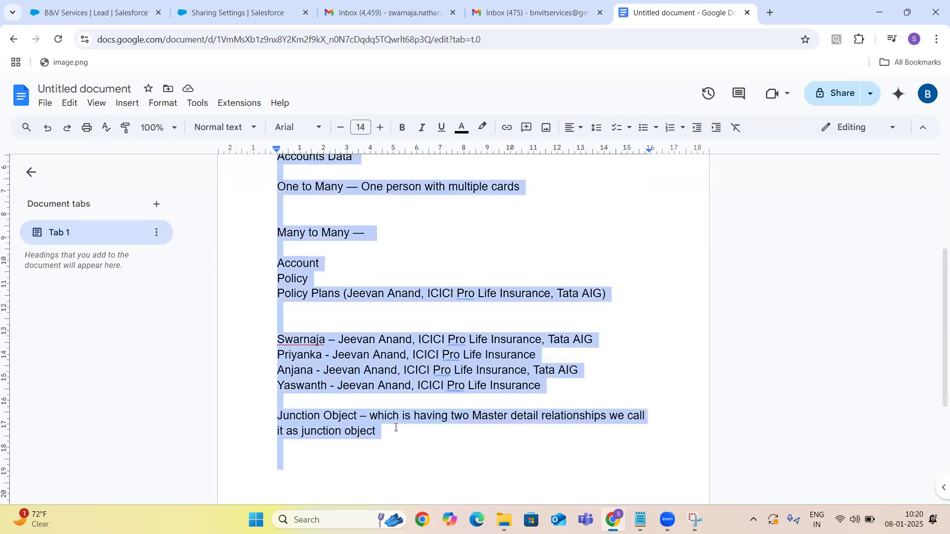
pyautogui.press('BackSpace')
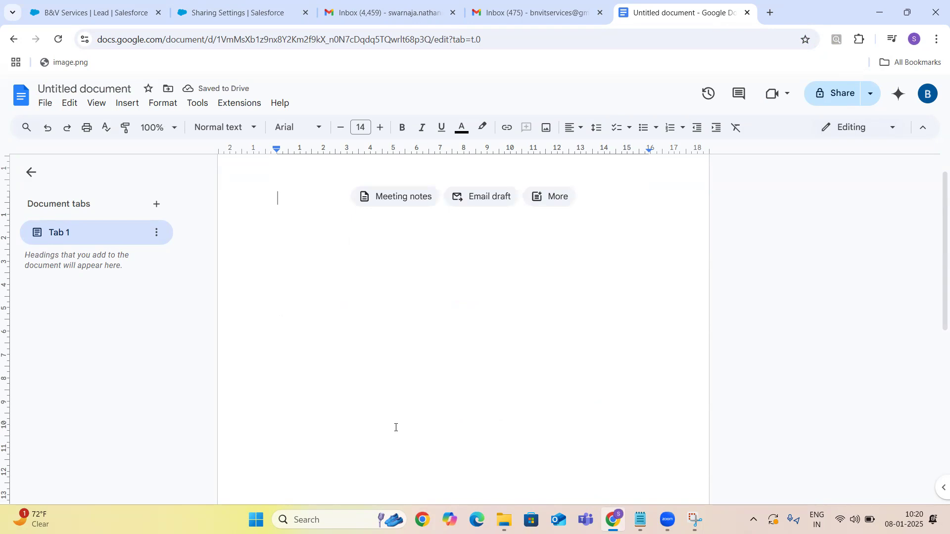
# Step: Write the opening line "Sharing Setting – Used to control records sharing" in the empty document
pyautogui.write('Sharing')
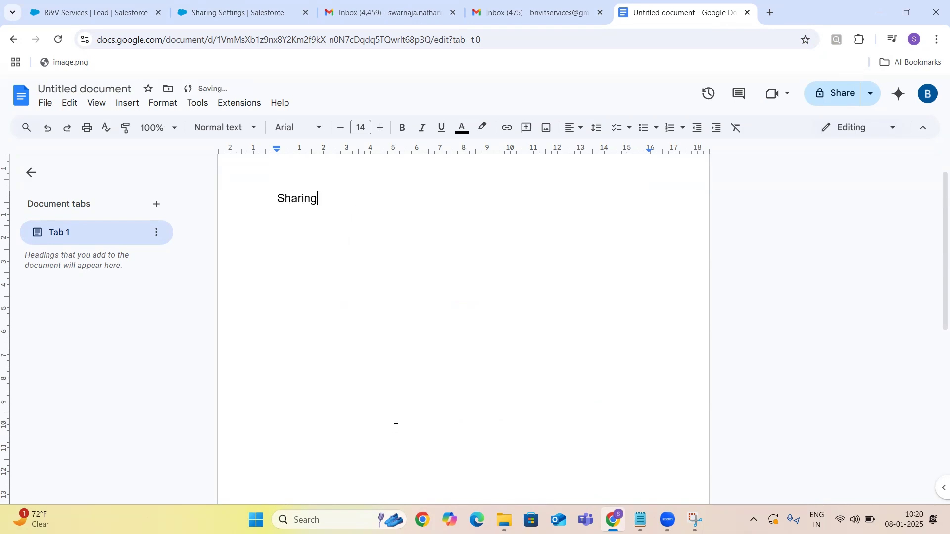
pyautogui.write(' Setting')
pyautogui.write(' --')
pyautogui.write(' Used')
pyautogui.write(' to ')
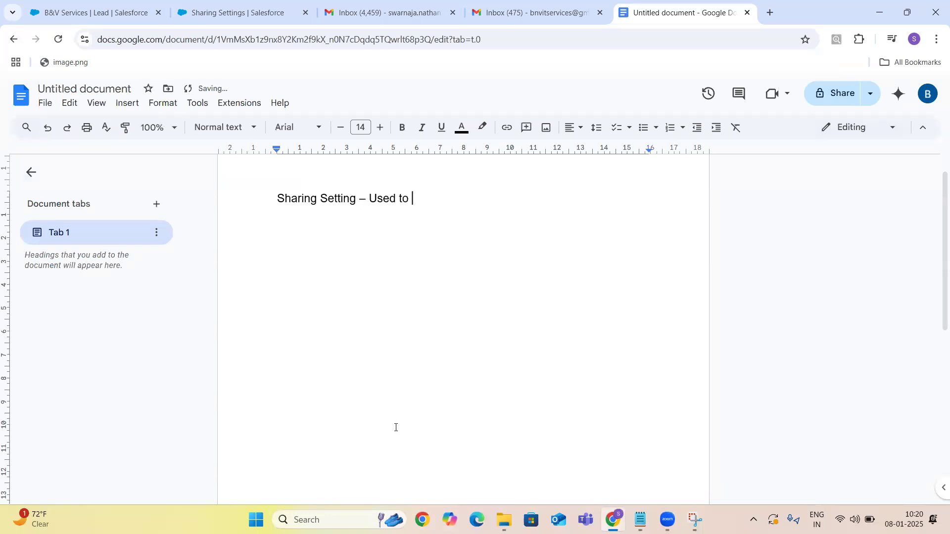
pyautogui.write('control records ')
pyautogui.write('sharing')
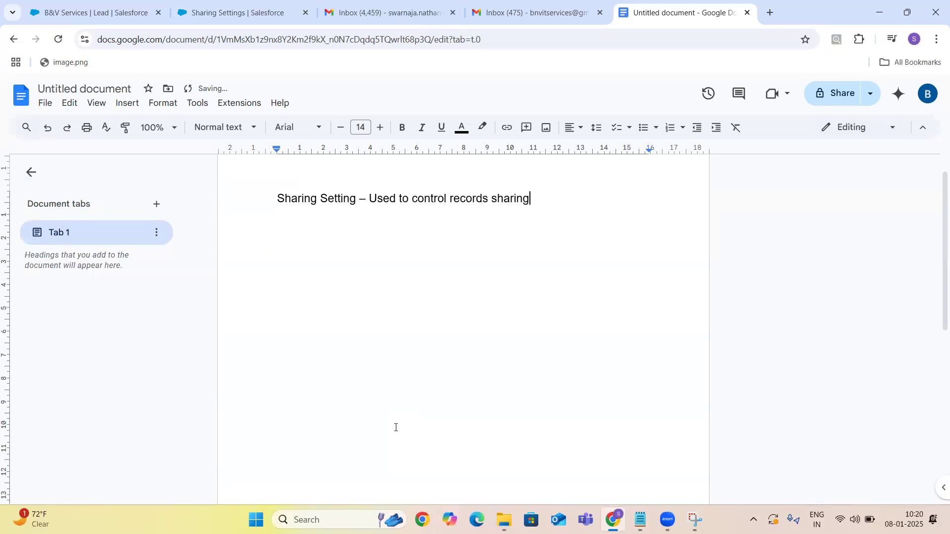
# Step: Add the lines "OWD" and "Sharing Rules" below the opening line, with a blank line between them
pyautogui.press('Return')
pyautogui.press('Return')
pyautogui.write('OWD')
pyautogui.press('Return')
pyautogui.write('Sharing Rules')
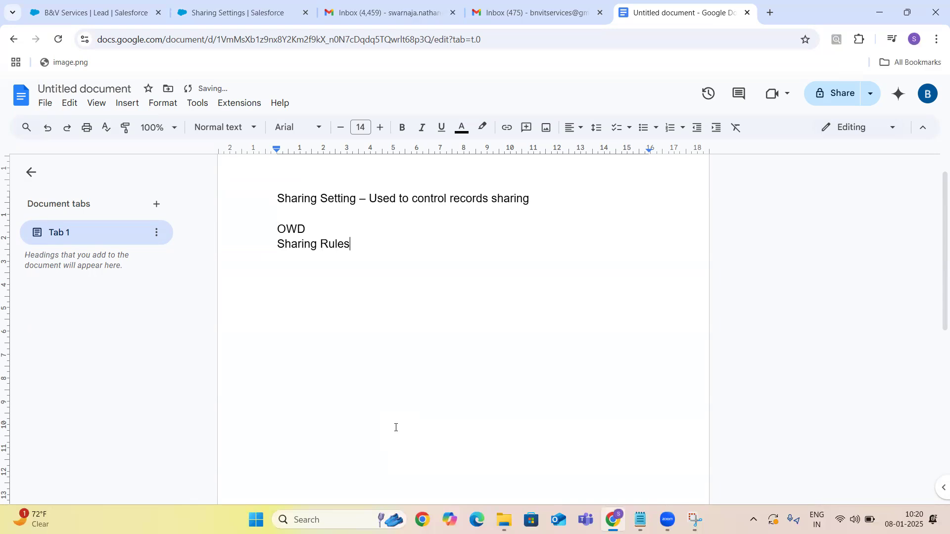
pyautogui.press('Up')
pyautogui.press('Return')
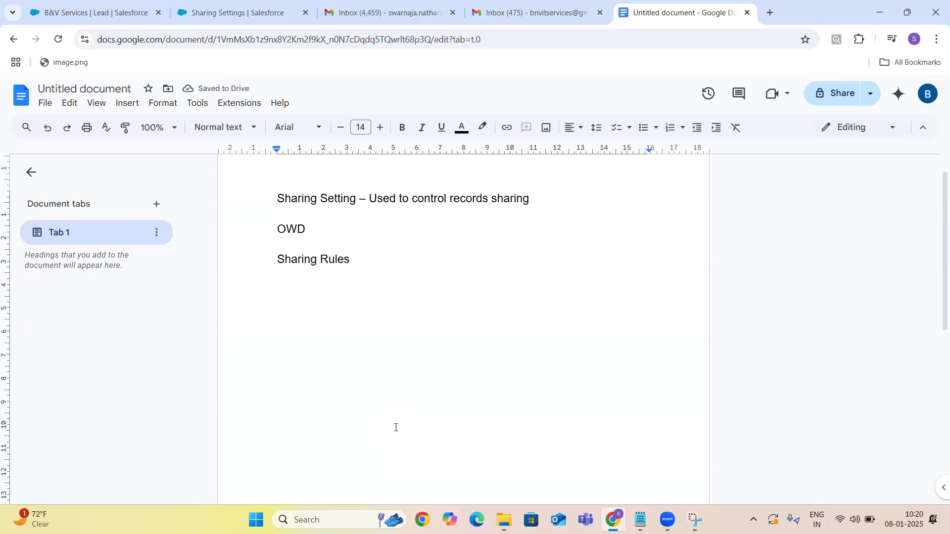
# Step: Extend the OWD line to read "OWD - Default Sharing Access"
pyautogui.press('Up')
pyautogui.press('End')
pyautogui.write('Default')
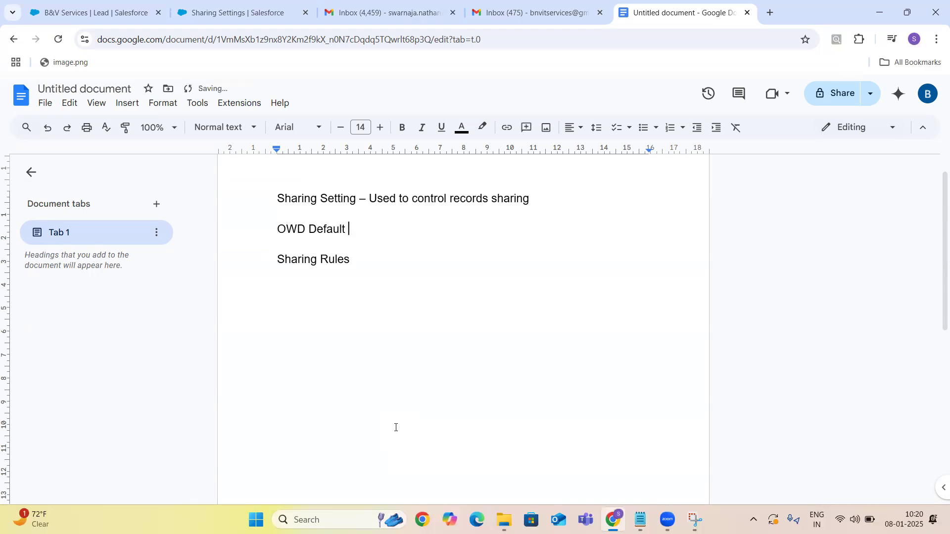
pyautogui.press('Left')
pyautogui.press('Left')
pyautogui.press('Left')
pyautogui.press('Left')
pyautogui.press('Left')
pyautogui.press('Left')
pyautogui.press('Left')
pyautogui.press('Left')
pyautogui.write('-')
pyautogui.press('Right')
pyautogui.press('Right')
pyautogui.press('Right')
pyautogui.press('Right')
pyautogui.press('Right')
pyautogui.press('Right')
pyautogui.write('Sharing Access')
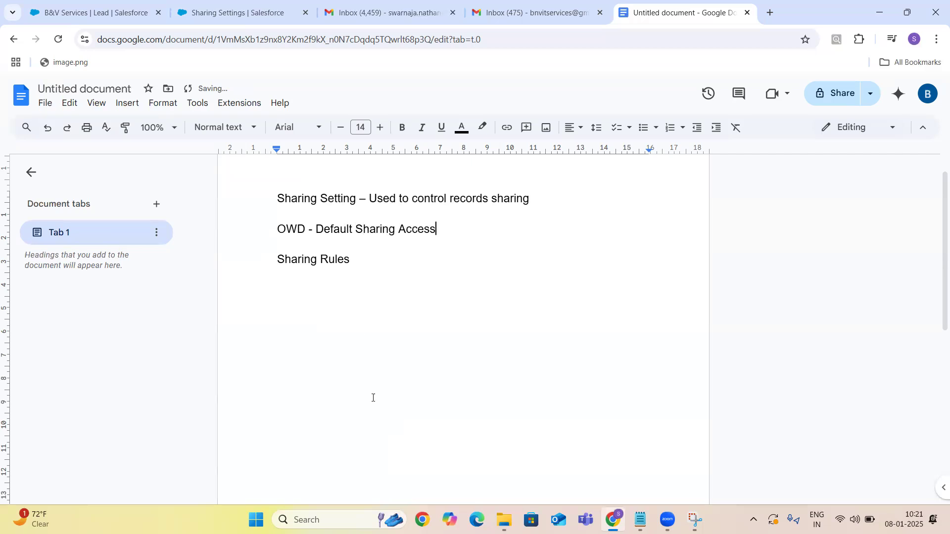
# Step: Complete the Sharing Rules line with "- We can extend sharing access which was defined in OWD"
pyautogui.click(352, 260)
pyautogui.write('- We can extend sharing ')
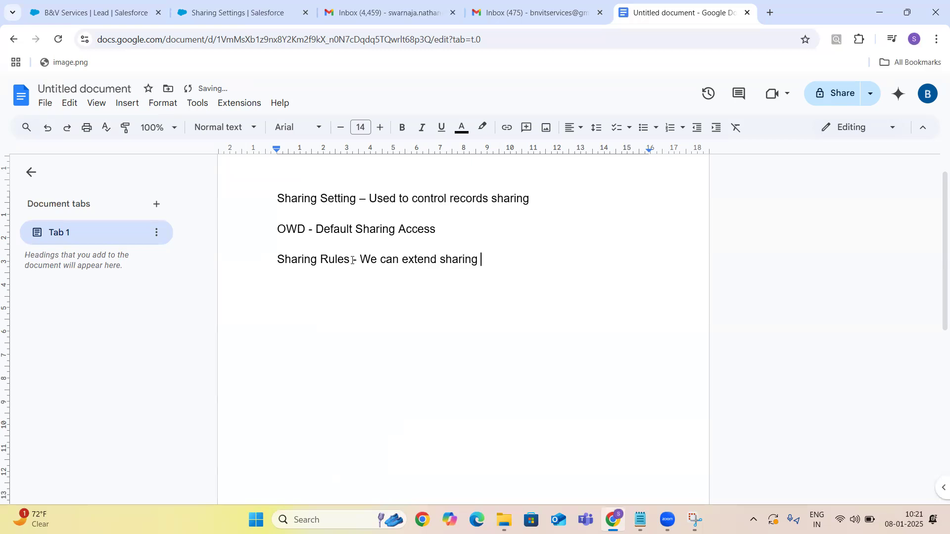
pyautogui.write('access which ')
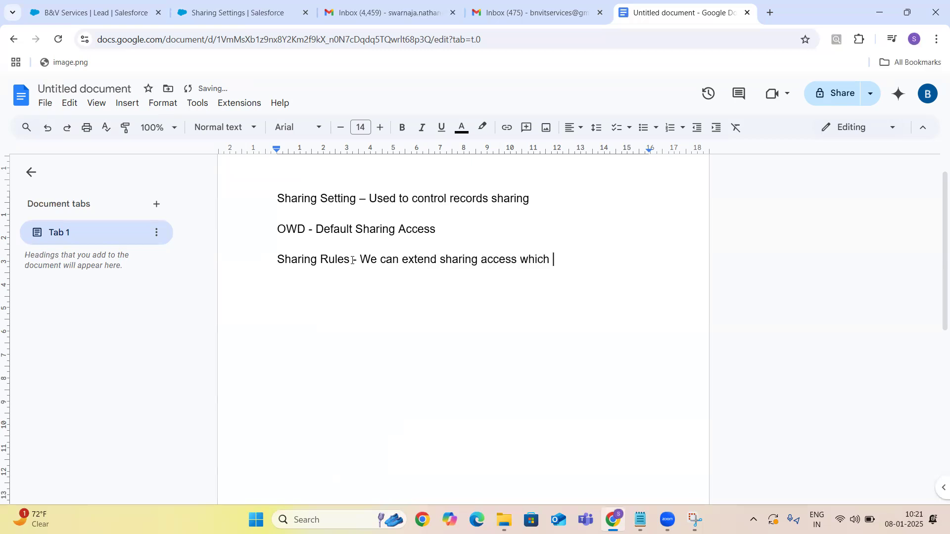
pyautogui.write('was defined in OWD')
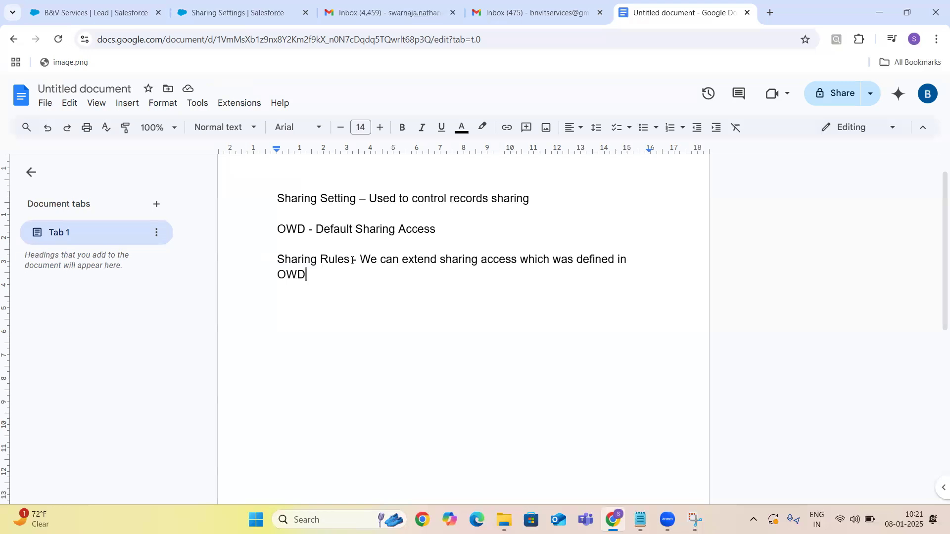
# Step: Spell out the abbreviation starting the Default Sharing Access line as "Org-Wide Defaults (OWD)"
pyautogui.click(287, 229)
pyautogui.write('rg')
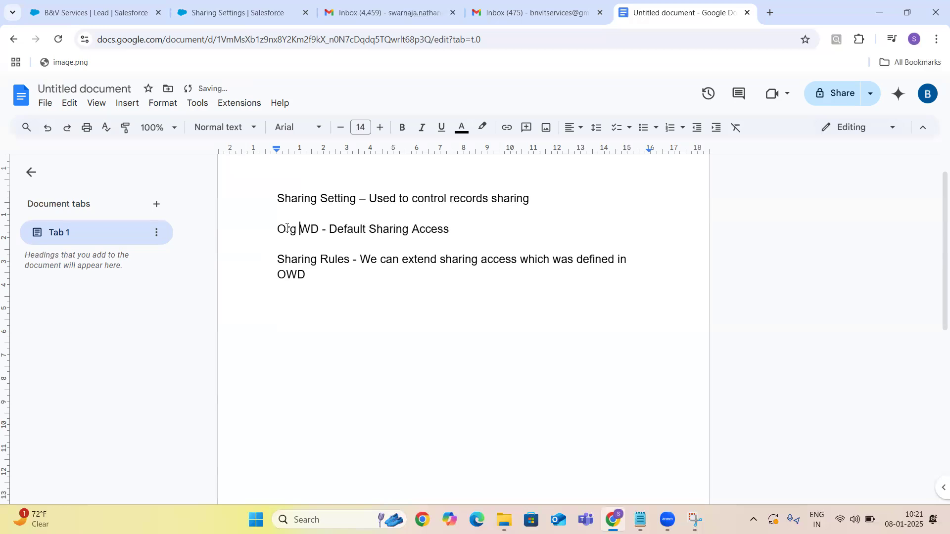
pyautogui.press('BackSpace')
pyautogui.write('-')
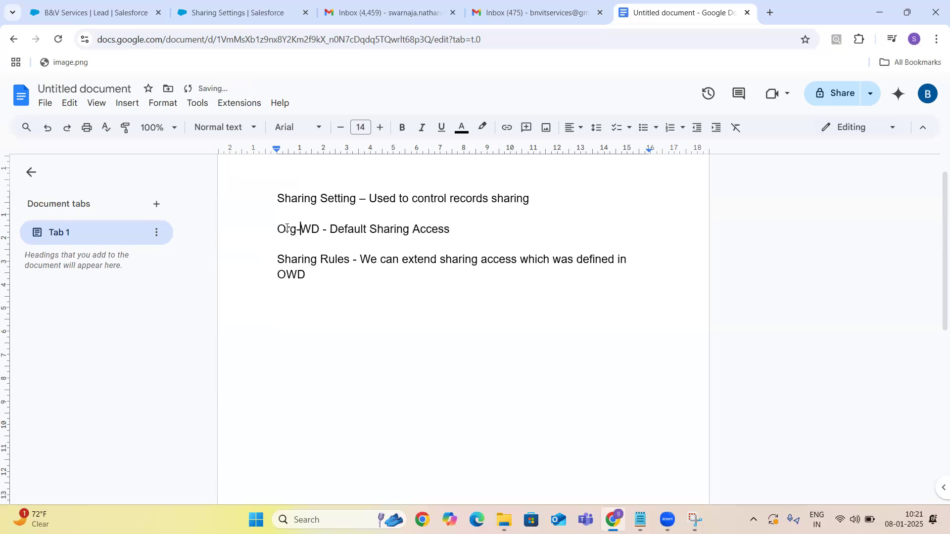
pyautogui.press('Right')
pyautogui.write('e')
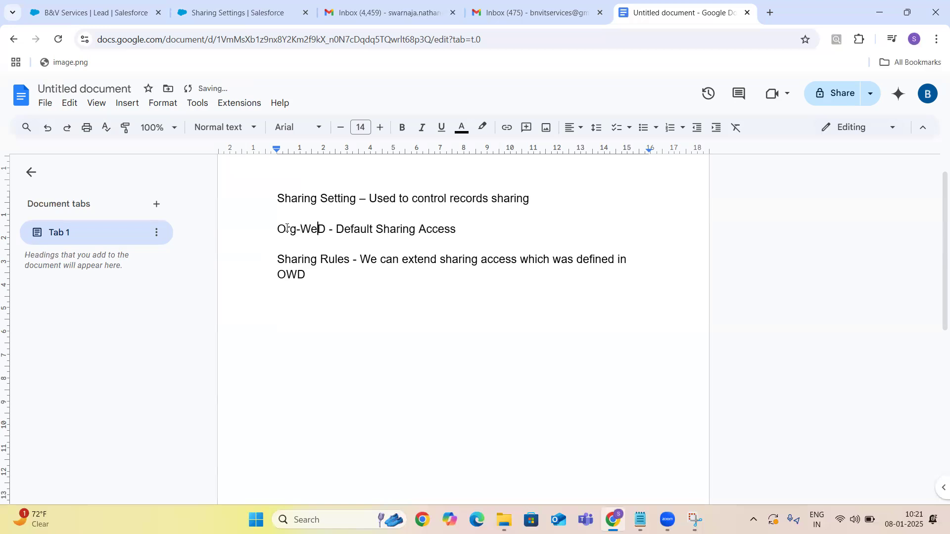
pyautogui.press('BackSpace')
pyautogui.write('ide')
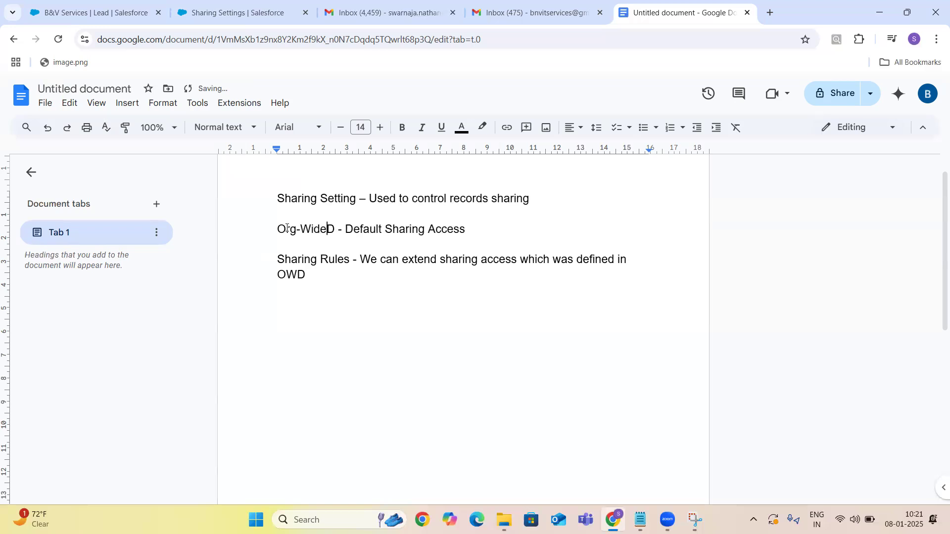
pyautogui.press('Right')
pyautogui.write('efaults')
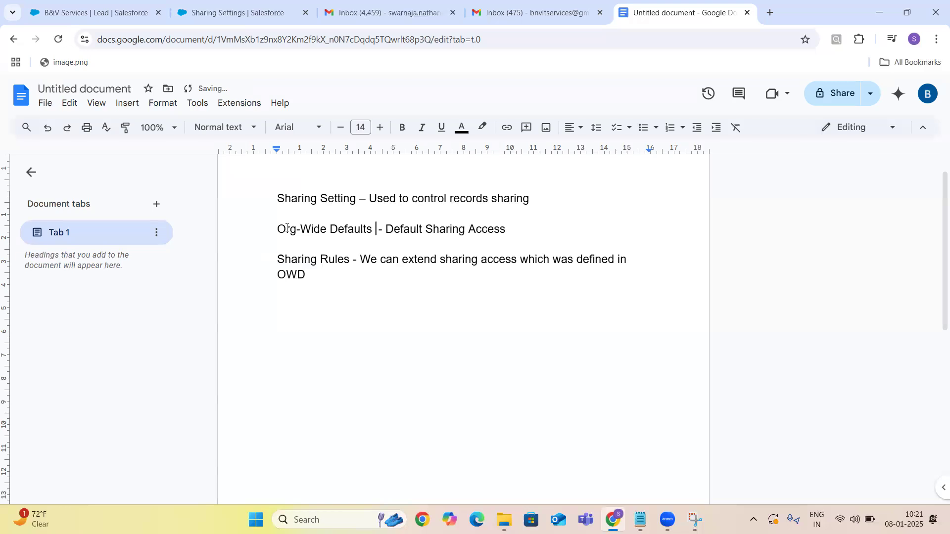
pyautogui.write(' ()')
pyautogui.write('O')
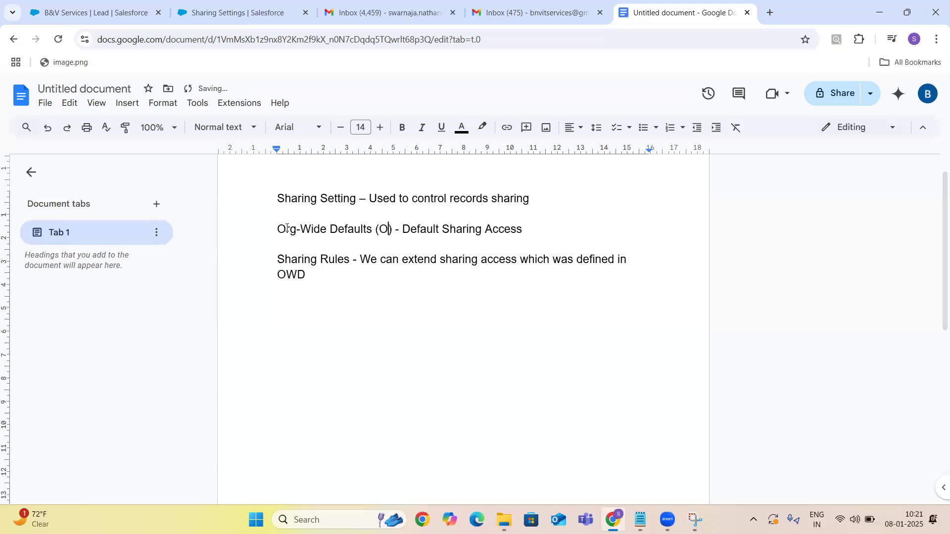
pyautogui.write('WD')
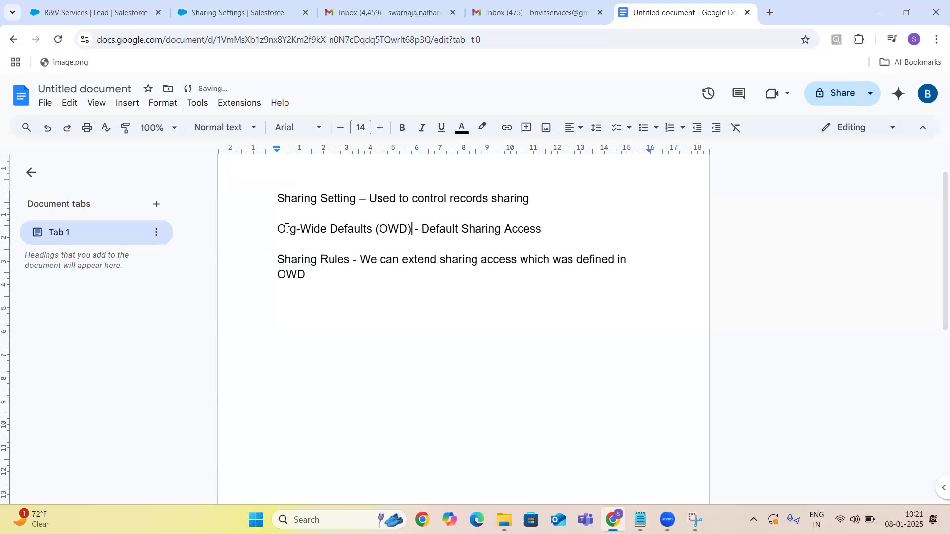
# Step: Insert two new lines after the Org-Wide Defaults line, above the Sharing Rules paragraph
pyautogui.press('Right')
pyautogui.press('Right')
pyautogui.press('Right')
pyautogui.press('Right')
pyautogui.press('Right')
pyautogui.press('Right')
pyautogui.press('Right')
pyautogui.press('Right')
pyautogui.press('Right')
pyautogui.press('Right')
pyautogui.press('Right')
pyautogui.press('Right')
pyautogui.press('Return')
pyautogui.press('Return')
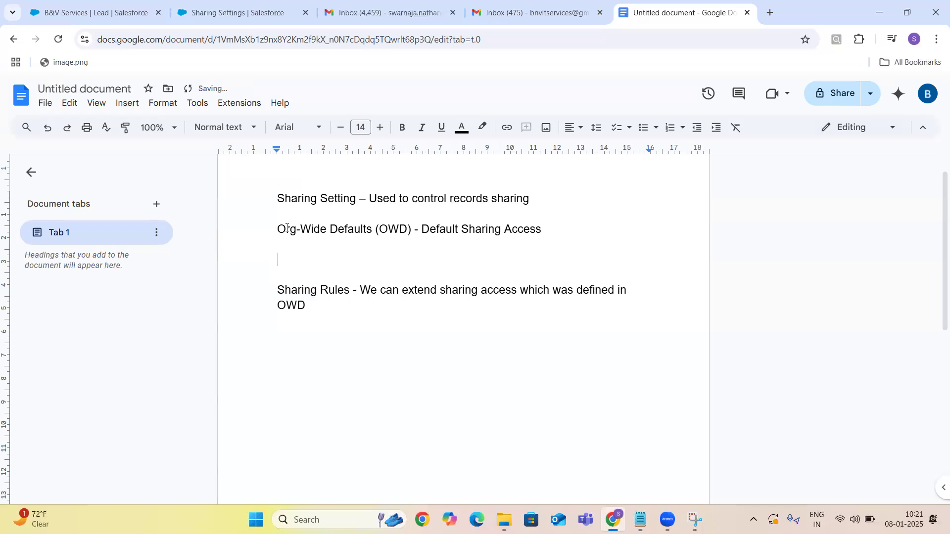
pyautogui.press('Tab')
pyautogui.write('Priv')
pyautogui.press('BackSpace')
pyautogui.press('BackSpace')
pyautogui.press('BackSpace')
pyautogui.press('BackSpace')
pyautogui.press('BackSpace')
# Step: Start a bulleted list under the Org-Wide Defaults line with "Private" as its first item and add another bullet
pyautogui.click(644, 128)
pyautogui.write('Private')
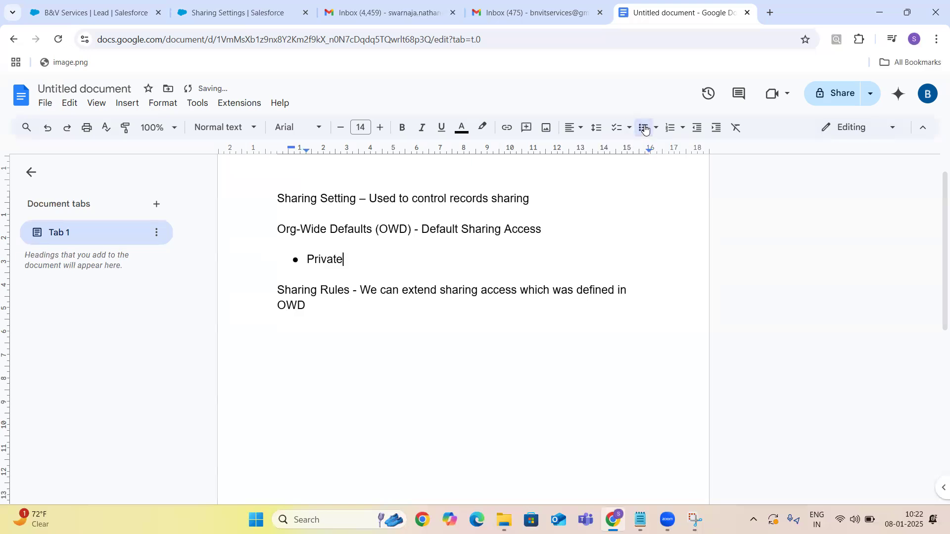
pyautogui.press('Return')
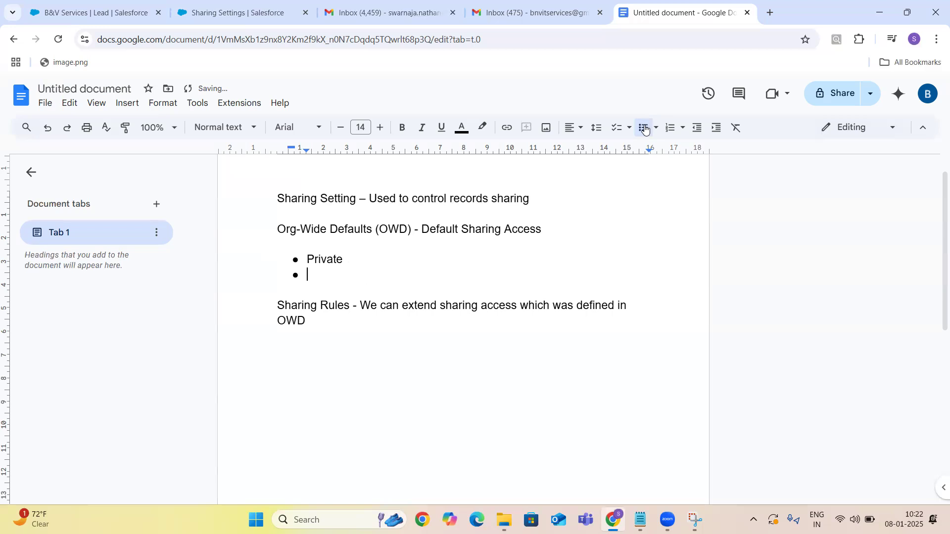
# Step: Switch to the Salesforce Sharing Settings page and examine the kinds of default internal access used across the organization-wide defaults
pyautogui.click(210, 14)
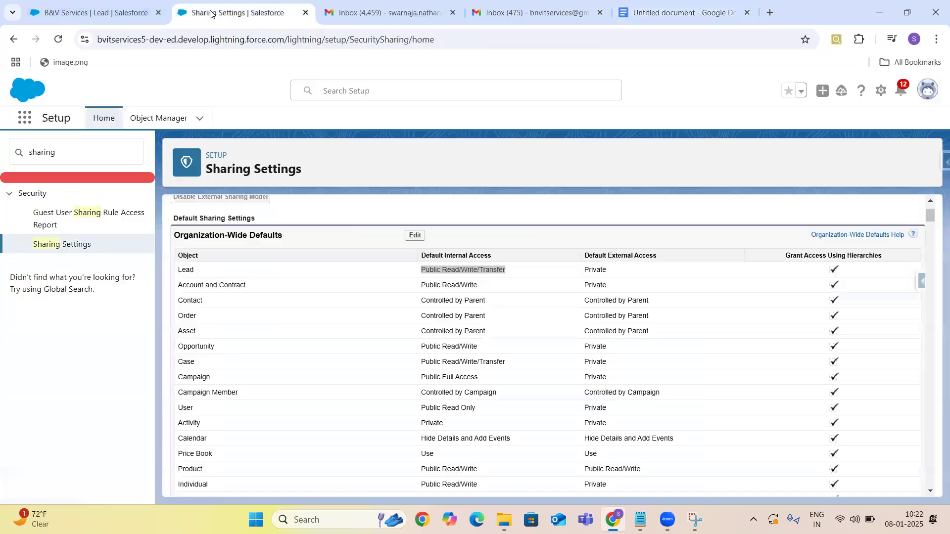
pyautogui.doubleClick(436, 420)
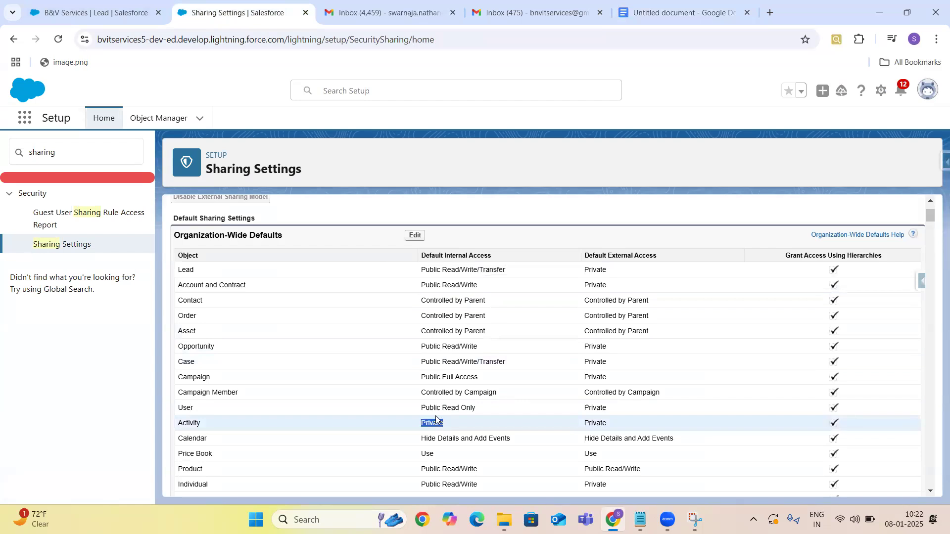
pyautogui.moveTo(423, 409); pyautogui.dragTo(493, 407)
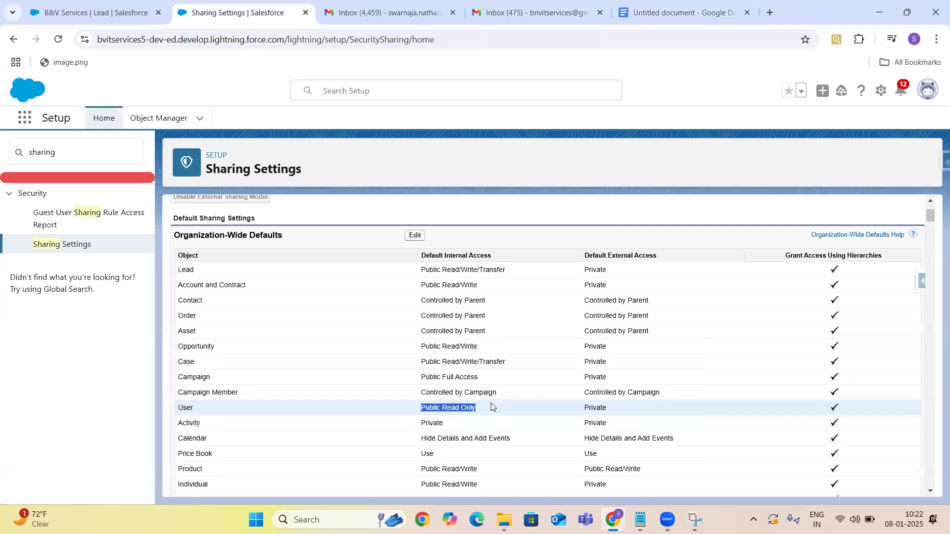
pyautogui.moveTo(422, 349); pyautogui.dragTo(495, 357)
pyautogui.click(518, 366)
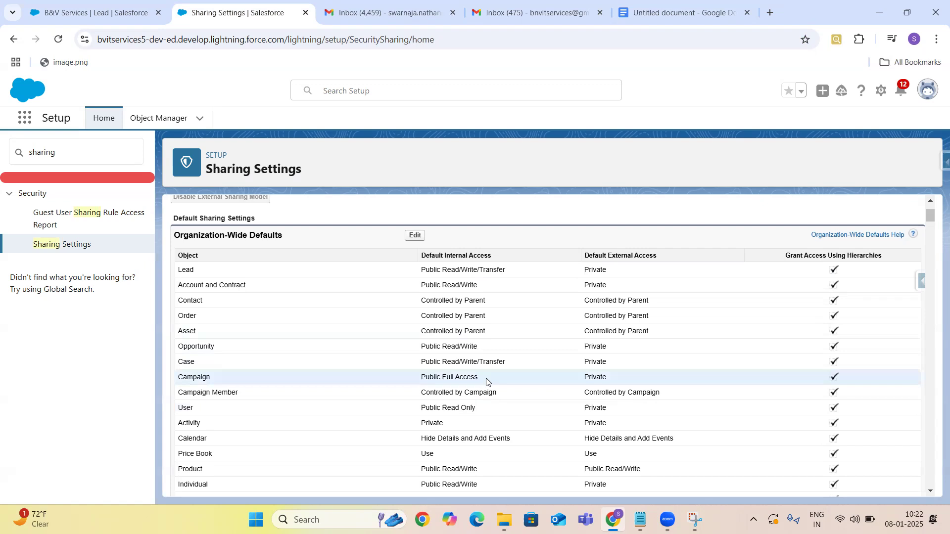
pyautogui.click(930, 491)
pyautogui.moveTo(929, 493); pyautogui.dragTo(929, 494)
pyautogui.moveTo(930, 252); pyautogui.dragTo(928, 223)
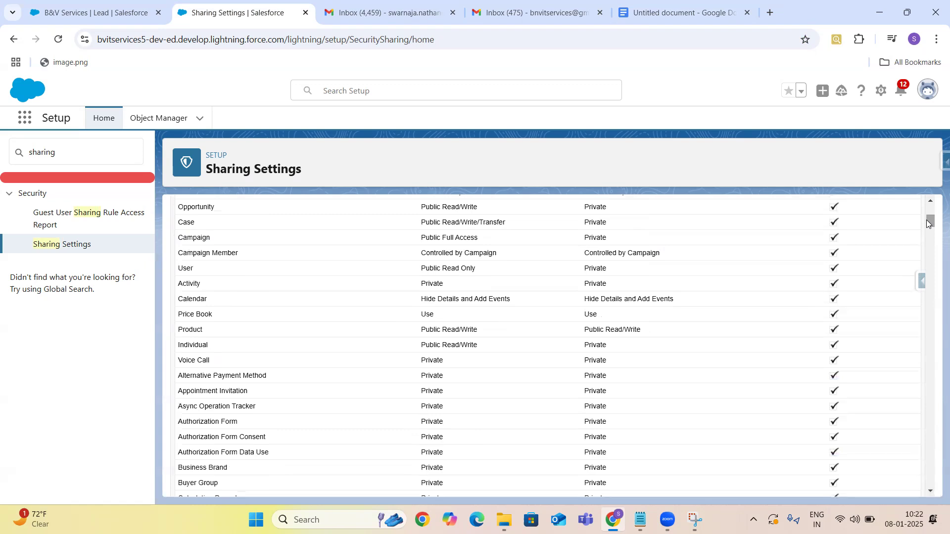
pyautogui.doubleClick(424, 315)
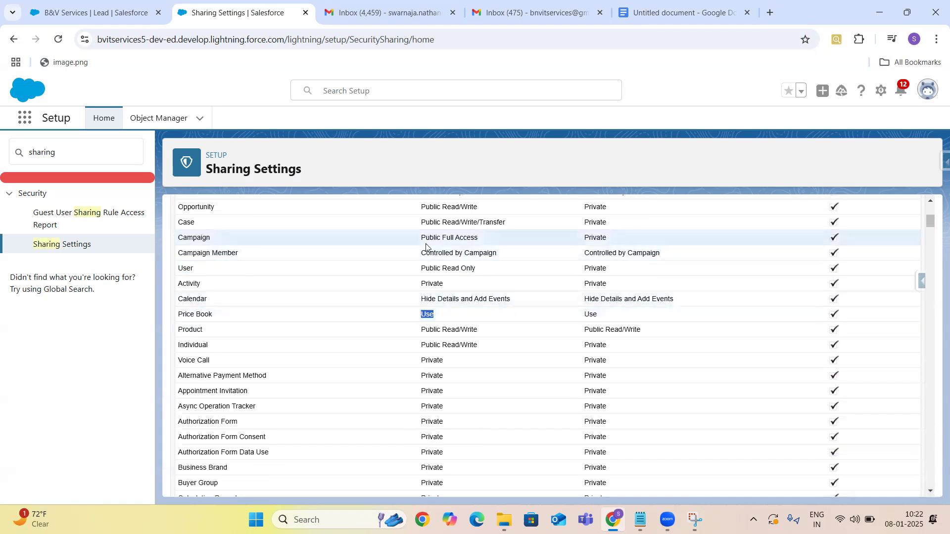
pyautogui.moveTo(423, 237); pyautogui.dragTo(494, 242)
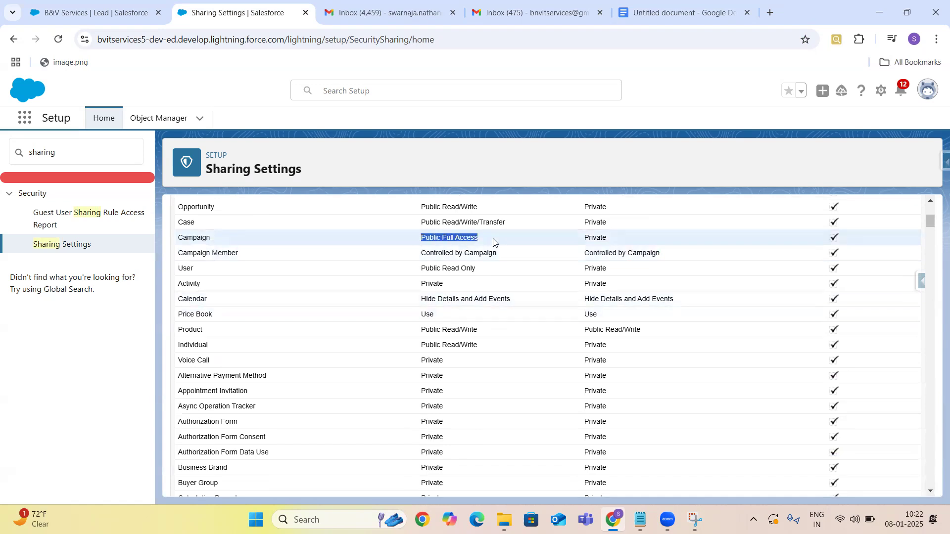
# Step: Return to the Google Docs notes and add the bullets "Public Read/Write" and "Public ReadOnly" after "Private"
pyautogui.click(674, 12)
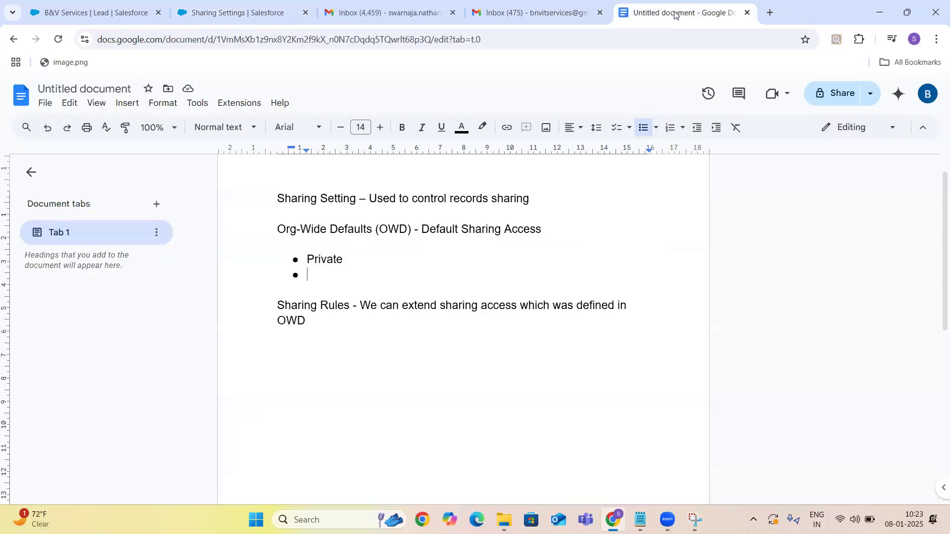
pyautogui.write('Pubi')
pyautogui.press('BackSpace')
pyautogui.write('ic')
pyautogui.press('BackSpace')
pyautogui.press('BackSpace')
pyautogui.write('lic Read')
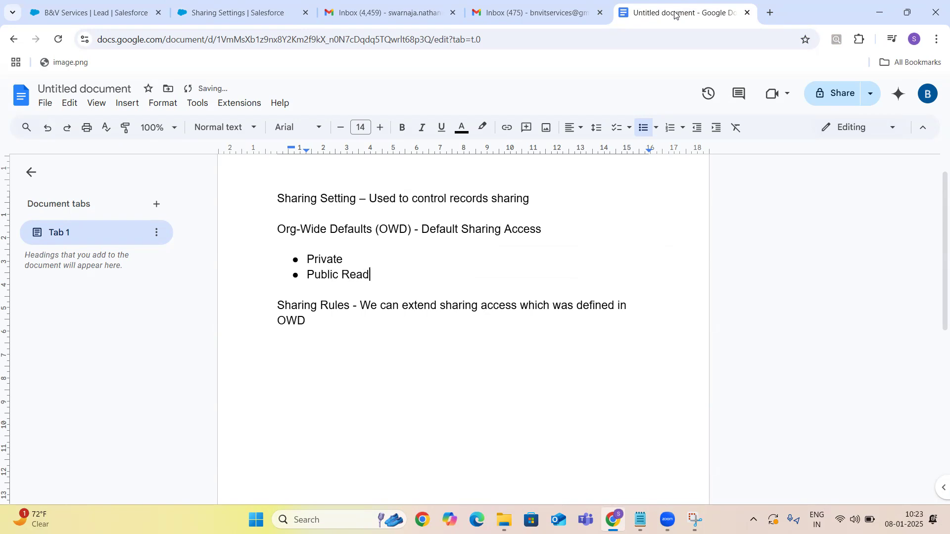
pyautogui.write('/Write')
pyautogui.press('Return')
pyautogui.write('Public')
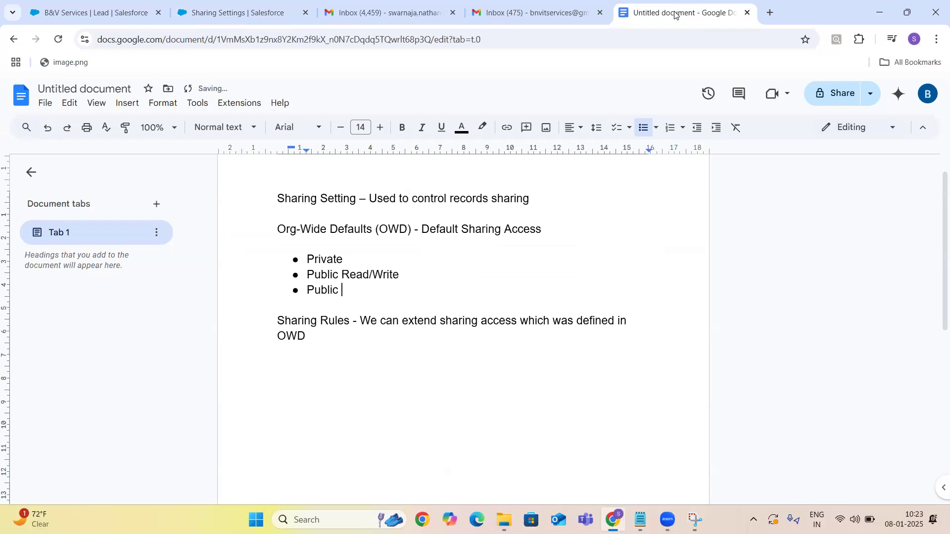
pyautogui.write(' ReadOnly')
pyautogui.press('Return')
# Step: Add the bullets "Public Read/Write/Transer" and "Controlled by Parent", followed by an empty bullet
pyautogui.write('Public Re')
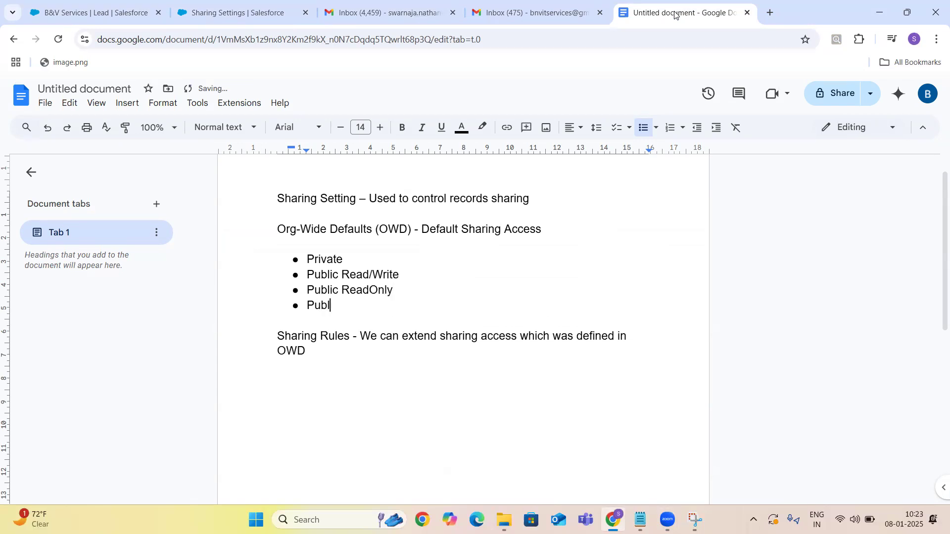
pyautogui.write('ad/Write/')
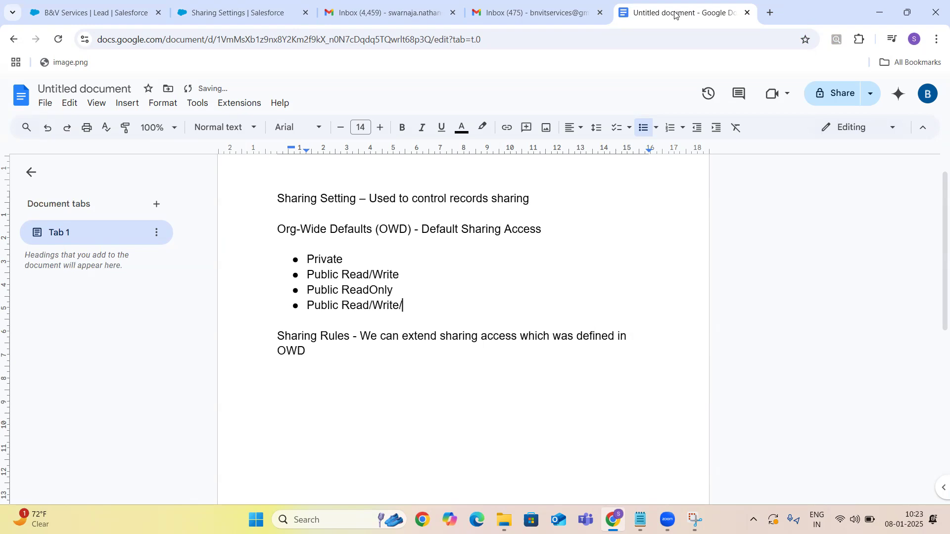
pyautogui.write('Transer')
pyautogui.press('Return')
pyautogui.write('Controlled by Parent')
pyautogui.press('Return')
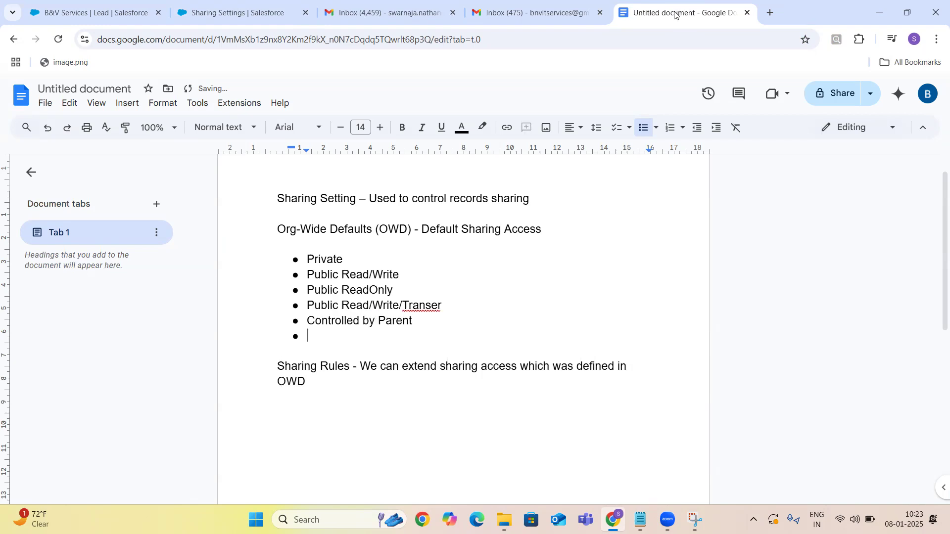
# Step: Check Campaign's default internal access in Salesforce Sharing Settings, and add the bullet "Public Full Access (Only for Campaign)" to the Google Docs notes
pyautogui.click(233, 17)
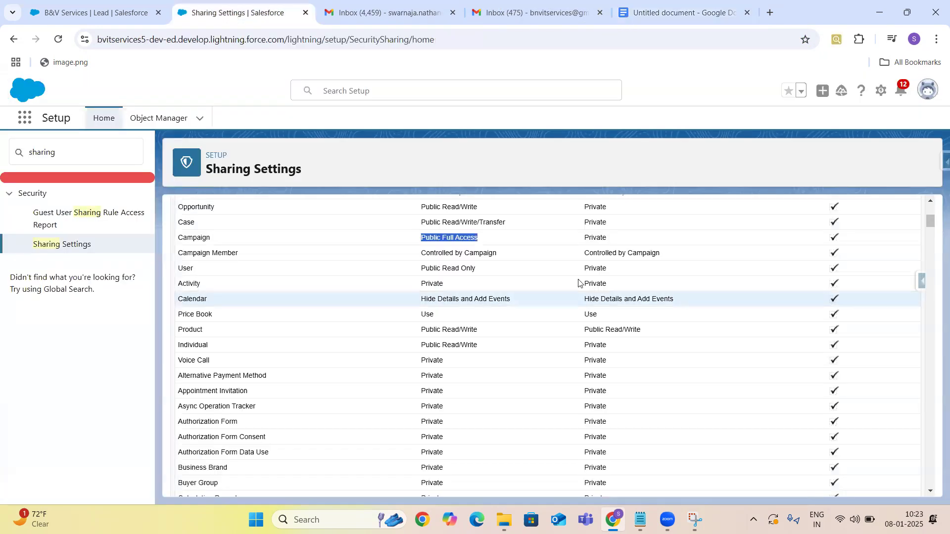
pyautogui.click(930, 203)
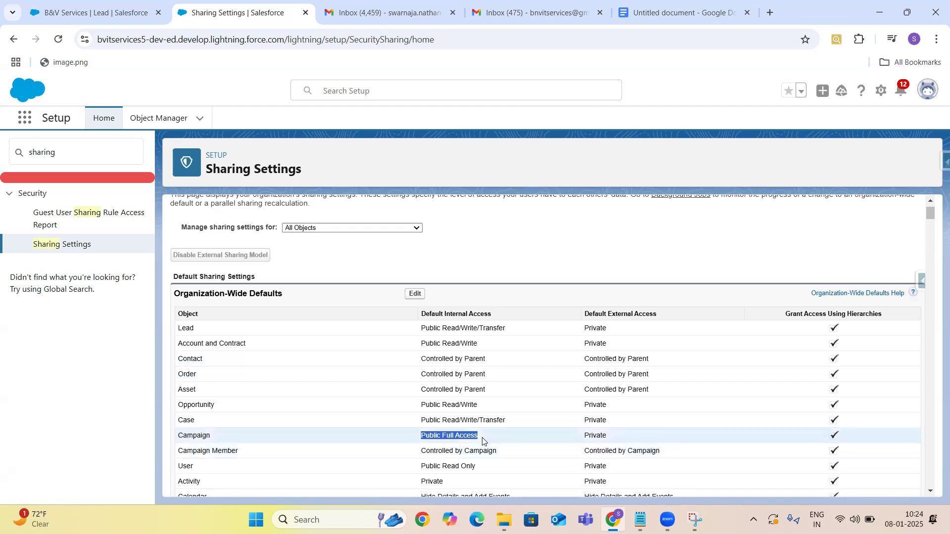
pyautogui.click(639, 20)
pyautogui.write('Pu')
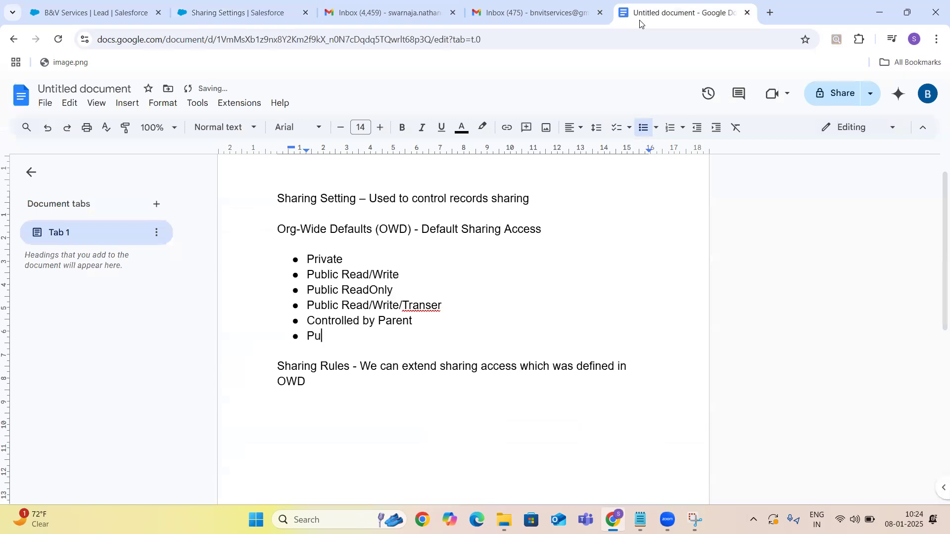
pyautogui.write('blic Full Access ()')
pyautogui.press('Left')
pyautogui.write('Only for ')
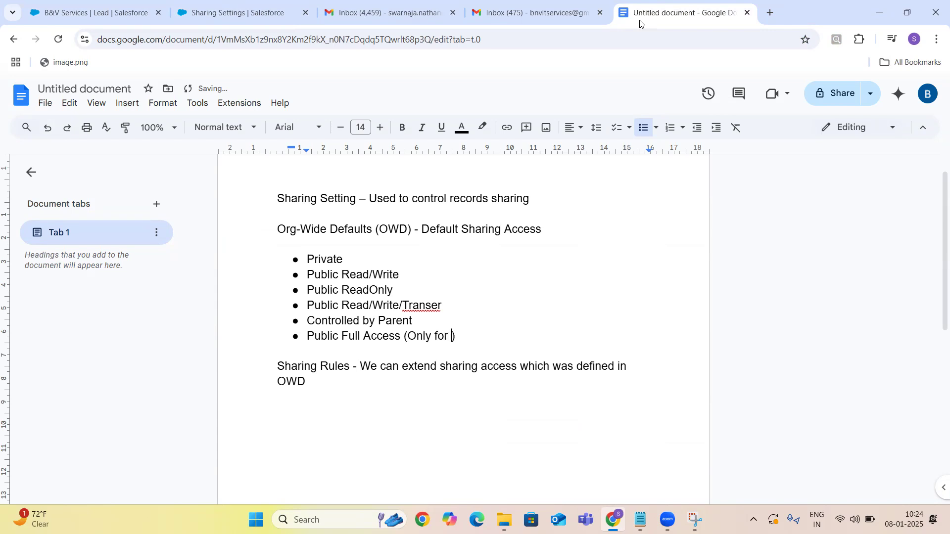
pyautogui.write('Camaig')
pyautogui.press('BackSpace')
pyautogui.press('BackSpace')
pyautogui.press('BackSpace')
pyautogui.write('paign')
# Step: Switch to Salesforce, open the organization-wide defaults for editing, and examine the internal access options for Lead and for Account and Contract
pyautogui.click(212, 12)
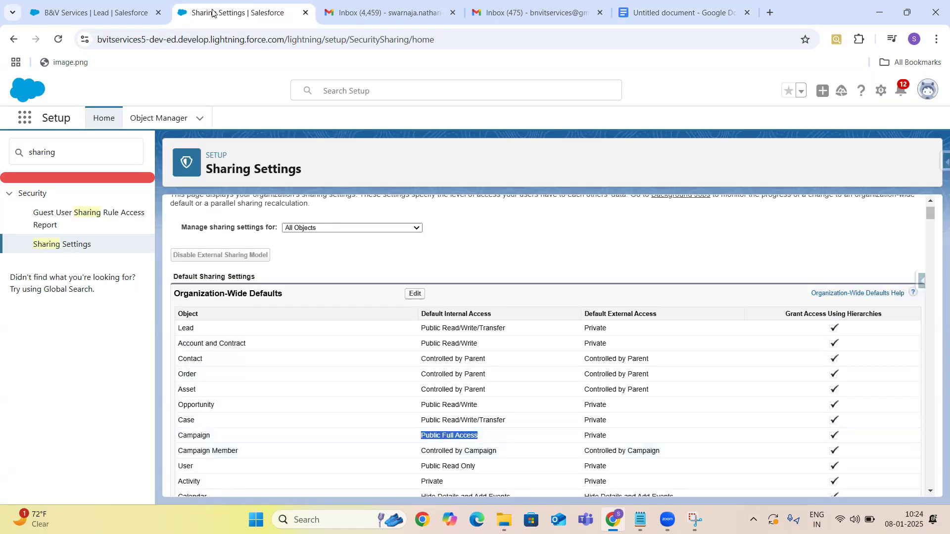
pyautogui.click(415, 294)
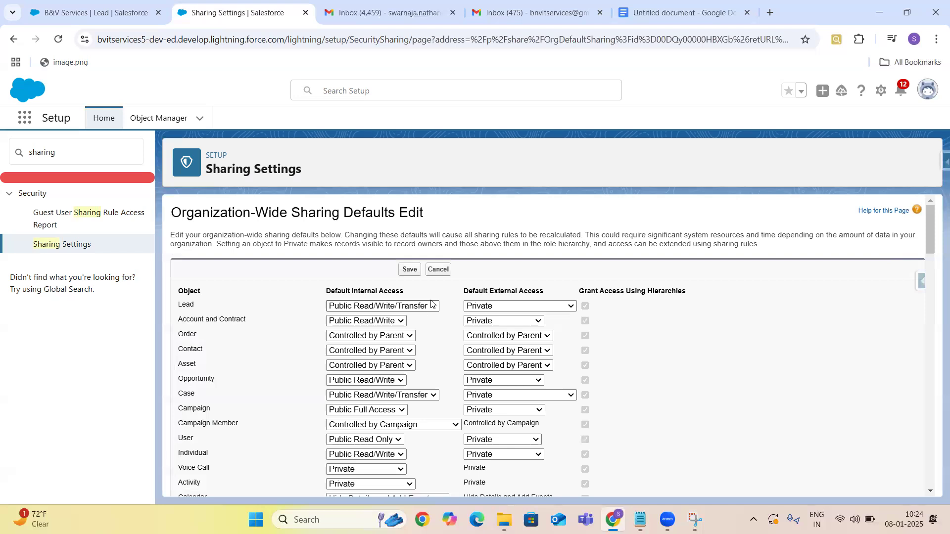
pyautogui.click(432, 309)
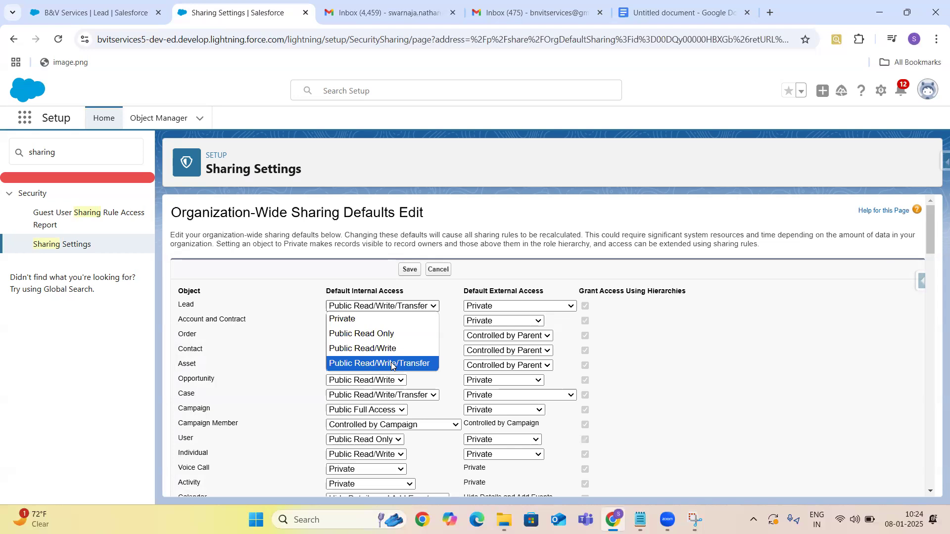
pyautogui.click(444, 353)
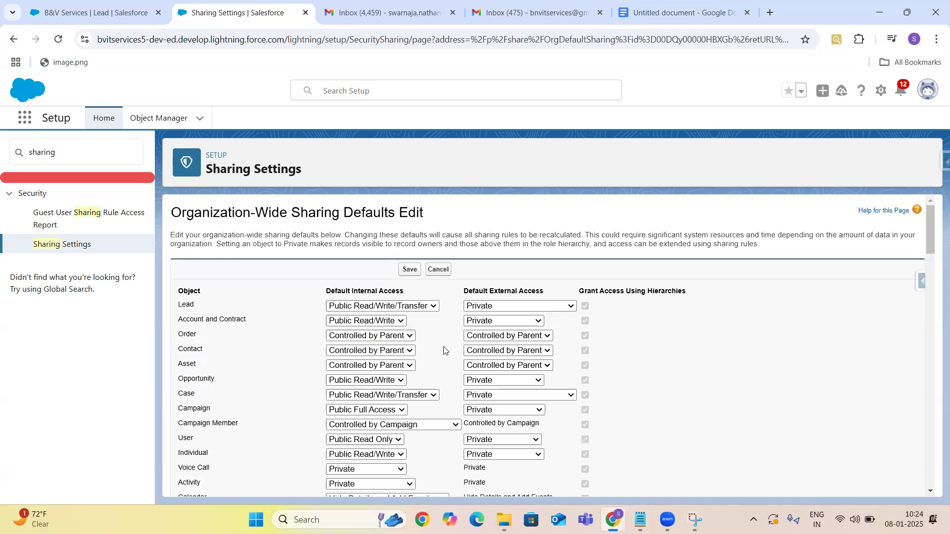
pyautogui.click(401, 322)
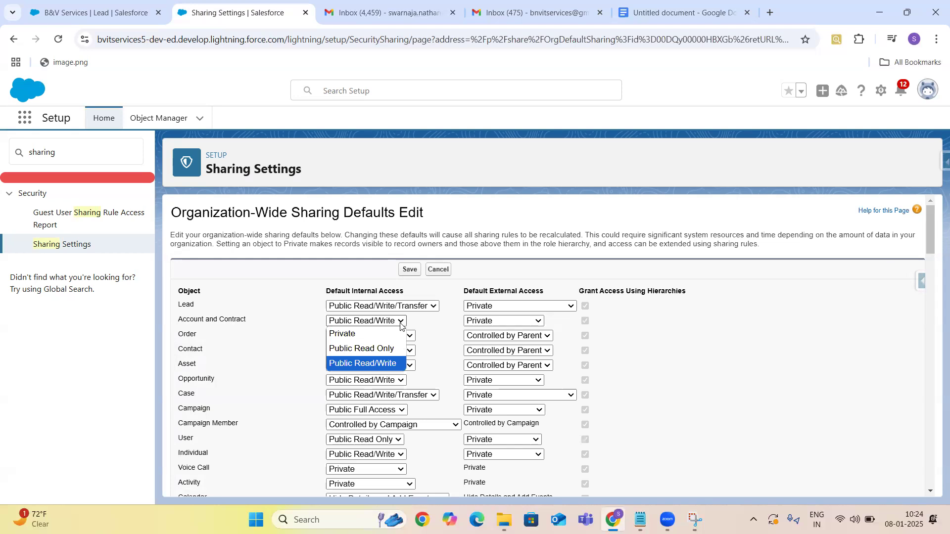
pyautogui.click(446, 346)
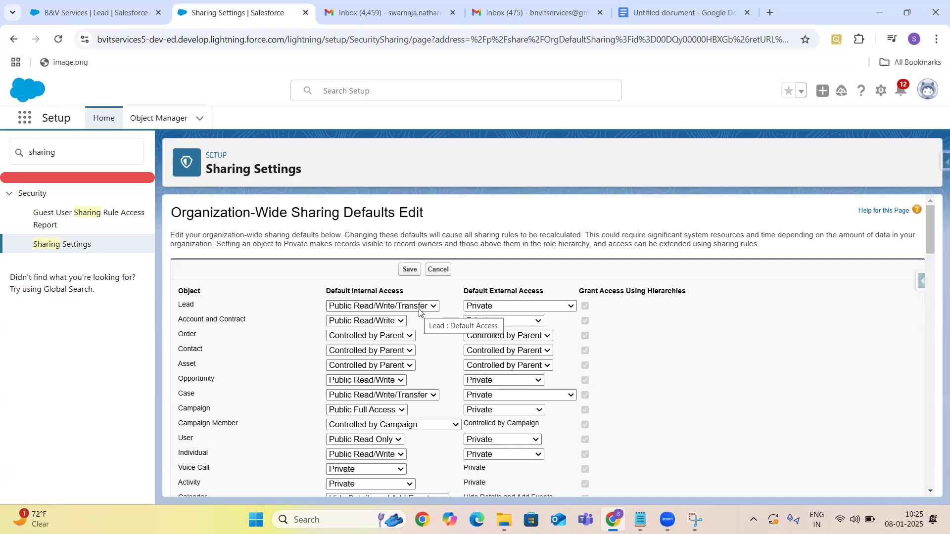
# Step: Examine the default internal access options offered for Case and Opportunity, leaving the selections as they are
pyautogui.click(414, 396)
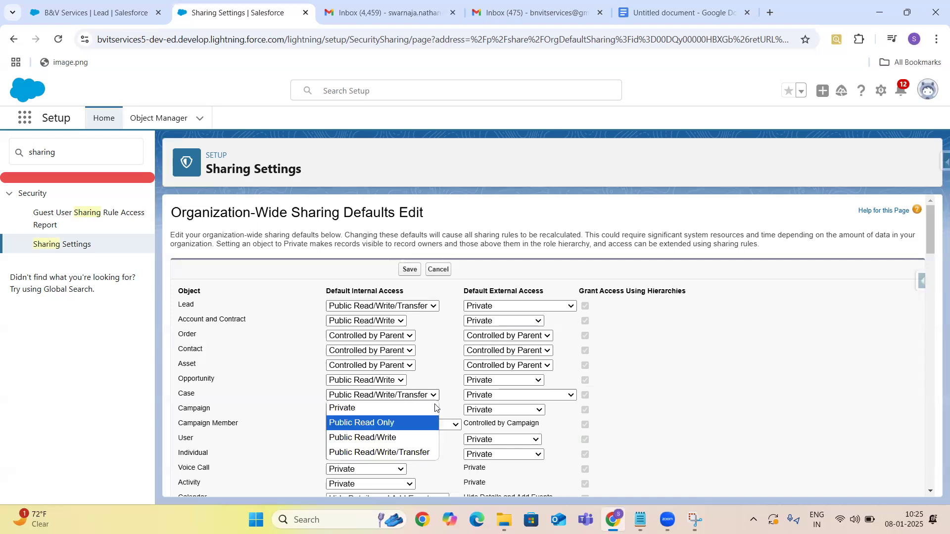
pyautogui.moveTo(454, 371); pyautogui.dragTo(412, 326)
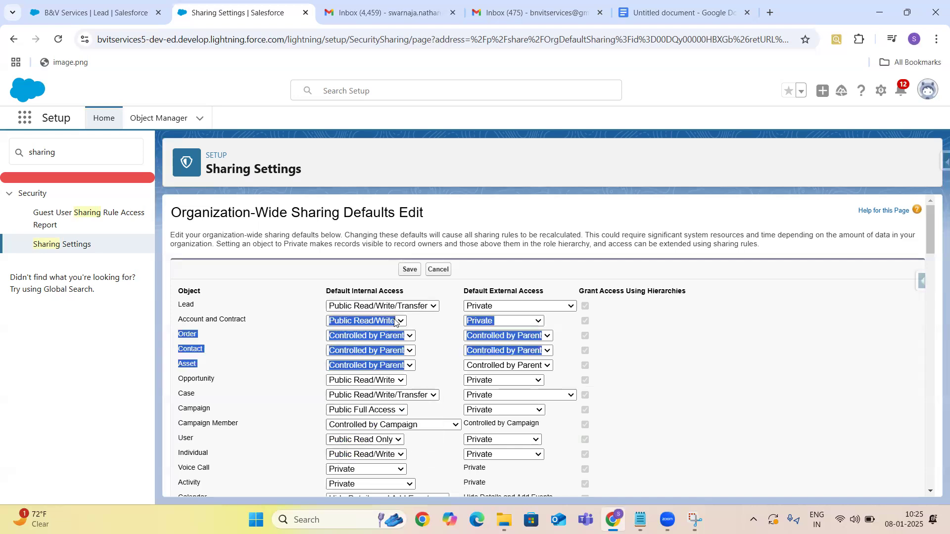
pyautogui.click(393, 320)
pyautogui.click(443, 360)
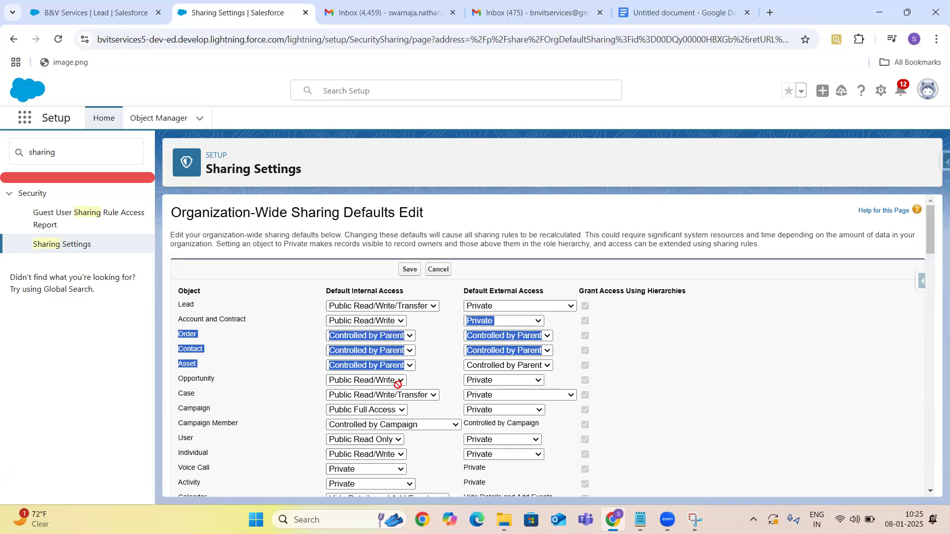
pyautogui.click(389, 382)
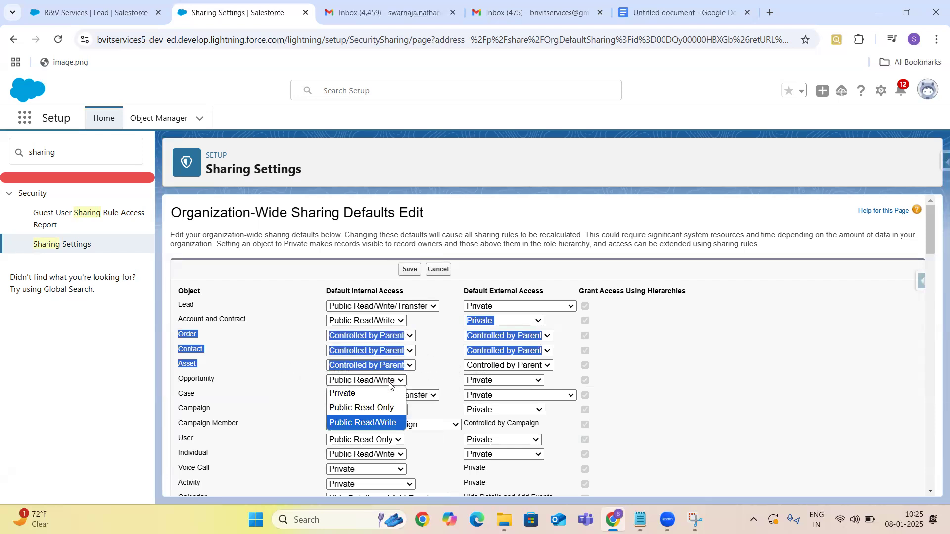
pyautogui.click(449, 413)
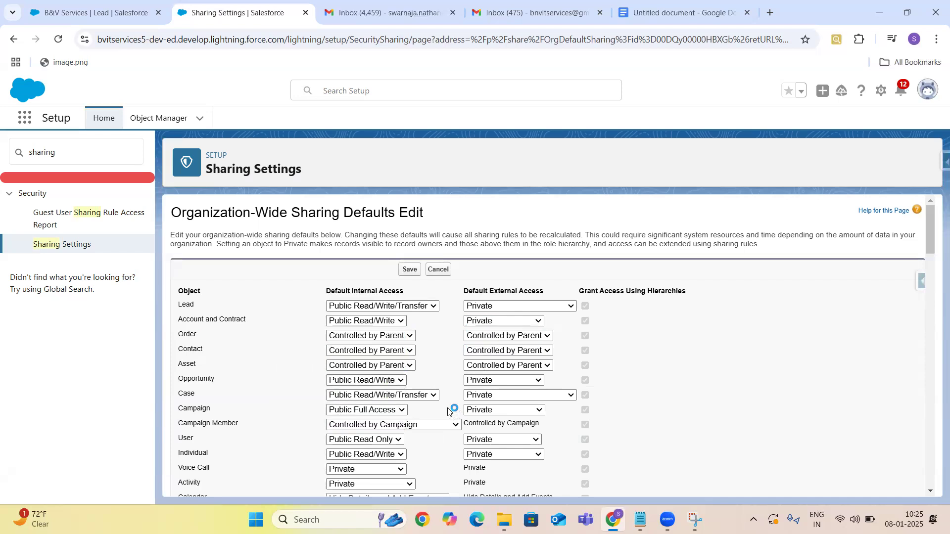
# Step: Examine the default internal access options offered for Campaign, User and Price Book, keeping their current selections
pyautogui.click(399, 412)
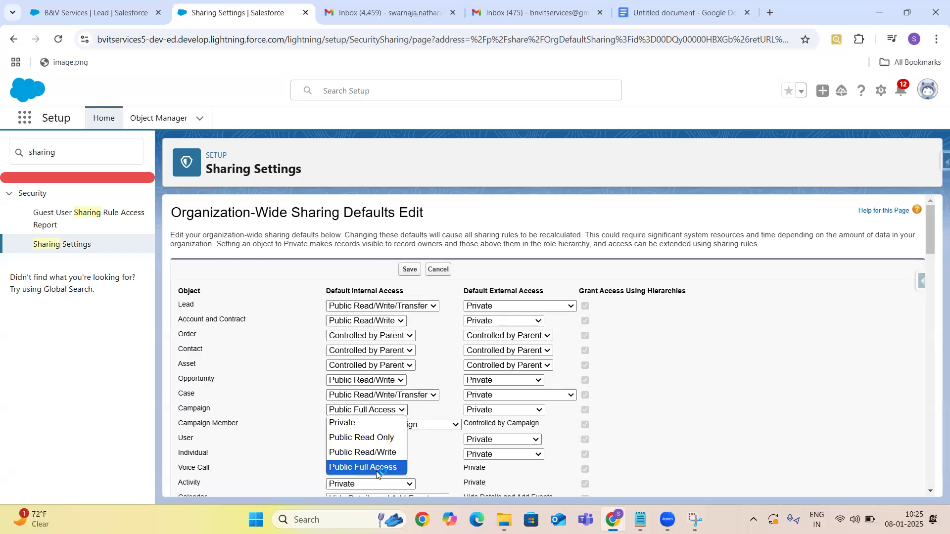
pyautogui.click(437, 459)
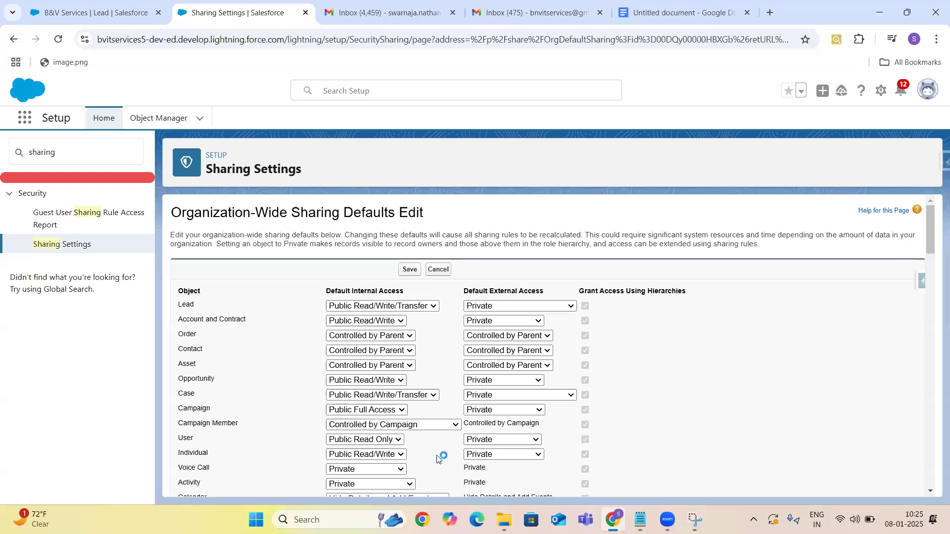
pyautogui.click(392, 442)
pyautogui.click(392, 444)
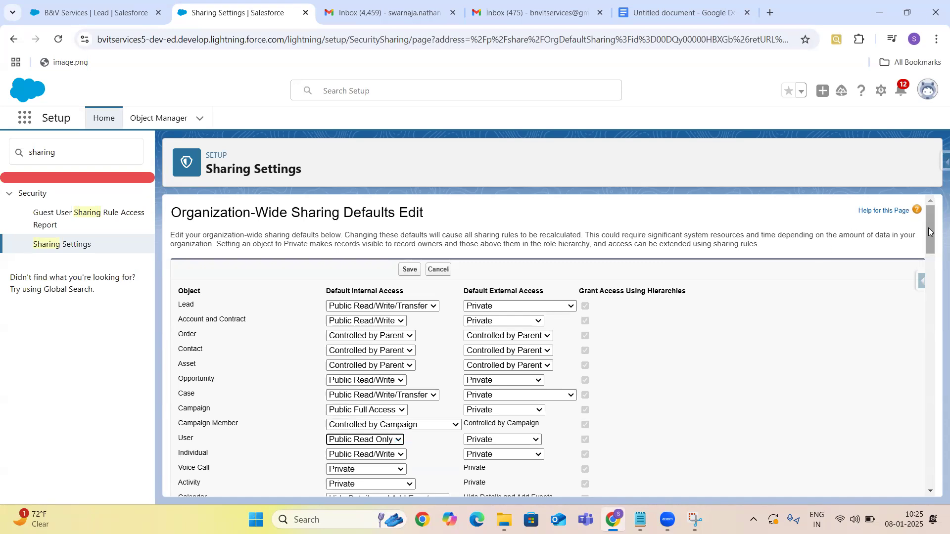
pyautogui.moveTo(929, 230); pyautogui.dragTo(935, 267)
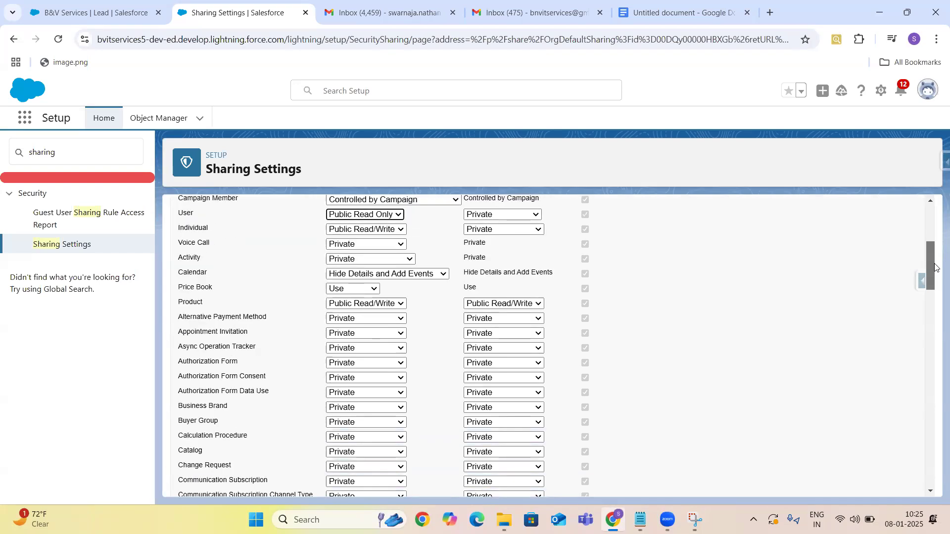
pyautogui.click(368, 290)
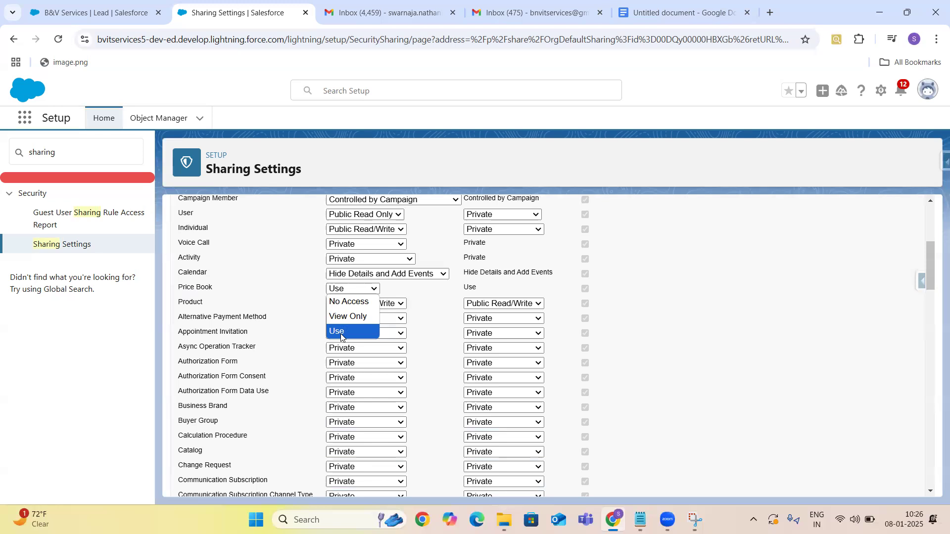
pyautogui.click(341, 331)
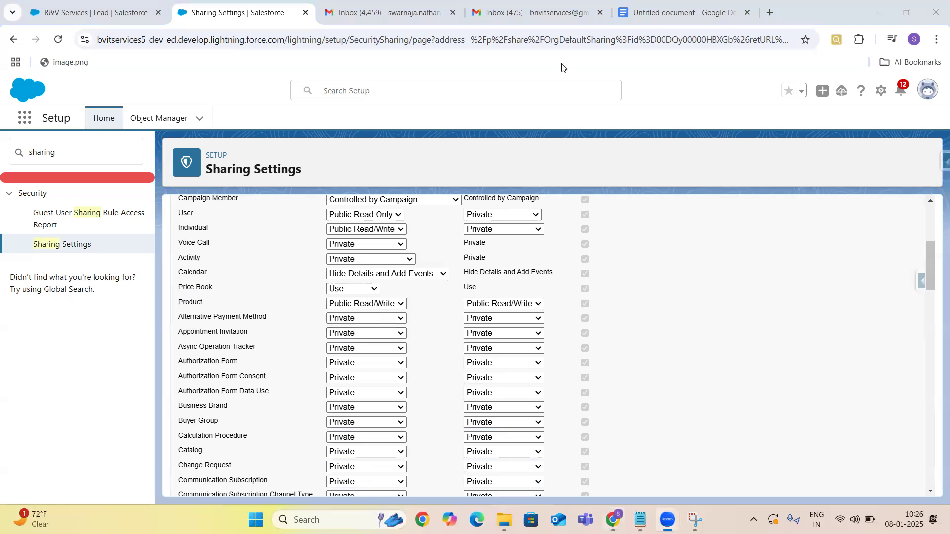
# Step: Return to the Google Docs notes and delete the "Public Full Access (Only for Campaign)" bullet
pyautogui.click(656, 15)
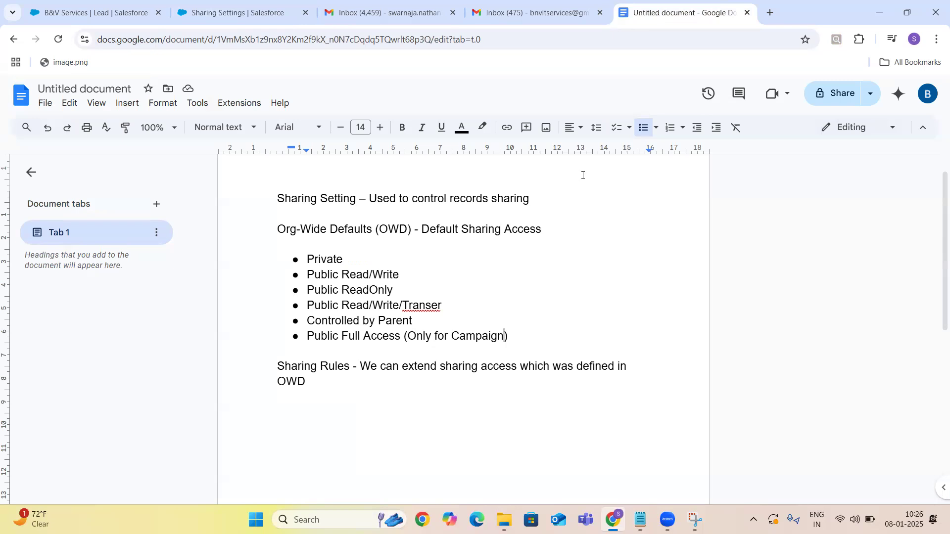
pyautogui.press('BackSpace')
pyautogui.press('BackSpace')
pyautogui.press('BackSpace')
pyautogui.press('BackSpace')
pyautogui.press('BackSpace')
pyautogui.press('BackSpace')
pyautogui.press('BackSpace')
pyautogui.press('BackSpace')
pyautogui.press('BackSpace')
pyautogui.press('BackSpace')
pyautogui.press('BackSpace')
pyautogui.press('BackSpace')
pyautogui.press('BackSpace')
pyautogui.press('BackSpace')
pyautogui.press('BackSpace')
pyautogui.press('BackSpace')
pyautogui.press('BackSpace')
pyautogui.press('BackSpace')
pyautogui.press('BackSpace')
pyautogui.press('BackSpace')
pyautogui.press('BackSpace')
pyautogui.press('BackSpace')
pyautogui.press('BackSpace')
pyautogui.press('BackSpace')
pyautogui.press('BackSpace')
pyautogui.press('BackSpace')
pyautogui.press('BackSpace')
pyautogui.press('BackSpace')
pyautogui.press('BackSpace')
pyautogui.press('BackSpace')
pyautogui.press('BackSpace')
pyautogui.press('BackSpace')
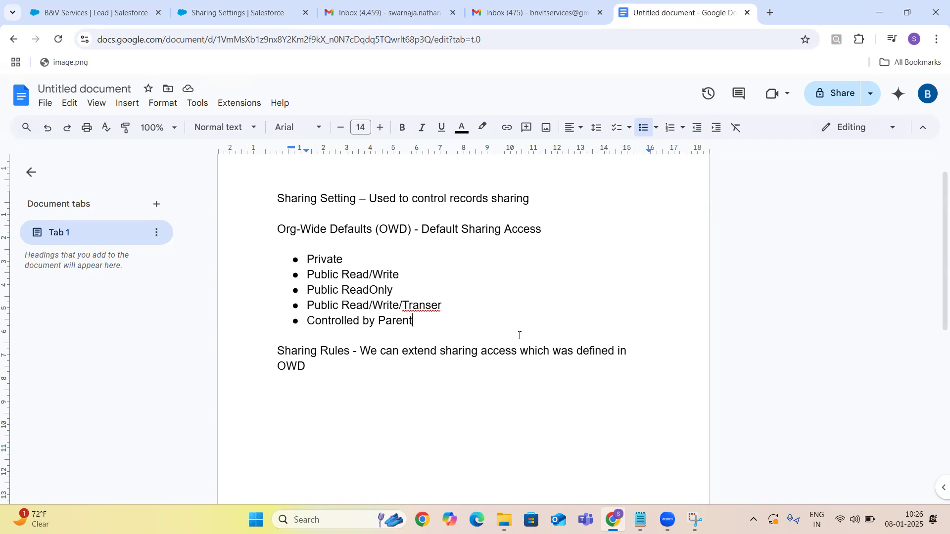
# Step: Add the bullets "Public Full Access (Only for Campaign)" and "PriceBooks ()" after "Controlled by Parent"
pyautogui.press('Return')
pyautogui.write('Public Full Access (Only')
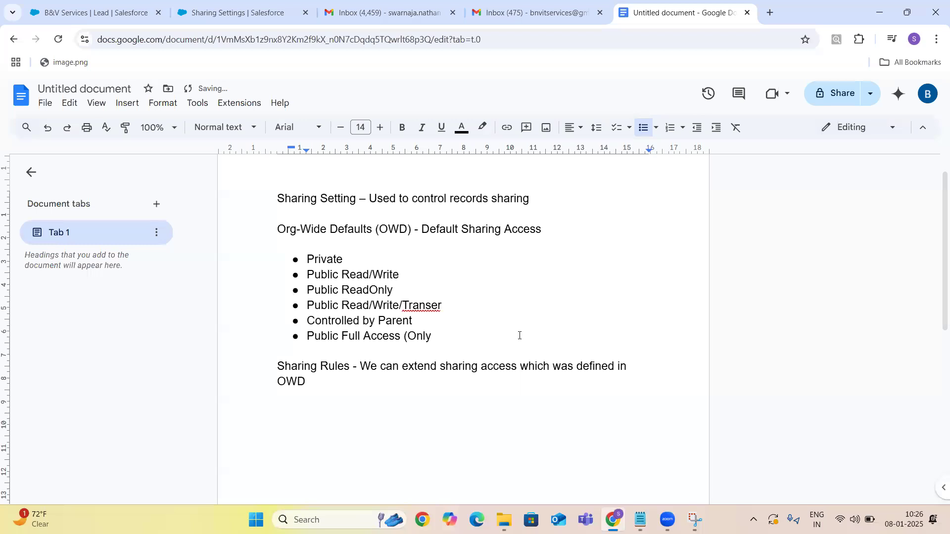
pyautogui.write(' for Campaign)')
pyautogui.press('Return')
pyautogui.write('PriceBooks')
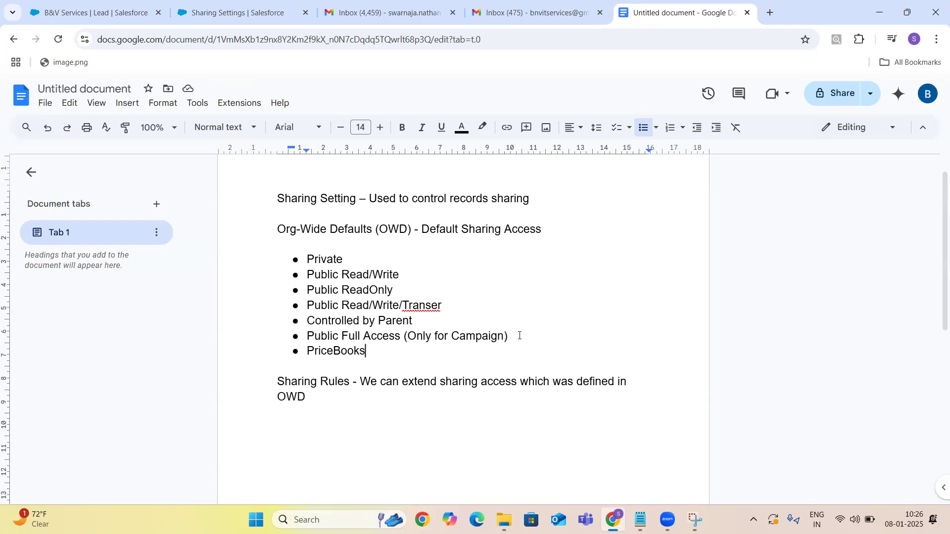
pyautogui.write('()')
# Step: Enter "Noaccess, Use," inside the parentheses of the PriceBooks bullet
pyautogui.moveTo(384, 352); pyautogui.dragTo(306, 335)
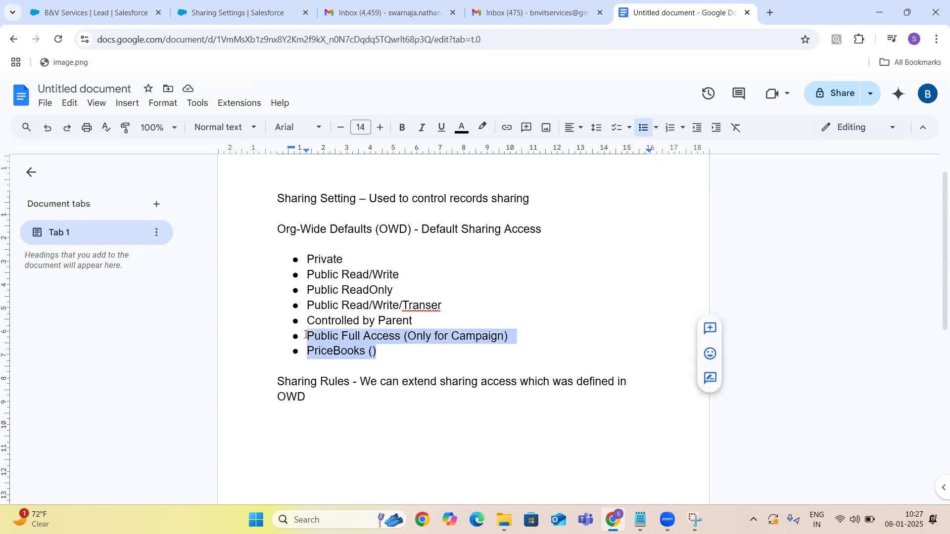
pyautogui.click(373, 352)
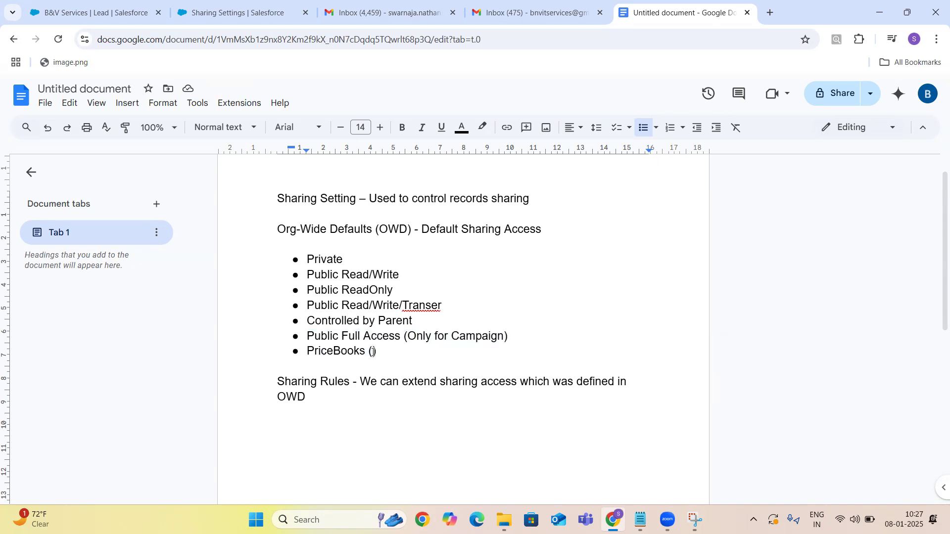
pyautogui.write('NOad')
pyautogui.press('BackSpace')
pyautogui.press('BackSpace')
pyautogui.press('BackSpace')
pyautogui.write('oace')
pyautogui.press('BackSpace')
pyautogui.write('cess, ')
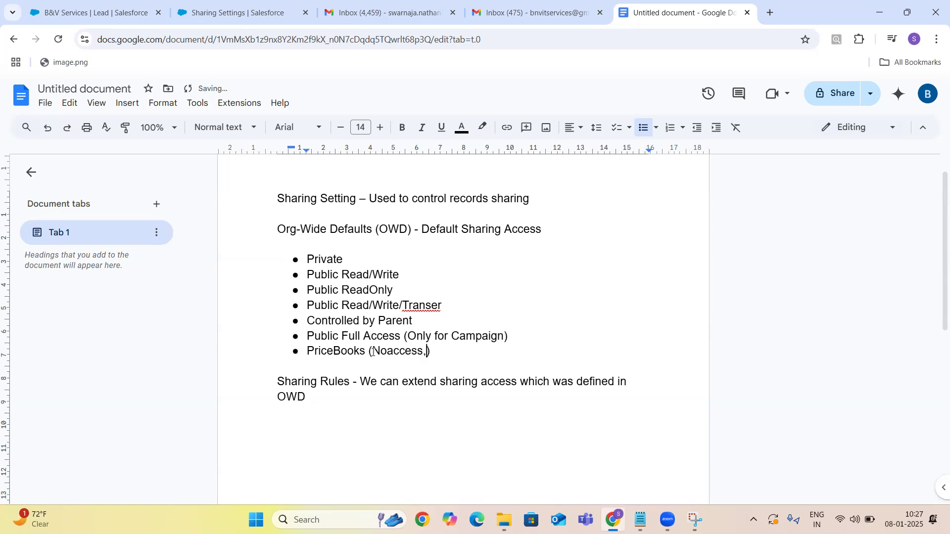
pyautogui.write('Use,')
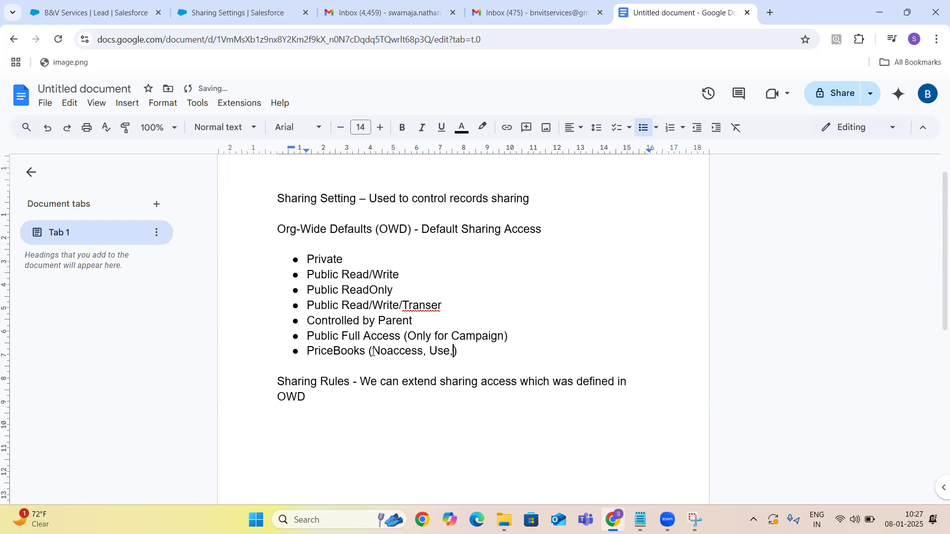
# Step: Check the Price Book access options in Salesforce and complete the PriceBooks parentheses in Google Docs with "View Only"
pyautogui.click(235, 7)
pyautogui.click(372, 290)
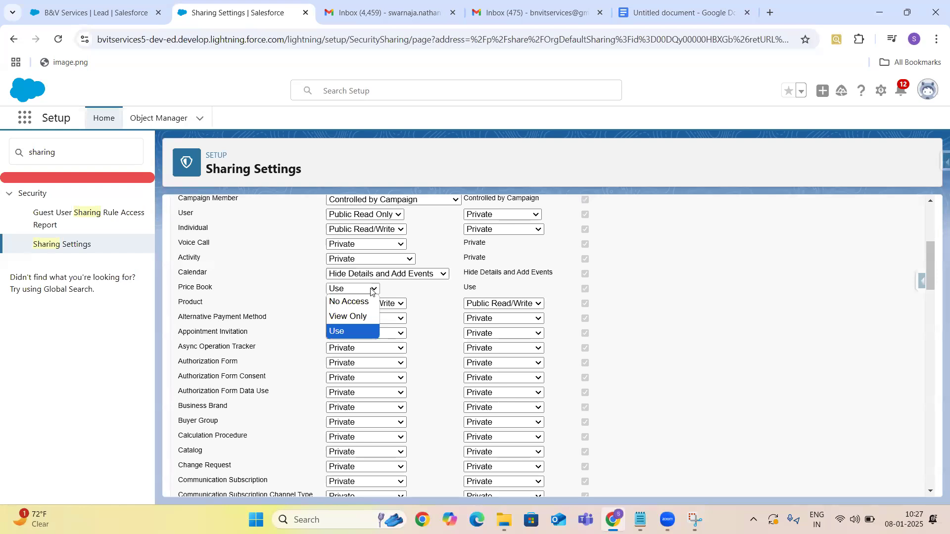
pyautogui.click(664, 14)
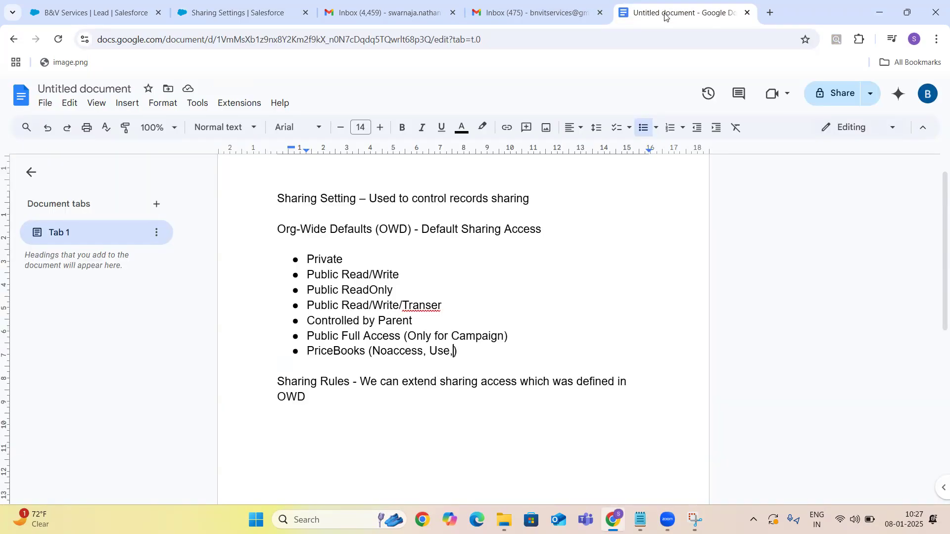
pyautogui.write('View Only')
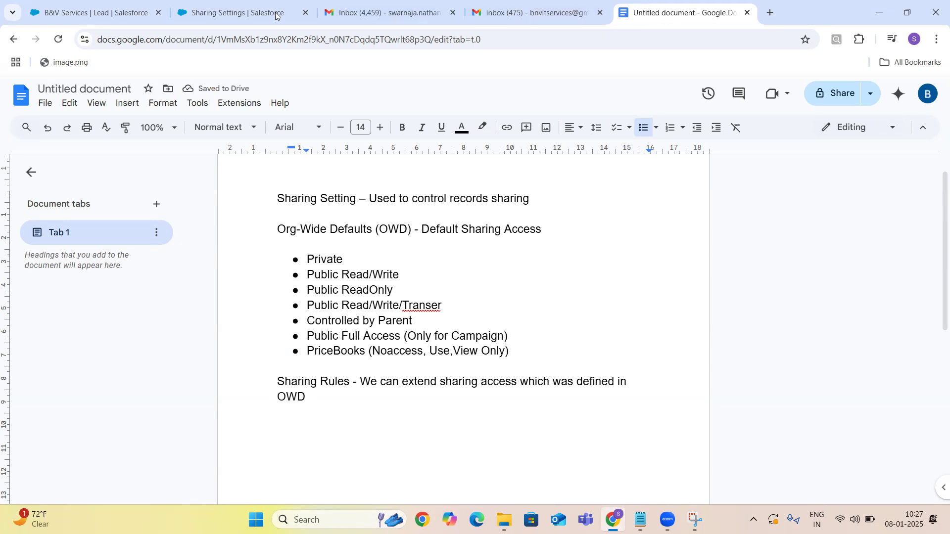
# Step: Insert the heading "Special kind of sharing" between the "Controlled by Parent" and "Public Full Access" bullets, with a blank line above it
pyautogui.click(416, 321)
pyautogui.moveTo(382, 320); pyautogui.dragTo(305, 264)
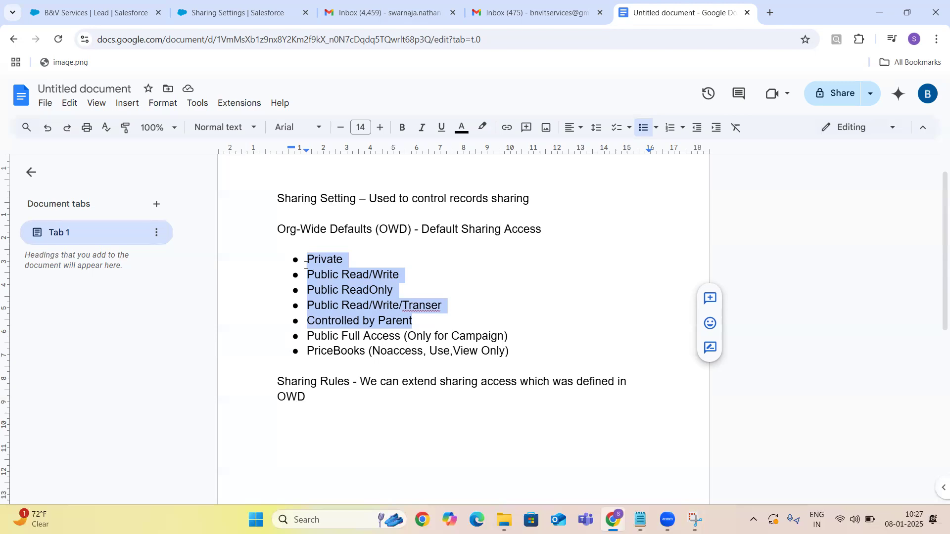
pyautogui.click(438, 322)
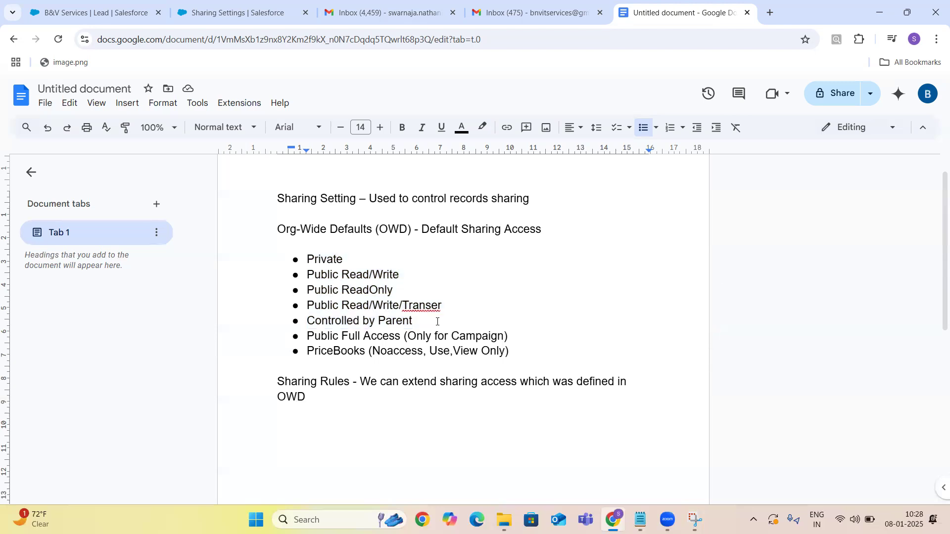
pyautogui.press('Return')
pyautogui.press('Return')
pyautogui.write('Specil')
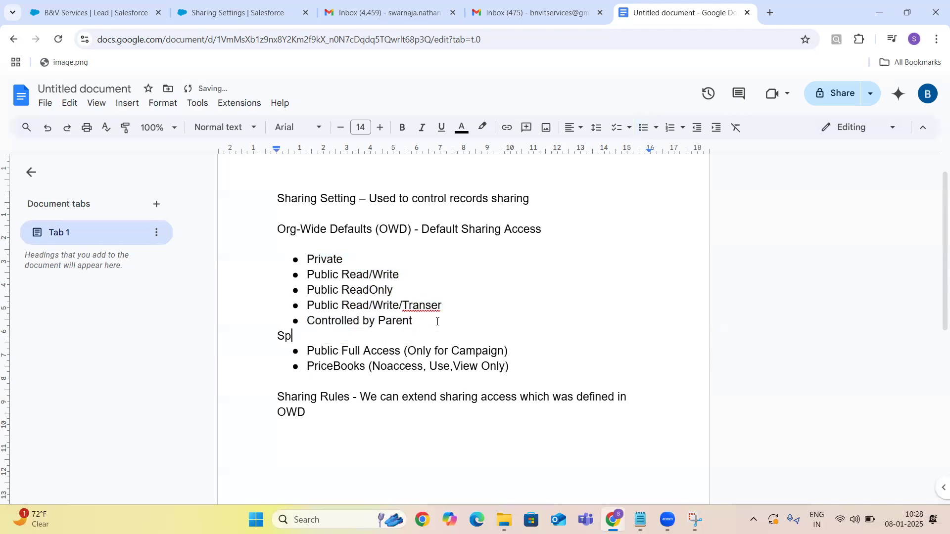
pyautogui.press('BackSpace')
pyautogui.press('BackSpace')
pyautogui.press('BackSpace')
pyautogui.write('ial kind of sh')
pyautogui.write('aring')
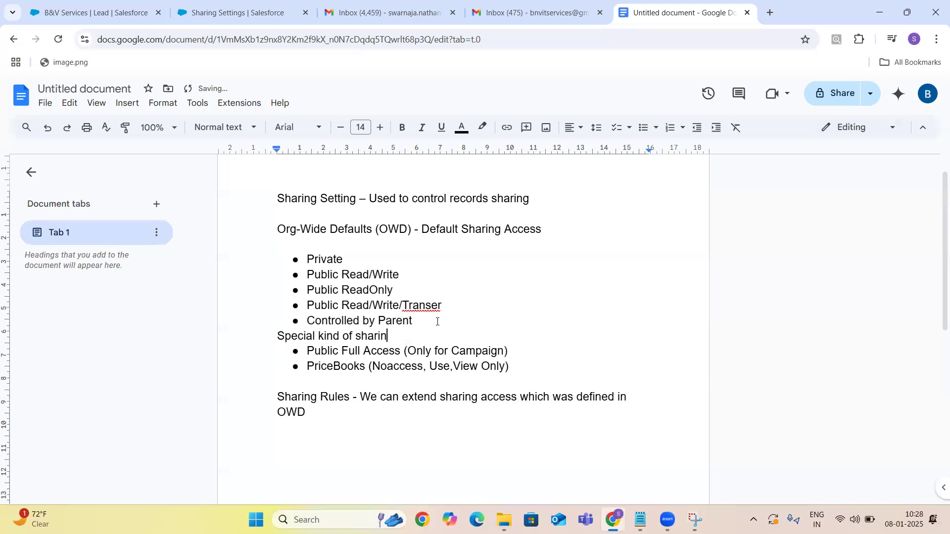
pyautogui.click(422, 323)
pyautogui.press('Return')
pyautogui.press('BackSpace')
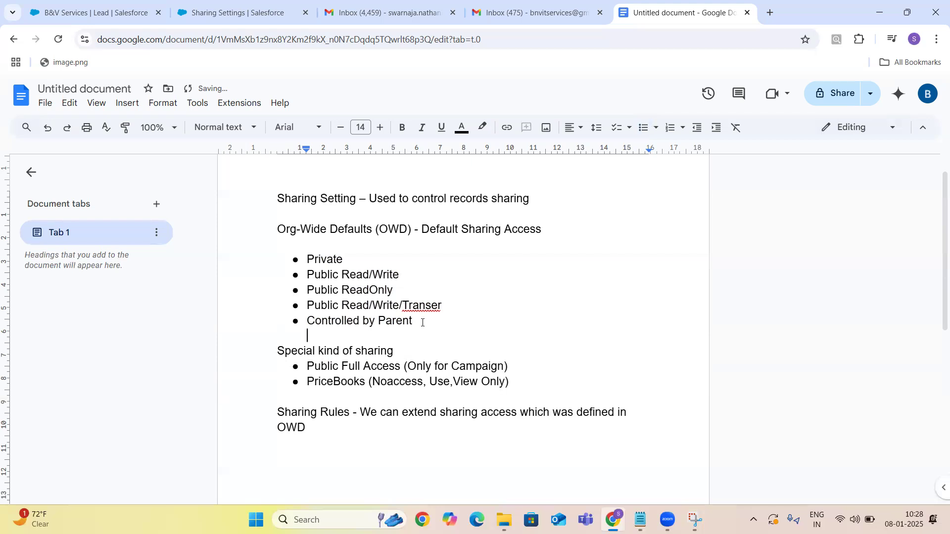
# Step: Add the heading "General sharing levels" above the Private bullet, separated from the Org-Wide Defaults line by a blank line
pyautogui.click(282, 249)
pyautogui.write('General sha')
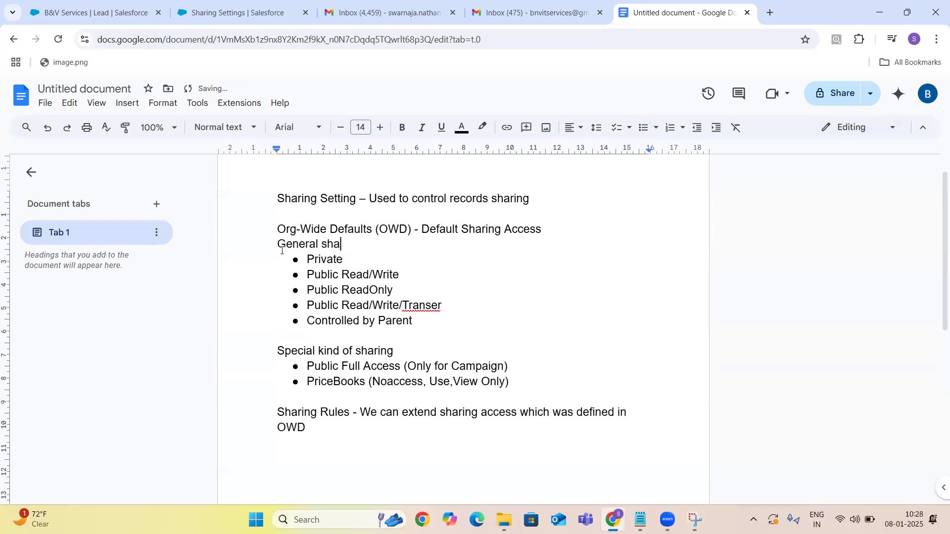
pyautogui.write('ring levels')
pyautogui.press('Left')
pyautogui.press('Left')
pyautogui.press('Left')
pyautogui.press('Left')
pyautogui.press('Left')
pyautogui.press('Left')
pyautogui.press('Left')
pyautogui.press('Left')
pyautogui.press('Left')
pyautogui.press('Left')
pyautogui.press('Left')
pyautogui.press('Left')
pyautogui.press('Left')
pyautogui.press('Left')
pyautogui.press('Left')
pyautogui.press('Left')
pyautogui.press('Left')
pyautogui.press('Left')
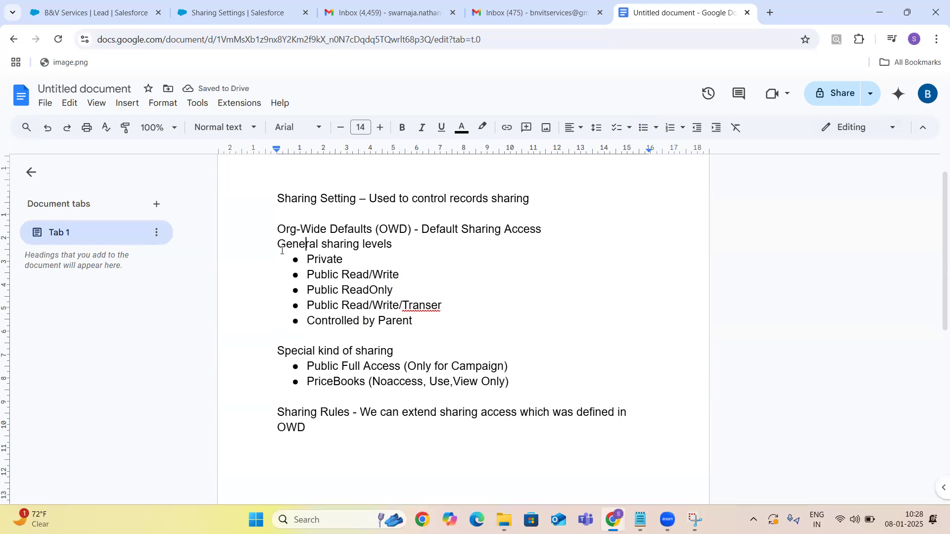
pyautogui.press('Return')
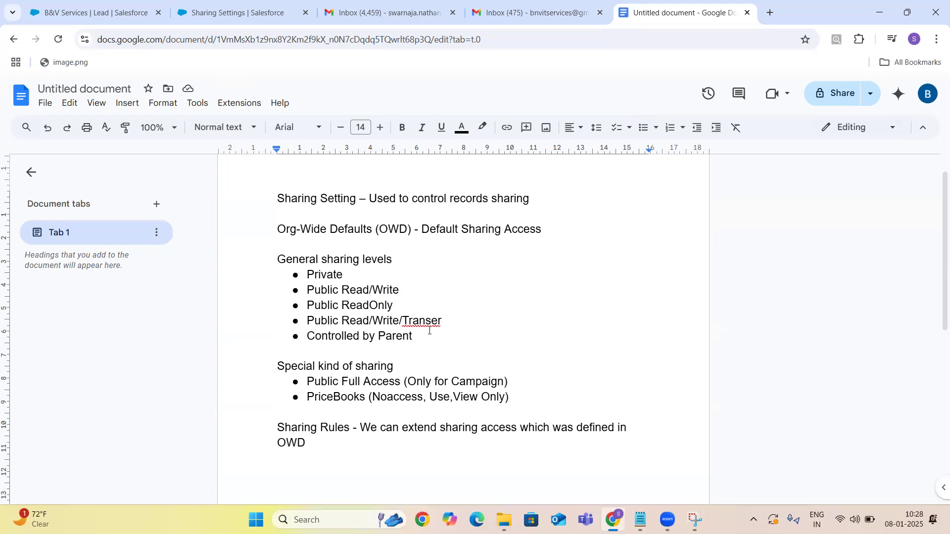
# Step: Move the "Public Read/Write/Transer" text into a new first bullet under "Special kind of sharing"
pyautogui.click(443, 321)
pyautogui.moveTo(442, 321); pyautogui.dragTo(299, 322)
pyautogui.hotkey('ctrl', 'c')
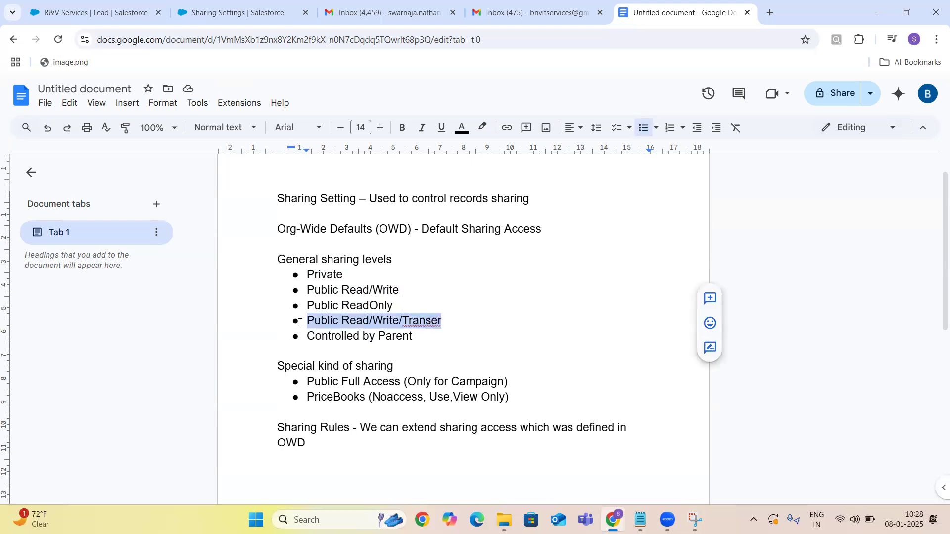
pyautogui.press('BackSpace')
pyautogui.click(408, 369)
pyautogui.press('Return')
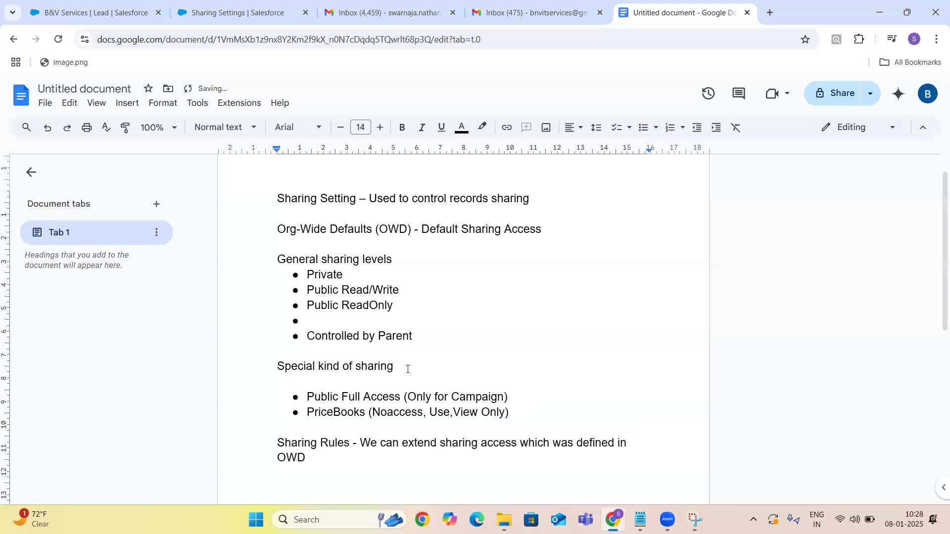
pyautogui.click(642, 129)
pyautogui.hotkey('ctrl', 'v')
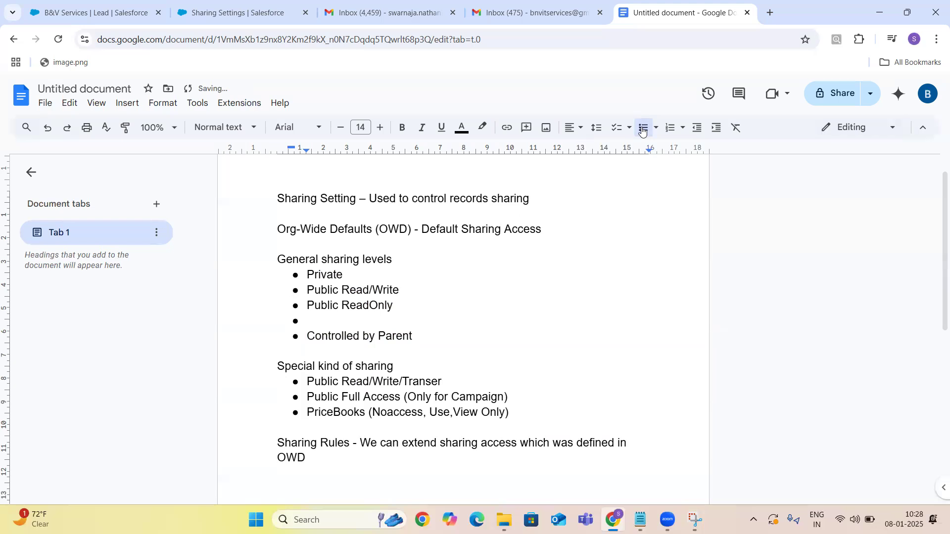
# Step: Append "(Cases, Leads)" to the moved bullet and remove the empty bullet left above "Controlled by Parent"
pyautogui.write('()')
pyautogui.press('Left')
pyautogui.write('Cases, Leads')
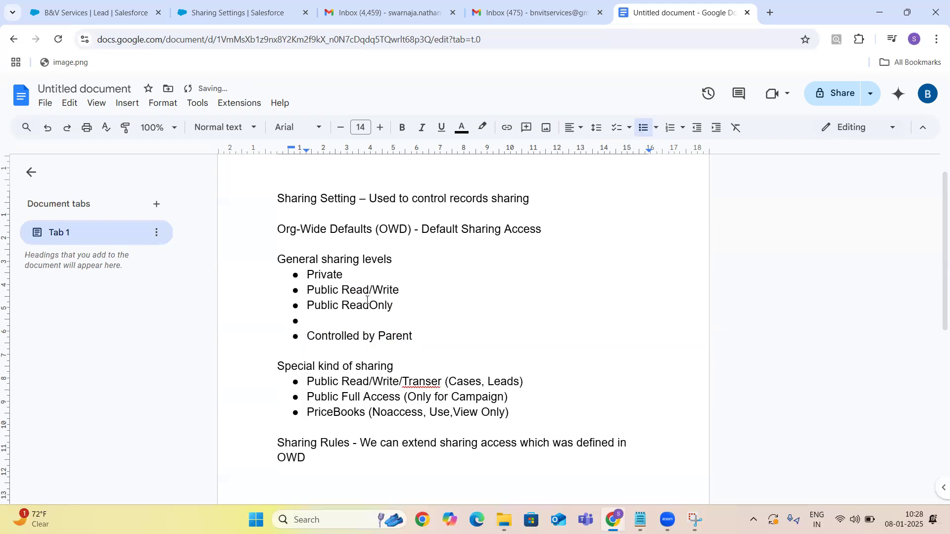
pyautogui.click(328, 324)
pyautogui.press('Delete')
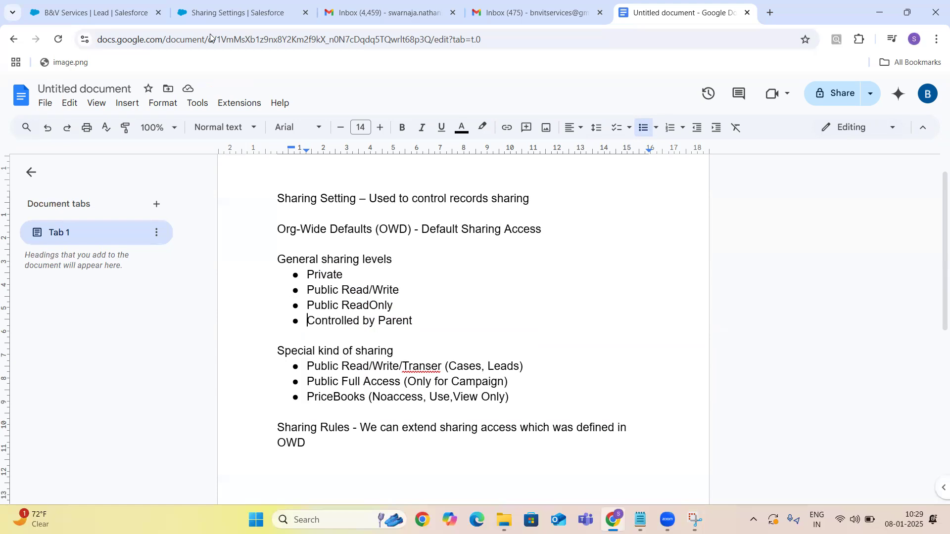
# Step: Switch to the Salesforce Sharing Settings and cancel editing the organization-wide defaults
pyautogui.click(214, 16)
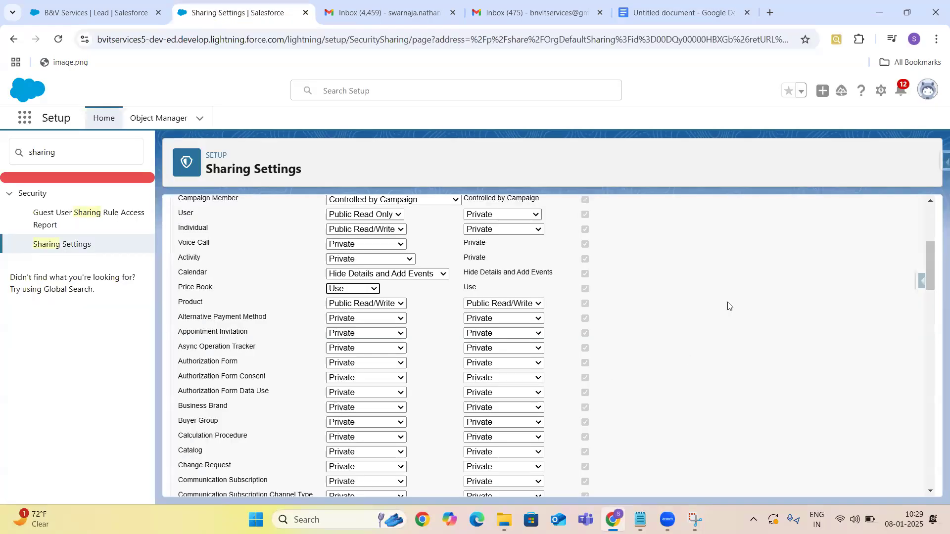
pyautogui.moveTo(933, 247); pyautogui.dragTo(933, 210)
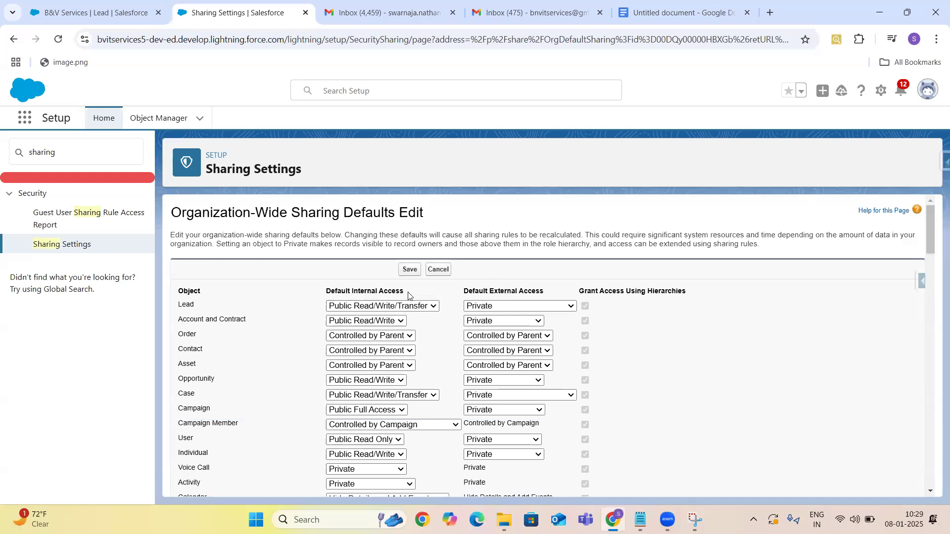
pyautogui.click(439, 271)
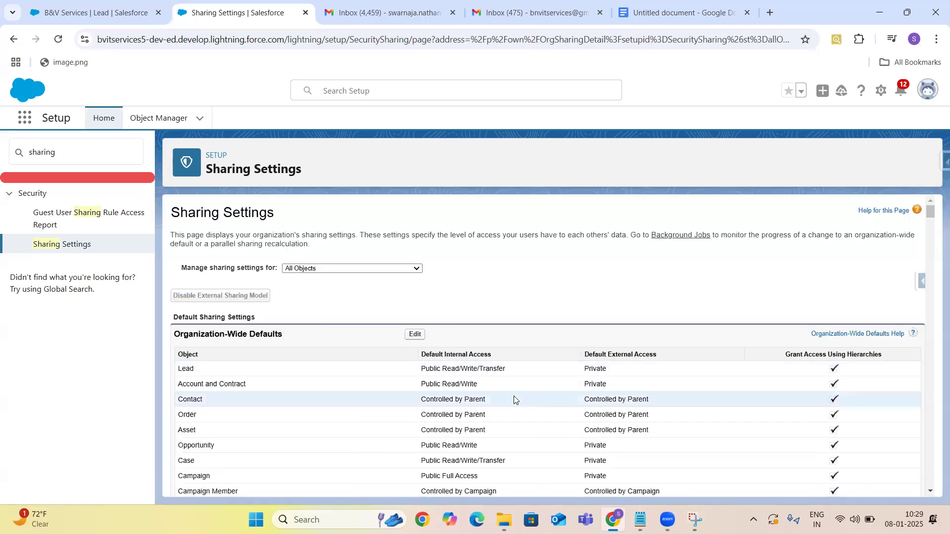
# Step: Return to the Google Docs notes and reword the first list heading as "General sharing access levels"
pyautogui.click(641, 13)
pyautogui.click(363, 259)
pyautogui.write('access levels')
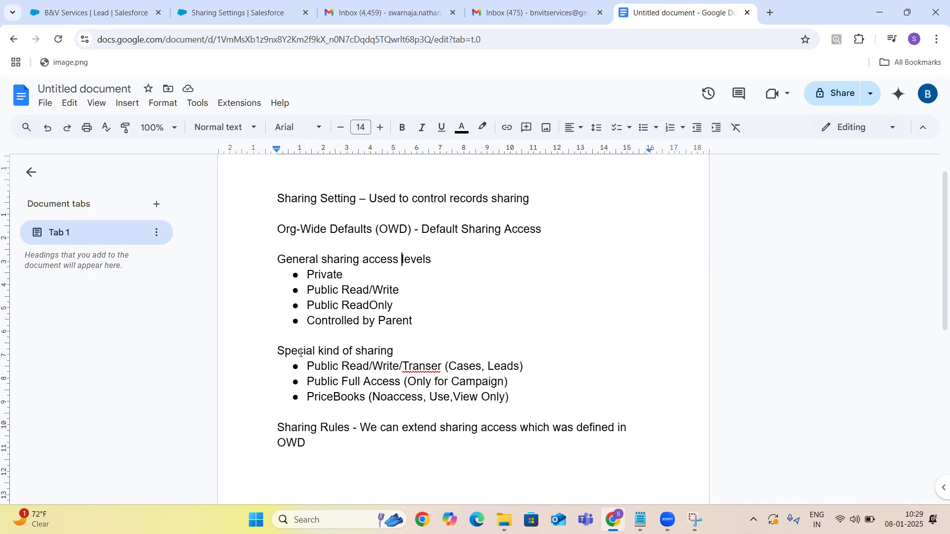
# Step: Extend the second list heading to "Special kind of sharing access levels" and correct "Transer" to "Transfer" in the bullet below it
pyautogui.click(392, 351)
pyautogui.write('access')
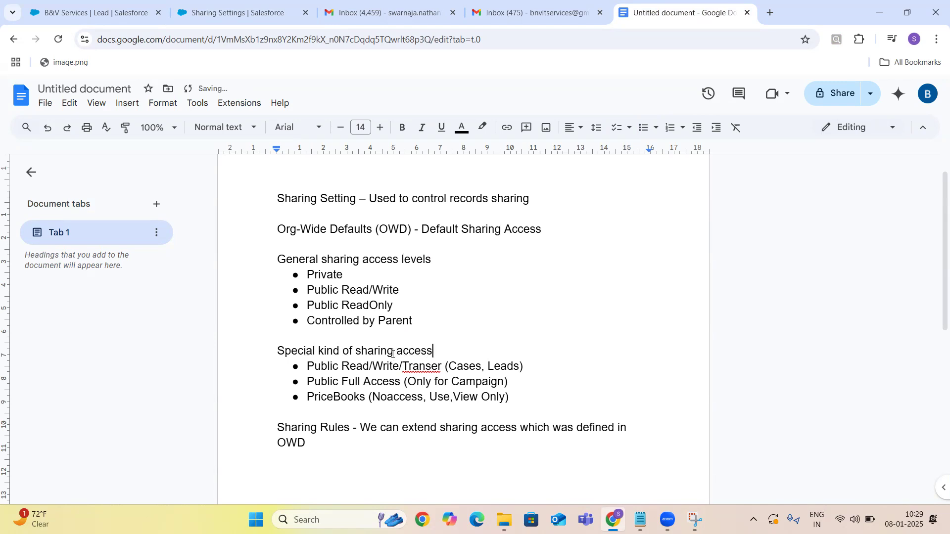
pyautogui.write(' levels')
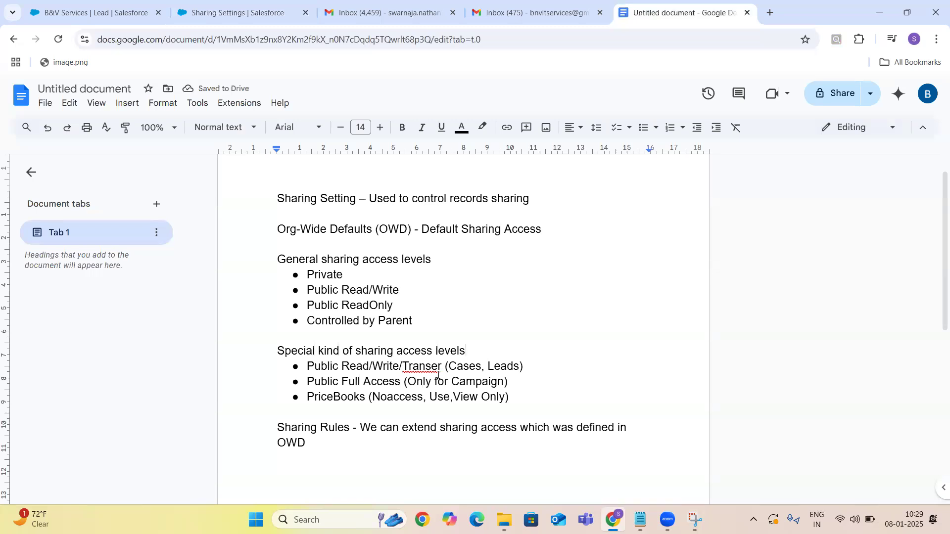
pyautogui.click(425, 368)
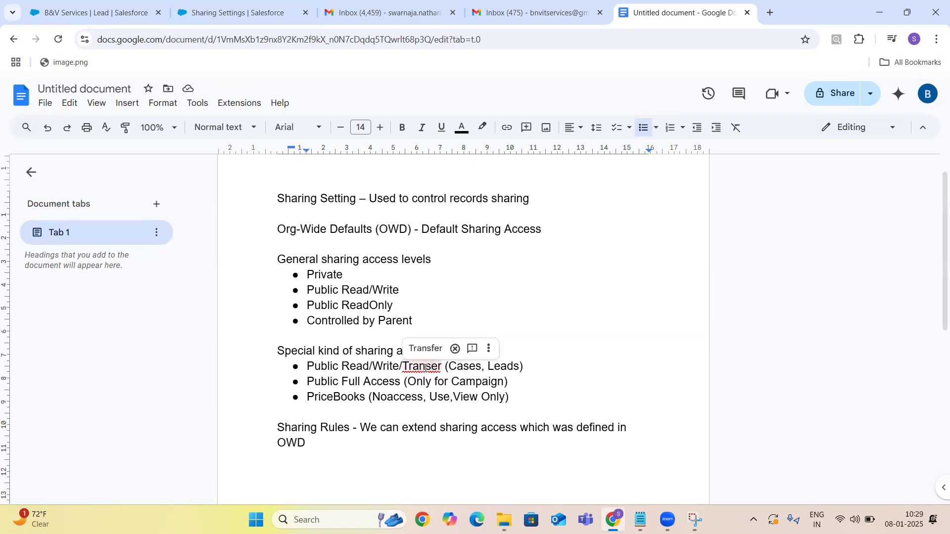
pyautogui.write('f')
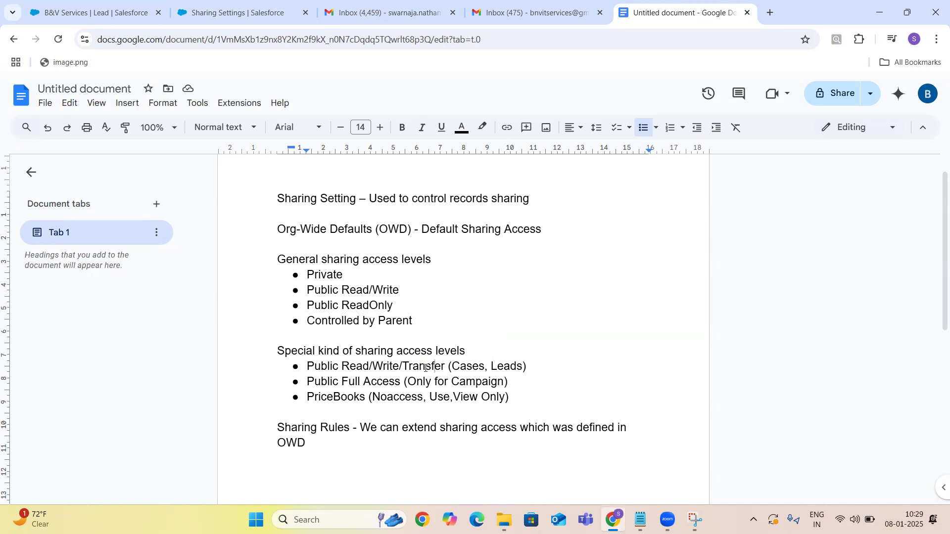
# Step: Remove "PriceBooks" and its parentheses from around "Noaccess, Use,View Only" in the last bullet and append empty parentheses
pyautogui.click(374, 397)
pyautogui.press('BackSpace')
pyautogui.press('BackSpace')
pyautogui.press('BackSpace')
pyautogui.press('BackSpace')
pyautogui.press('BackSpace')
pyautogui.press('BackSpace')
pyautogui.press('BackSpace')
pyautogui.press('BackSpace')
pyautogui.press('BackSpace')
pyautogui.press('BackSpace')
pyautogui.press('BackSpace')
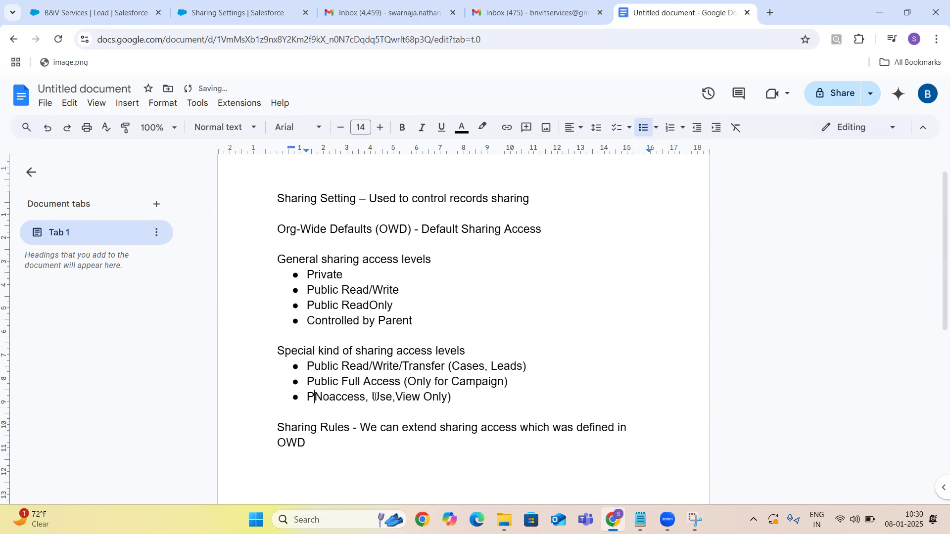
pyautogui.press('BackSpace')
pyautogui.click(441, 399)
pyautogui.press('BackSpace')
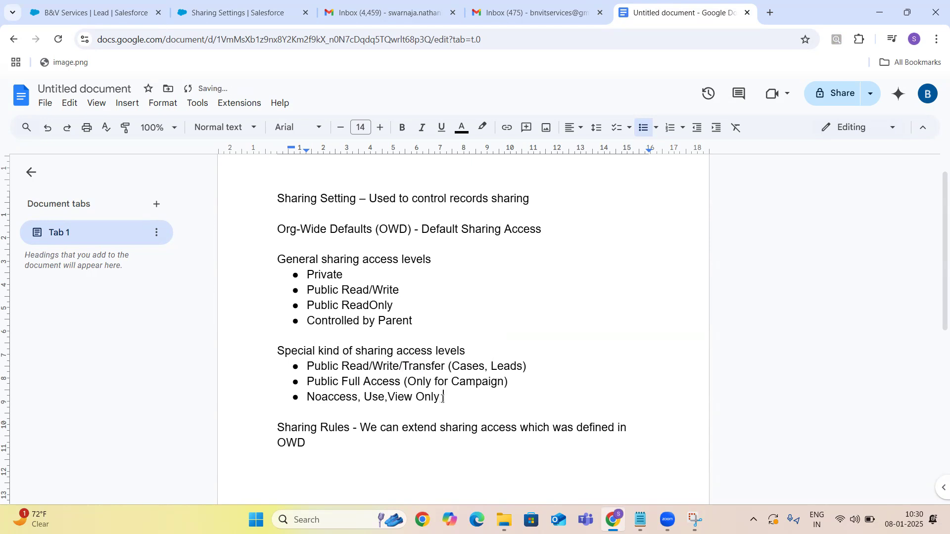
pyautogui.write('()')
# Step: Replace the commas in the last special access bullet with slashes so it reads "Noaccess/Use/View Only"
pyautogui.click(363, 398)
pyautogui.press('BackSpace')
pyautogui.press('BackSpace')
pyautogui.write('/')
pyautogui.press('Right')
pyautogui.press('Right')
pyautogui.press('Right')
pyautogui.press('Right')
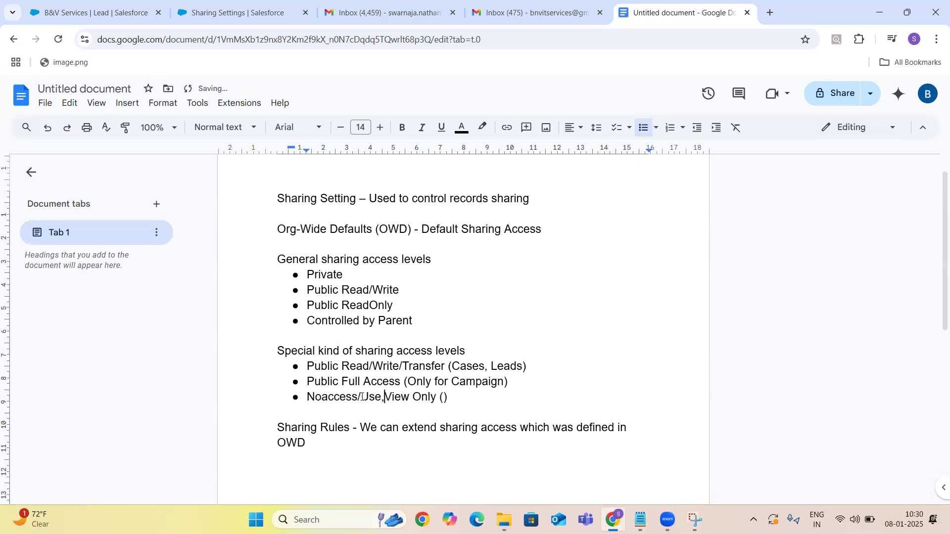
pyautogui.press('BackSpace')
pyautogui.write('/')
# Step: Enter "PriceBooks" inside the parentheses of the "Noaccess/Use/View Only" bullet
pyautogui.press('Right')
pyautogui.press('Right')
pyautogui.press('Right')
pyautogui.press('Right')
pyautogui.press('Right')
pyautogui.press('Right')
pyautogui.press('Right')
pyautogui.press('Right')
pyautogui.press('Right')
pyautogui.press('Right')
pyautogui.press('Right')
pyautogui.write('PriceBooks')
pyautogui.press('Right')
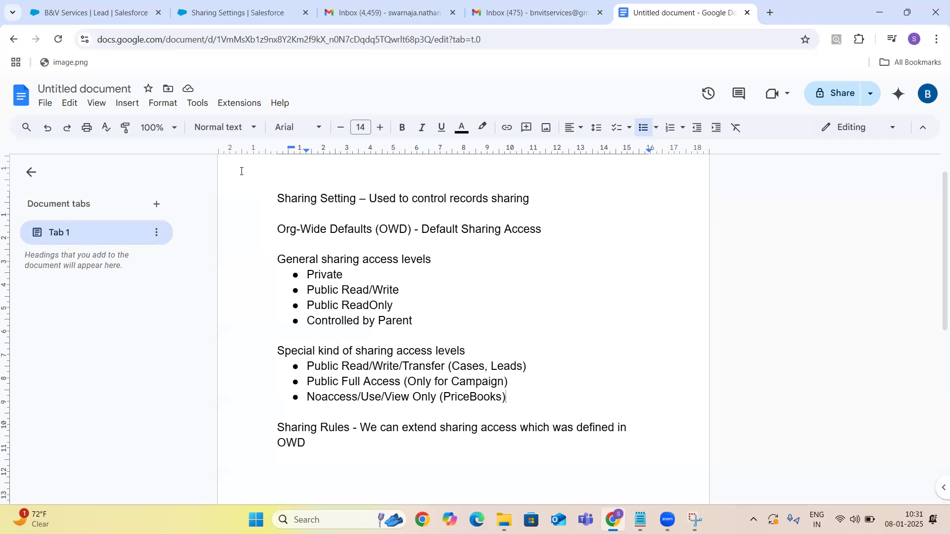
# Step: Add "People can see their own records if they have read permission on object level profile/permission set." on a line under the Private bullet
pyautogui.click(372, 273)
pyautogui.press('Return')
pyautogui.press('BackSpace')
pyautogui.write('People can see their own records')
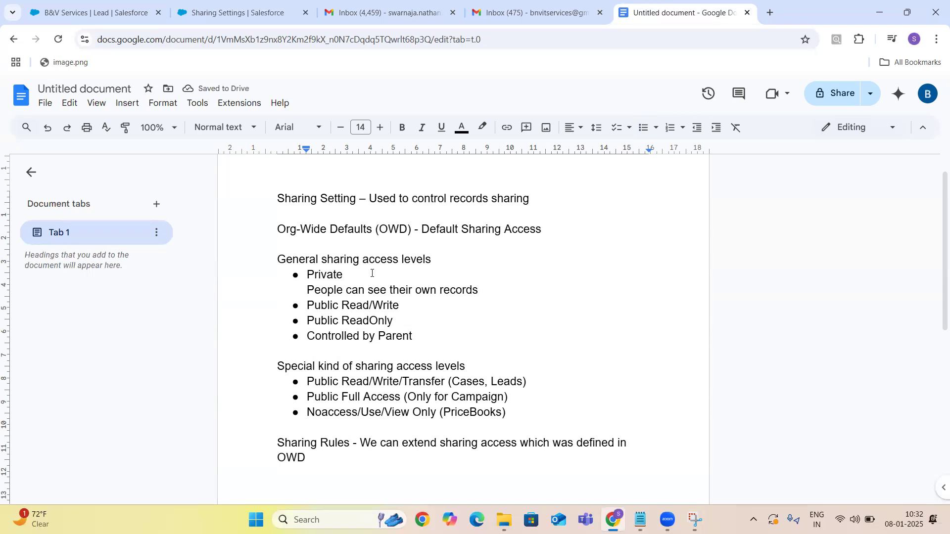
pyautogui.write('if they have ')
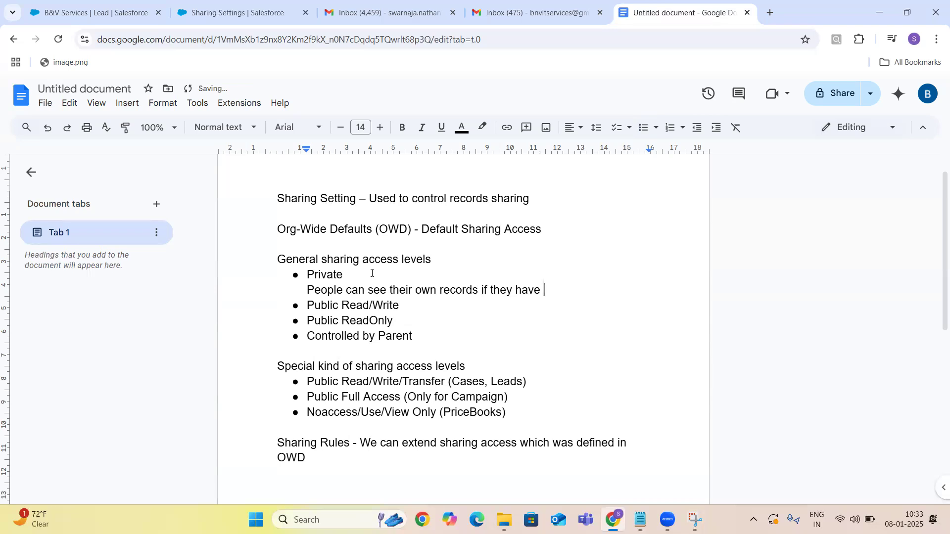
pyautogui.write('read permission on pro')
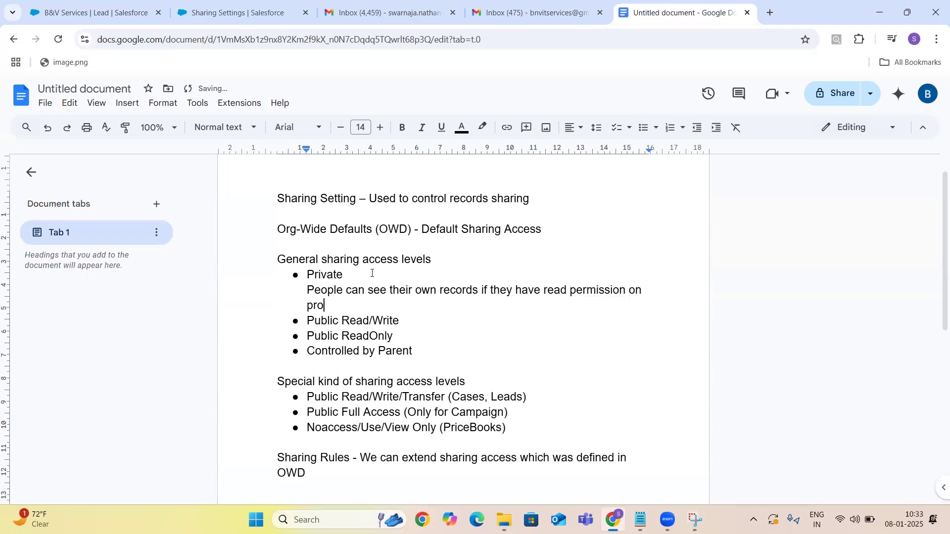
pyautogui.write('file/permission set.')
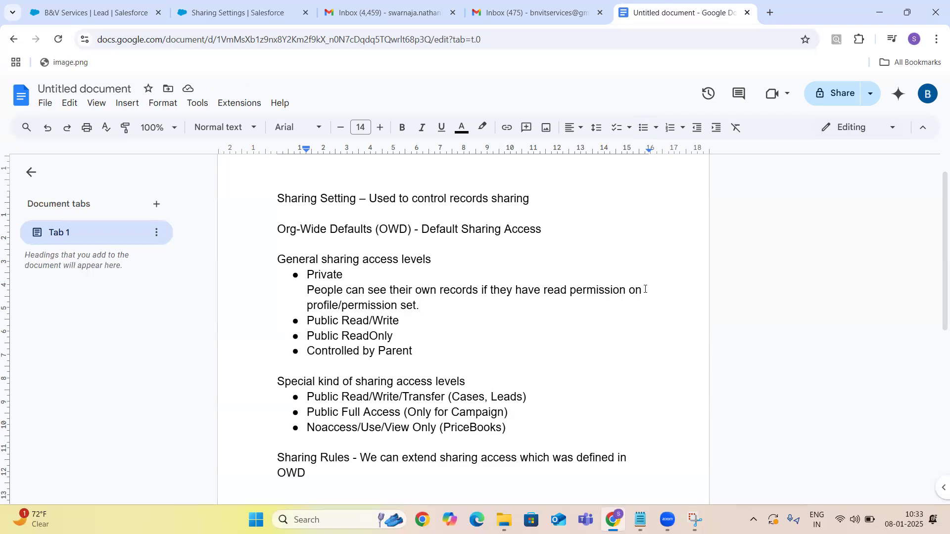
pyautogui.write('object leve')
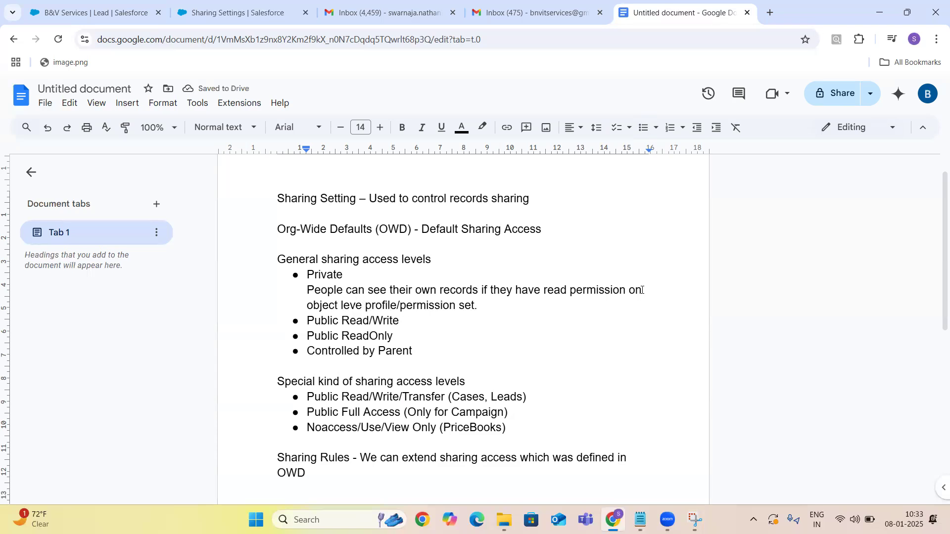
pyautogui.write('l')
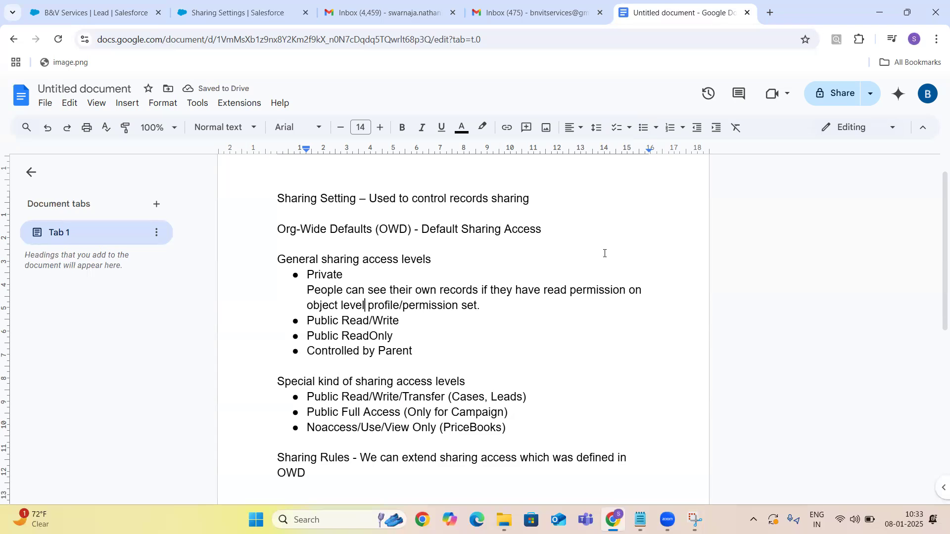
# Step: Join the description onto the Private bullet's own line, separated by a dash
pyautogui.click(357, 276)
pyautogui.write('-')
pyautogui.press('Delete')
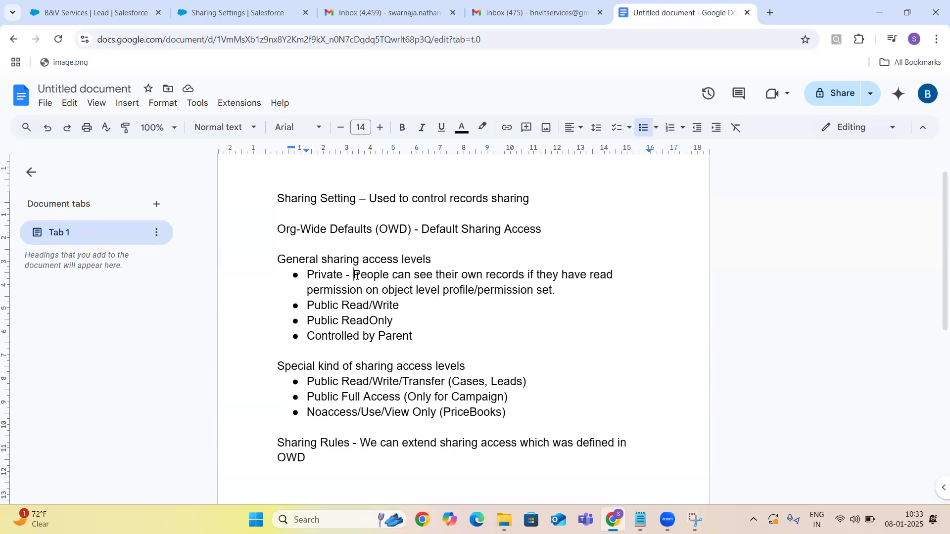
# Step: Replace "object level" with "their" before "profile/permission set" in the Private description
pyautogui.click(415, 290)
pyautogui.press('BackSpace')
pyautogui.press('BackSpace')
pyautogui.press('BackSpace')
pyautogui.press('BackSpace')
pyautogui.press('BackSpace')
pyautogui.press('BackSpace')
pyautogui.press('BackSpace')
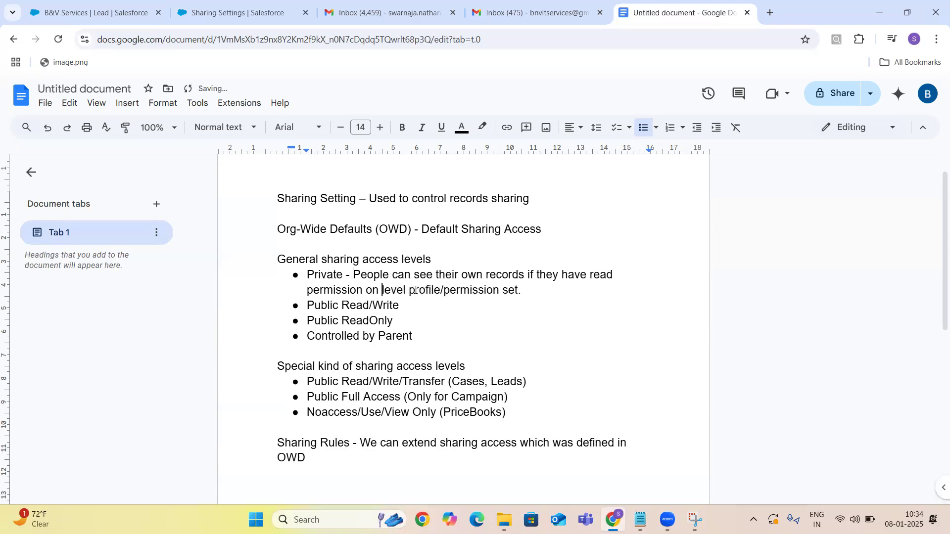
pyautogui.click(409, 290)
pyautogui.press('BackSpace')
pyautogui.press('BackSpace')
pyautogui.press('BackSpace')
pyautogui.press('BackSpace')
pyautogui.press('BackSpace')
pyautogui.press('BackSpace')
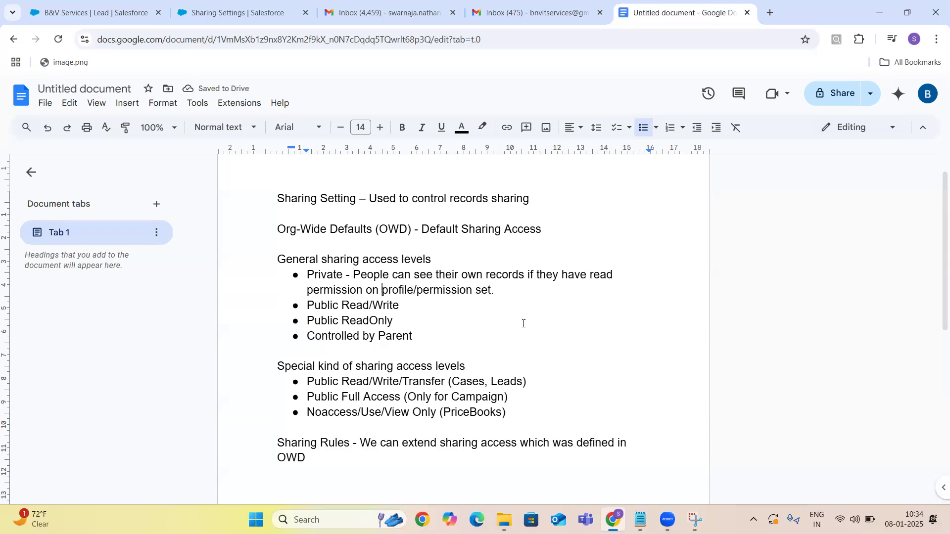
pyautogui.write('their ')
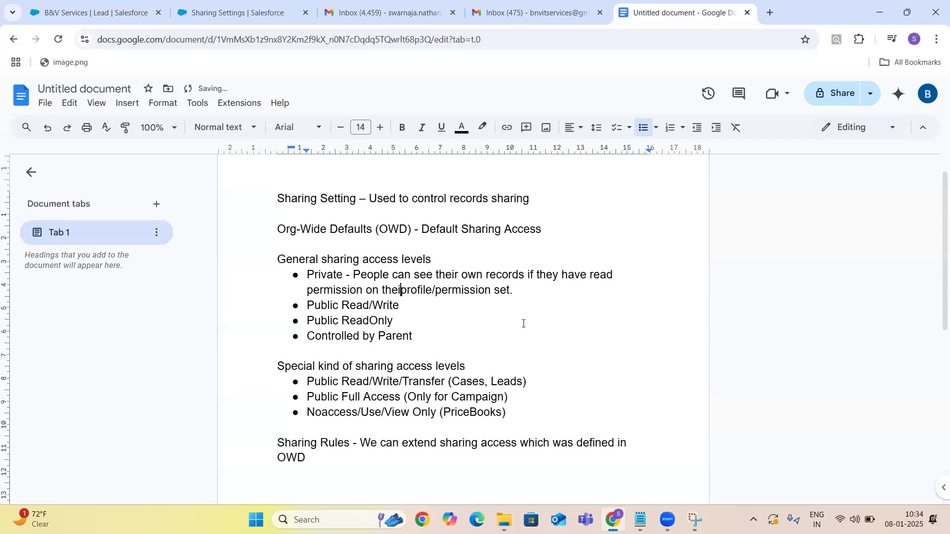
# Step: Insert "assigned" before "profile/permission set" in the Private description and end the sentence with "for this object"
pyautogui.write('assigned')
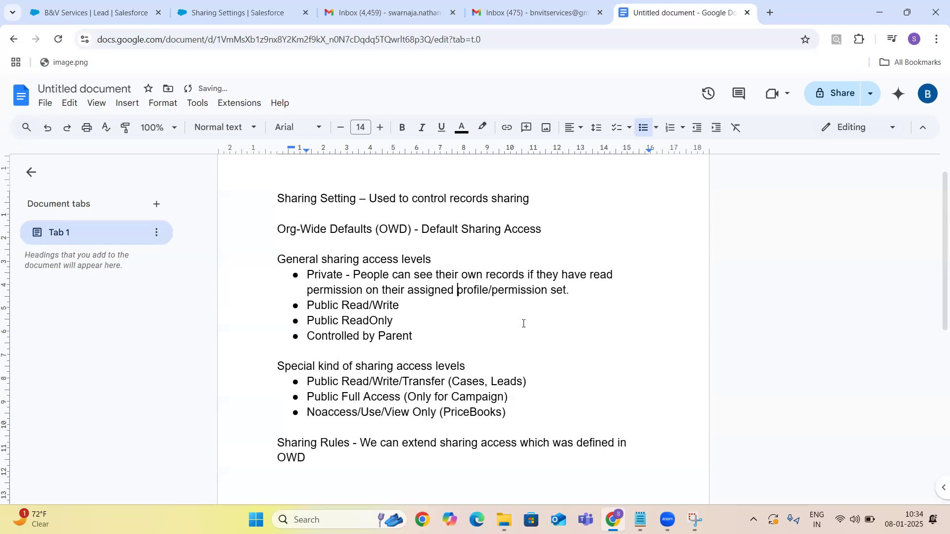
pyautogui.press('Right')
pyautogui.press('Right')
pyautogui.press('Right')
pyautogui.press('Right')
pyautogui.press('Right')
pyautogui.press('Right')
pyautogui.press('Right')
pyautogui.press('Right')
pyautogui.press('Right')
pyautogui.press('Right')
pyautogui.press('Right')
pyautogui.press('Right')
pyautogui.press('Right')
pyautogui.press('Right')
pyautogui.press('Right')
pyautogui.press('Right')
pyautogui.press('Right')
pyautogui.press('Right')
pyautogui.press('Right')
pyautogui.press('Right')
pyautogui.press('Right')
pyautogui.press('Right')
pyautogui.press('Right')
pyautogui.press('BackSpace')
pyautogui.write('for this o')
pyautogui.write('bject')
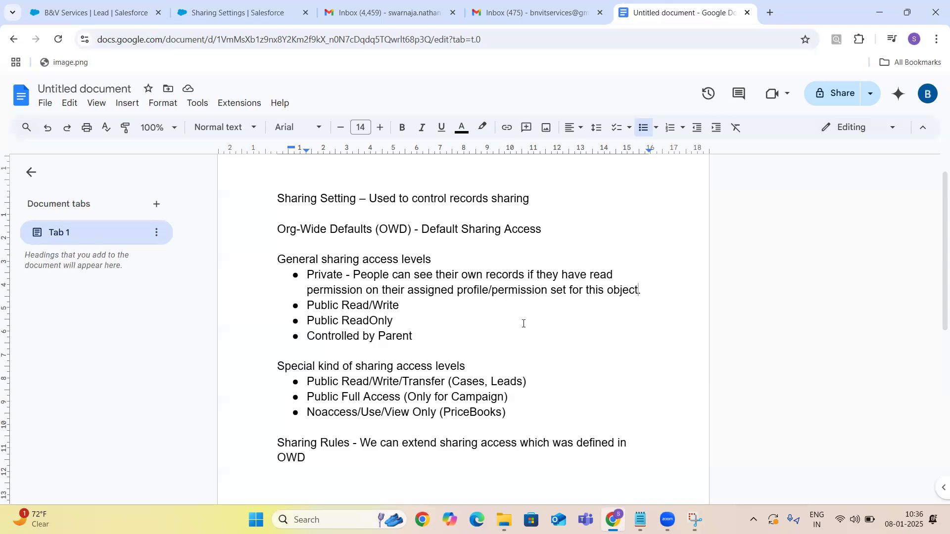
# Step: Add a dash after the Public Read/Write bullet and replace "see" with "read" in the Private description
pyautogui.click(405, 309)
pyautogui.write('-')
pyautogui.click(435, 276)
pyautogui.press('BackSpace')
pyautogui.press('BackSpace')
pyautogui.press('BackSpace')
pyautogui.write('read')
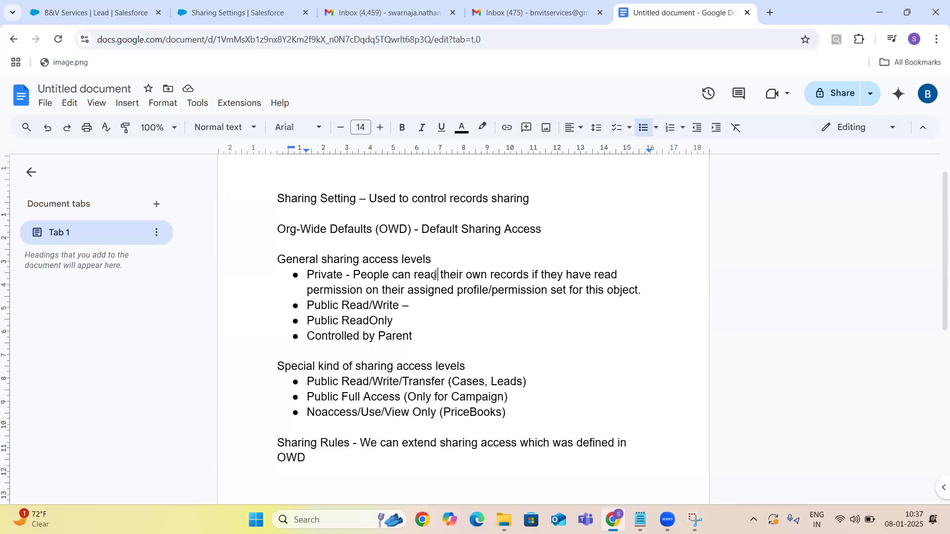
# Step: Write "People can read and edit all the records which are present in the object" after the Public Read/Write dash
pyautogui.click(420, 306)
pyautogui.write('People can read and edit ')
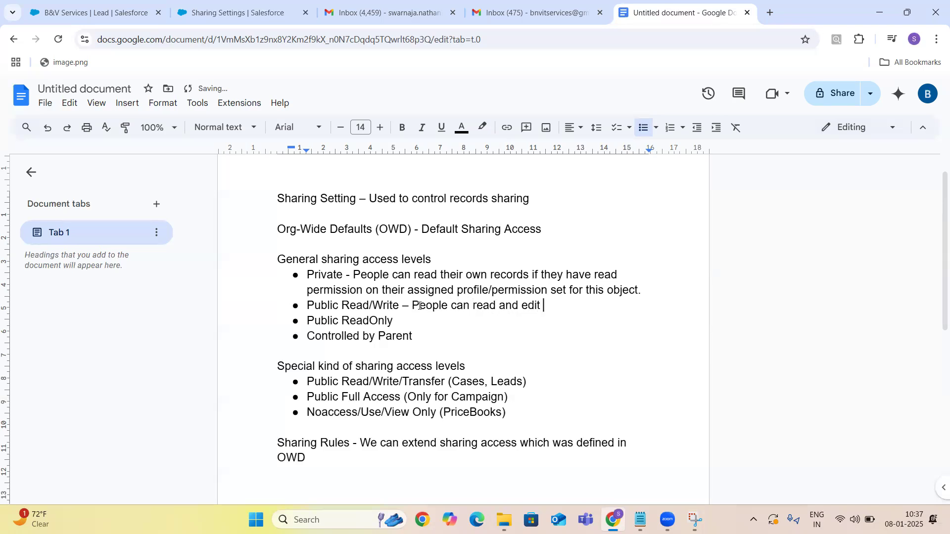
pyautogui.write('all the records which are ')
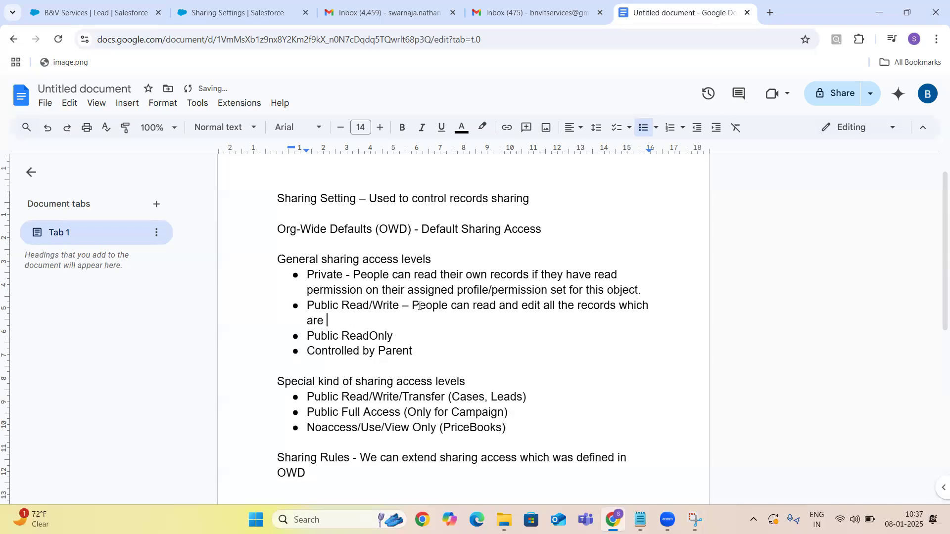
pyautogui.write('present in the object ')
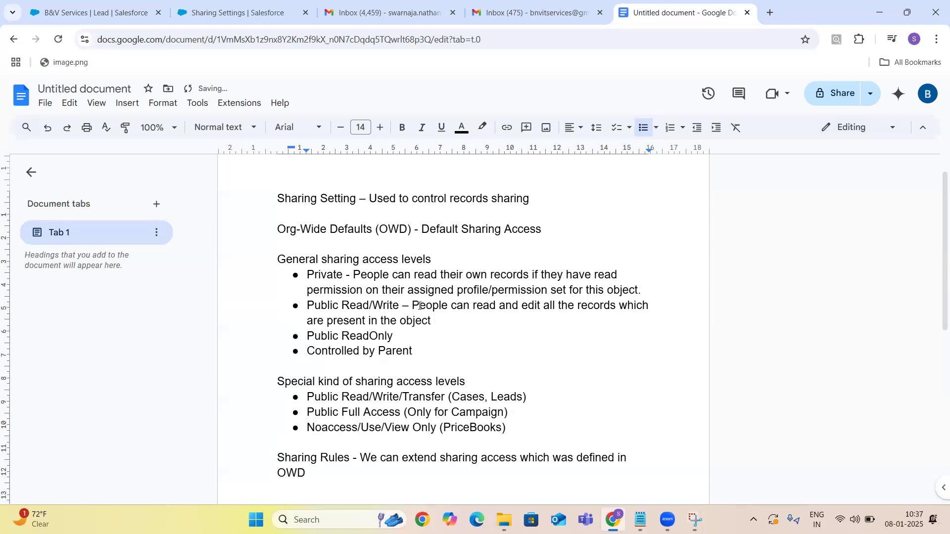
# Step: Continue the Public Read/Write description with "if they have read and edit permissions on their assigned profile/permission set for this object"
pyautogui.write('if they have read an')
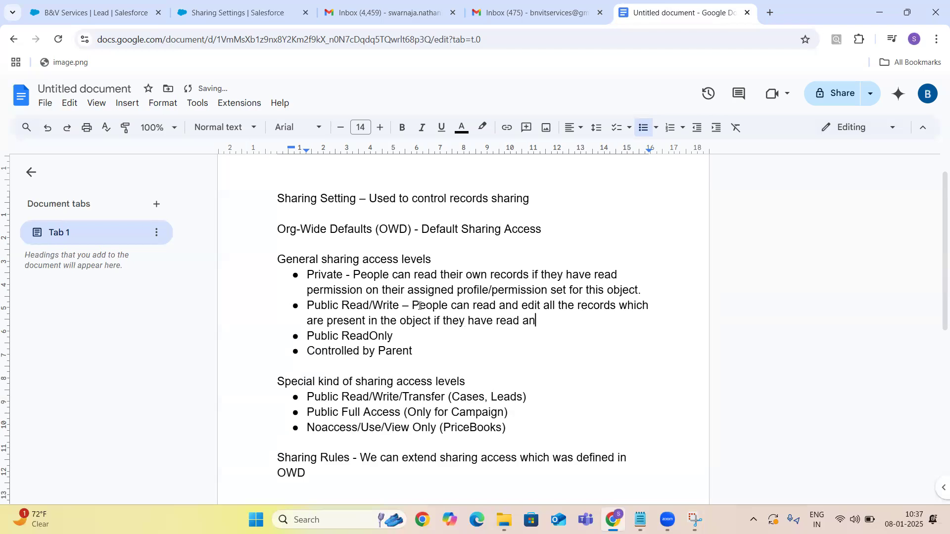
pyautogui.write('d edit permissi')
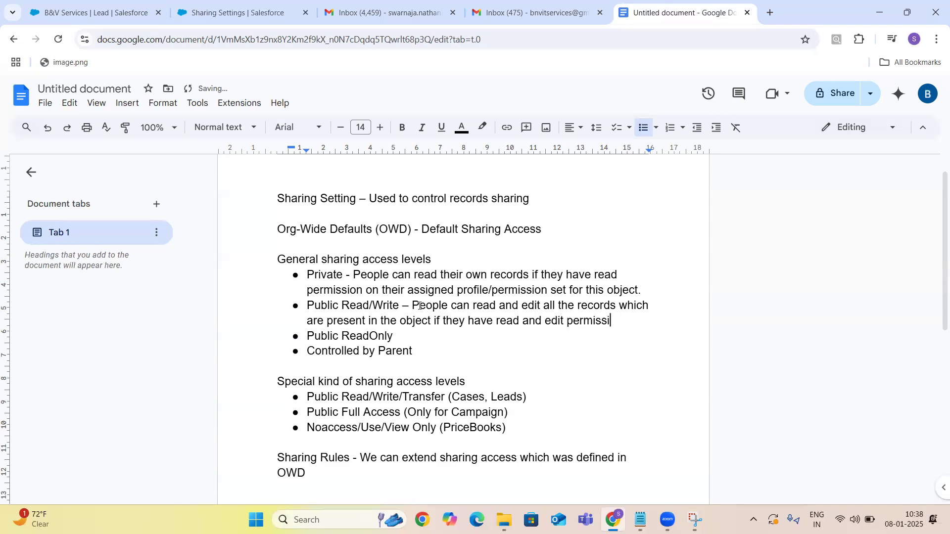
pyautogui.write('ons on their ')
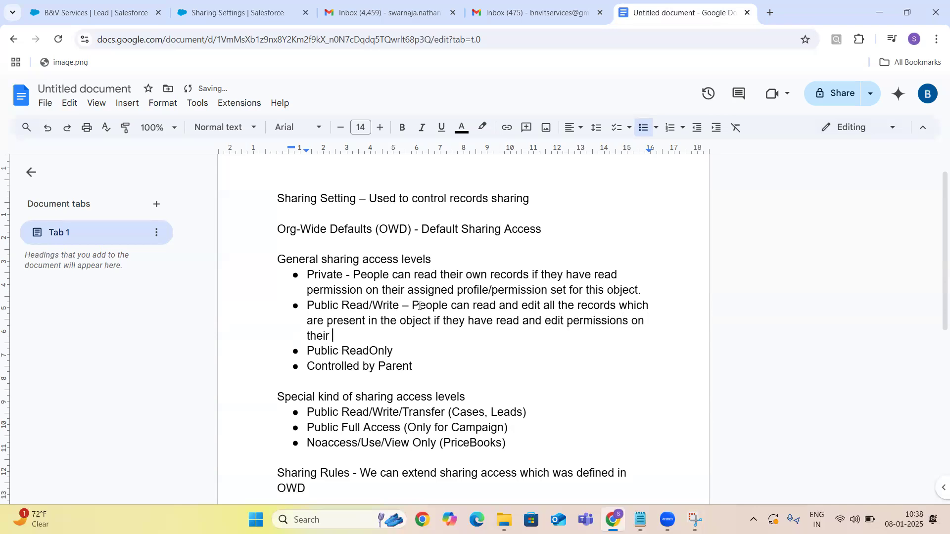
pyautogui.write('assigned profile/permis')
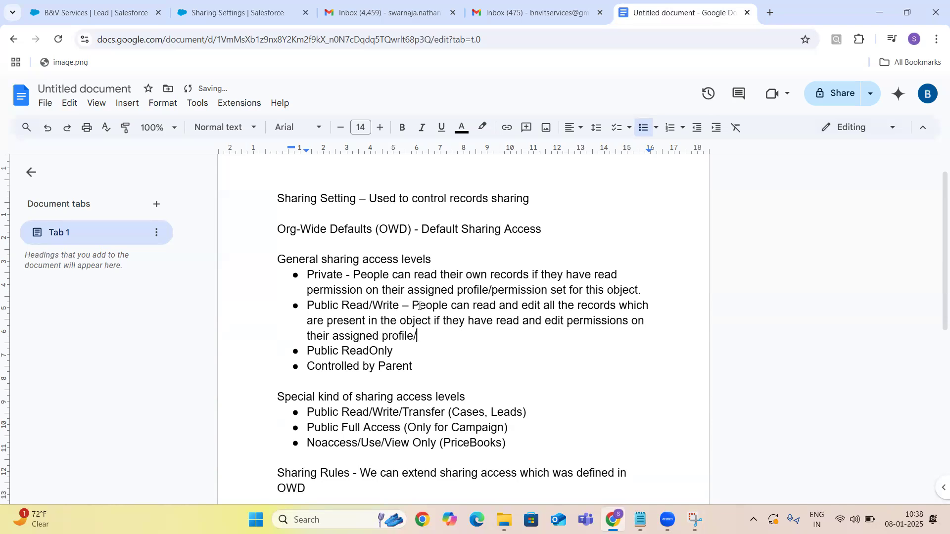
pyautogui.write('sion set for this object')
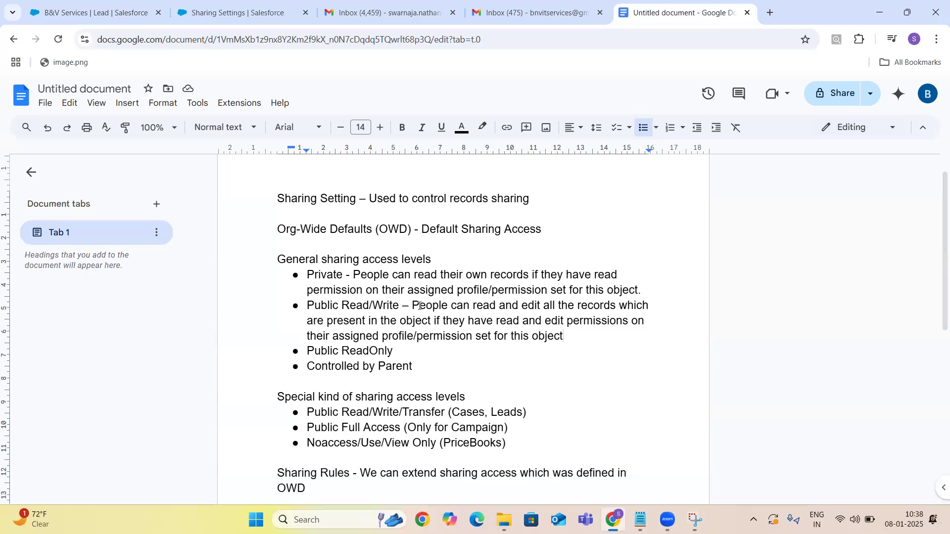
# Step: Insert "and edit" after both occurrences of "read" in the Private description
pyautogui.doubleClick(322, 277)
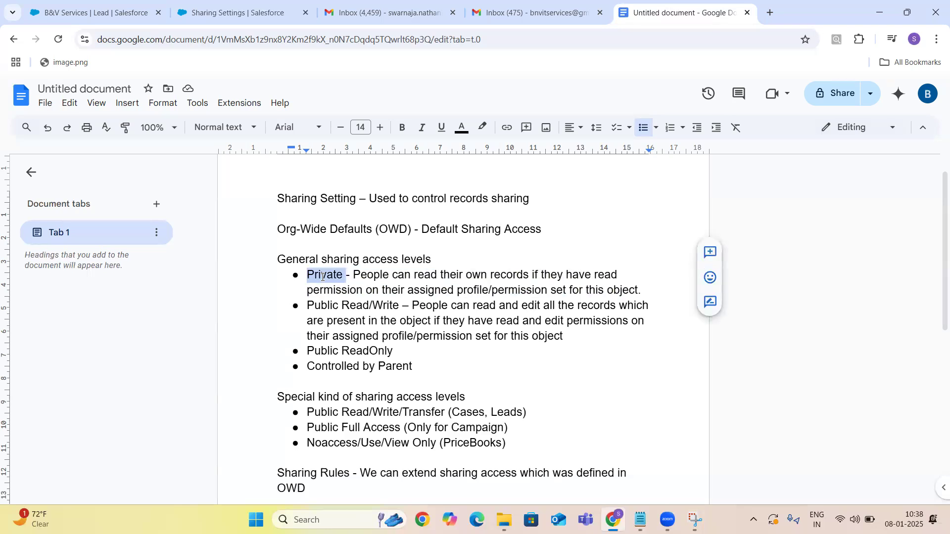
pyautogui.click(437, 276)
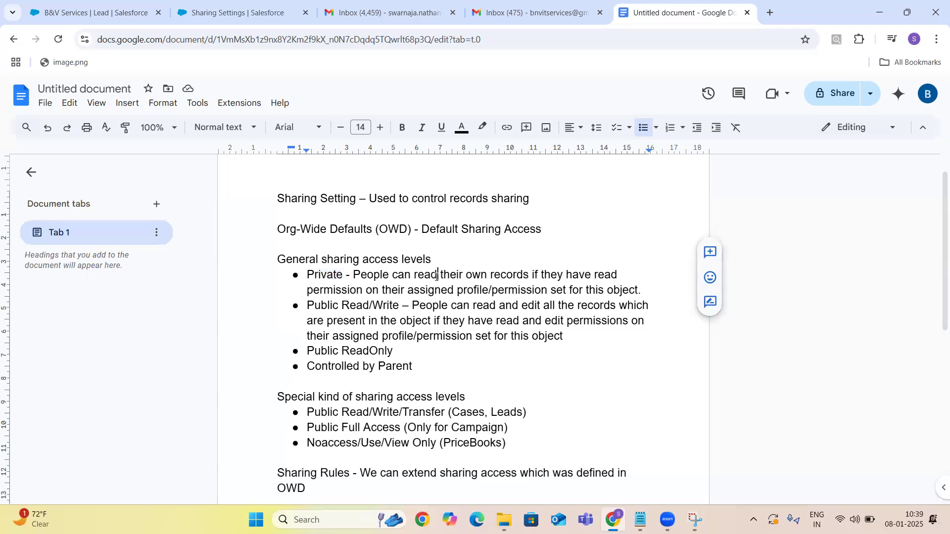
pyautogui.write('and ei')
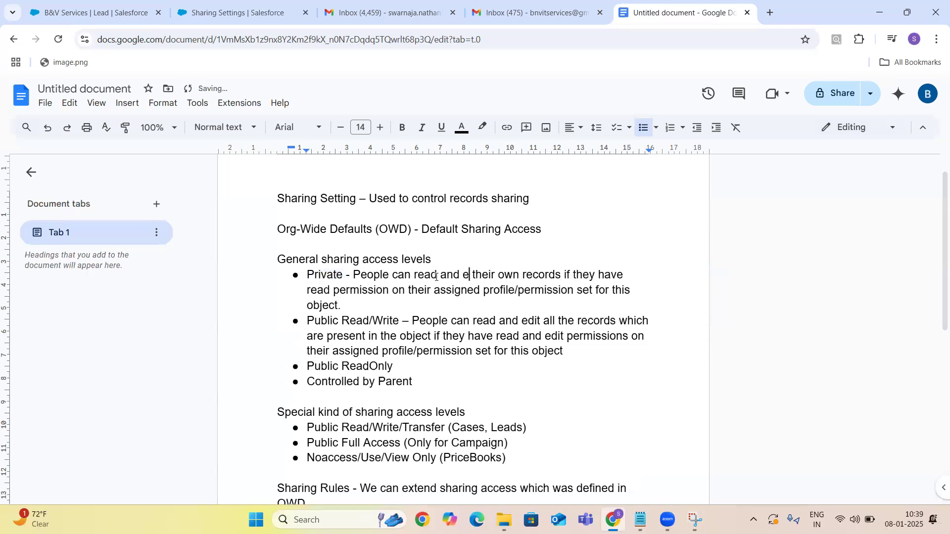
pyautogui.press('BackSpace')
pyautogui.write('dit')
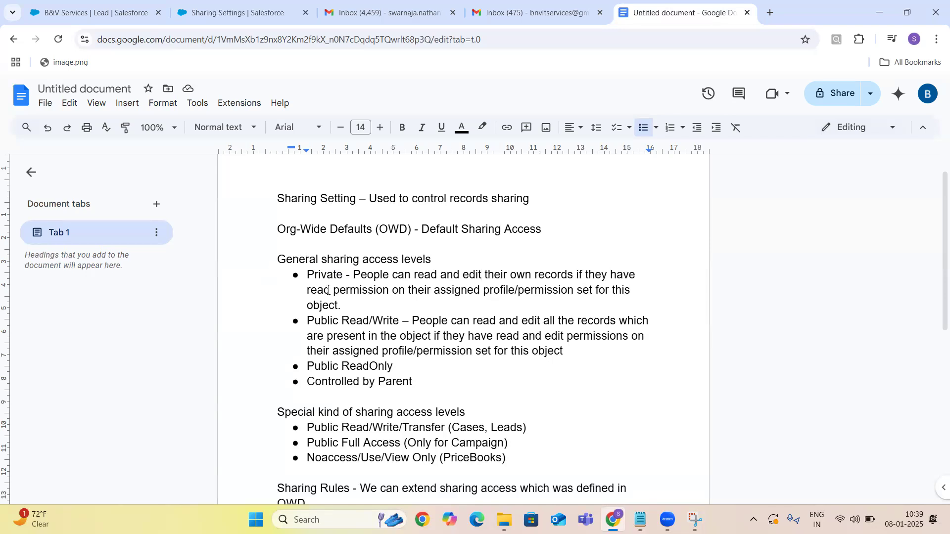
pyautogui.click(329, 290)
pyautogui.write('and edit')
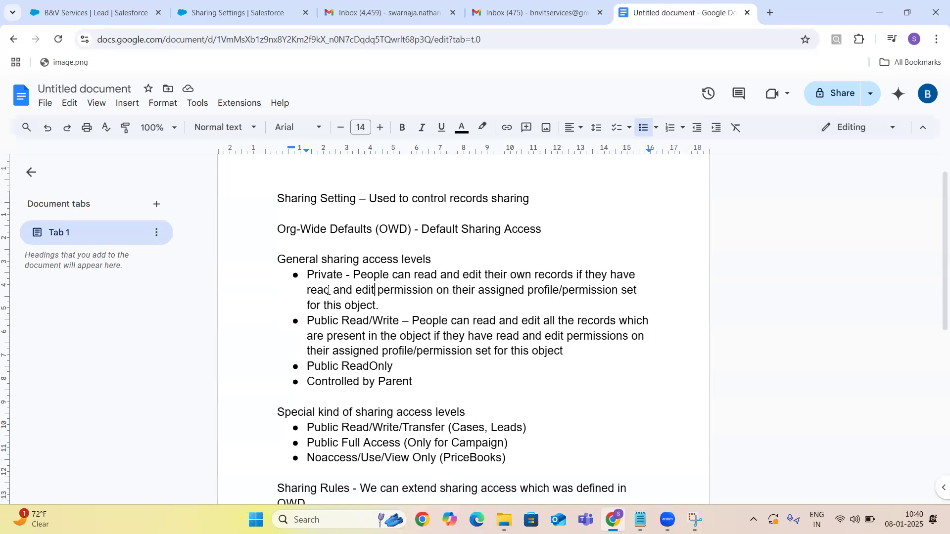
# Step: Add a dash after Public ReadOnly and copy the Public Read/Write description behind it
pyautogui.click(394, 369)
pyautogui.write('-')
pyautogui.click(416, 317)
pyautogui.moveTo(415, 316); pyautogui.dragTo(563, 354)
pyautogui.hotkey('ctrl', 'c')
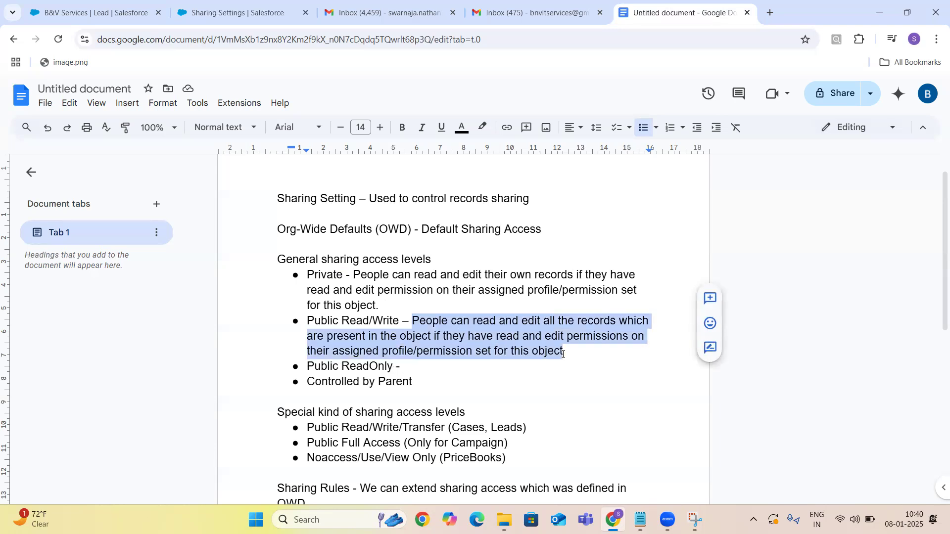
pyautogui.click(407, 370)
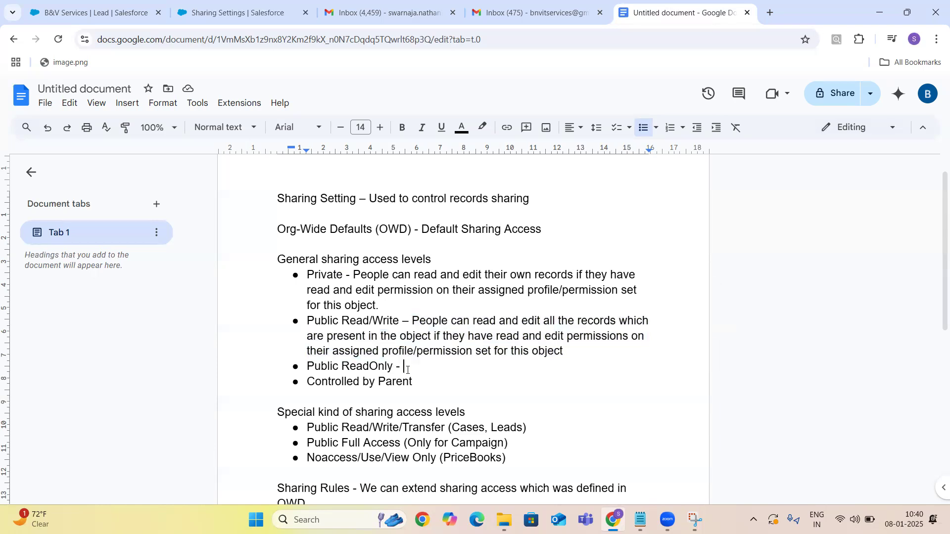
pyautogui.hotkey('ctrl', 'v')
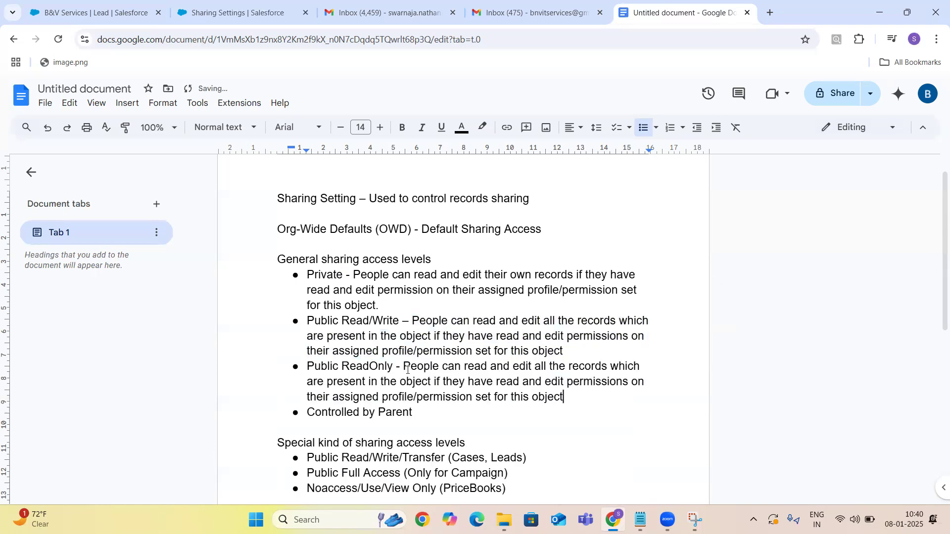
# Step: Change "can read and edit all the records" to "can only read all the records" in the Public ReadOnly description
pyautogui.click(536, 367)
pyautogui.press('BackSpace')
pyautogui.press('BackSpace')
pyautogui.press('BackSpace')
pyautogui.press('BackSpace')
pyautogui.press('BackSpace')
pyautogui.press('BackSpace')
pyautogui.press('BackSpace')
pyautogui.press('BackSpace')
pyautogui.press('BackSpace')
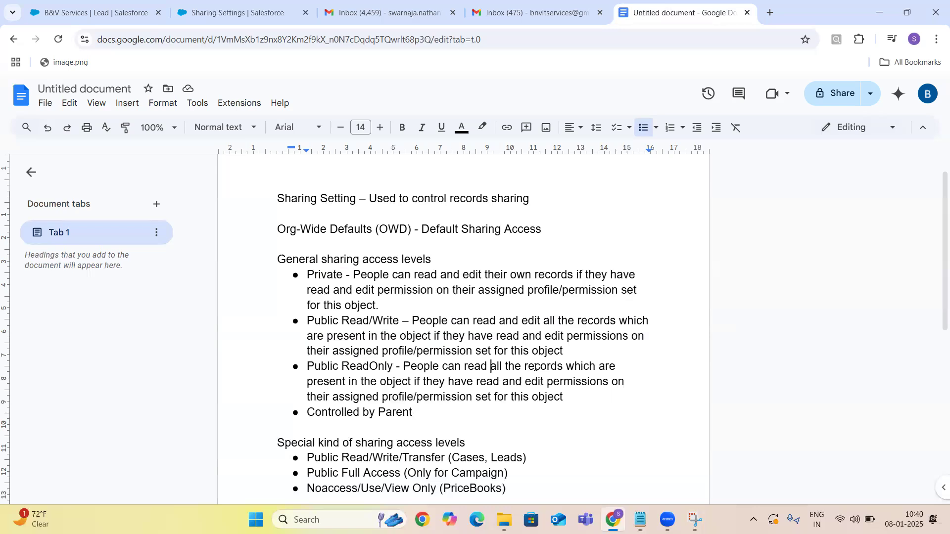
pyautogui.click(465, 367)
pyautogui.write('only')
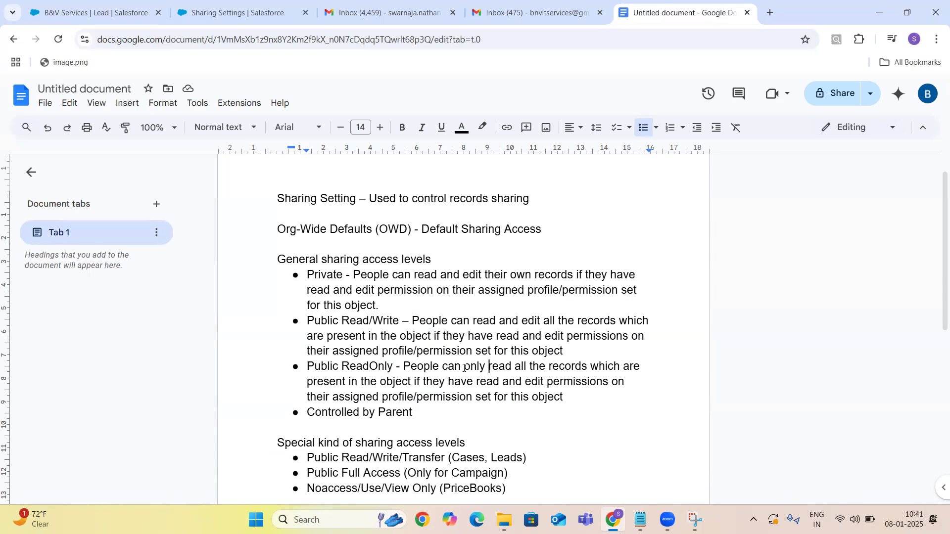
# Step: Begin the Public ReadOnly description with "You can edit you own records but other" and make the following "People" lowercase
pyautogui.click(404, 367)
pyautogui.write('You can edi')
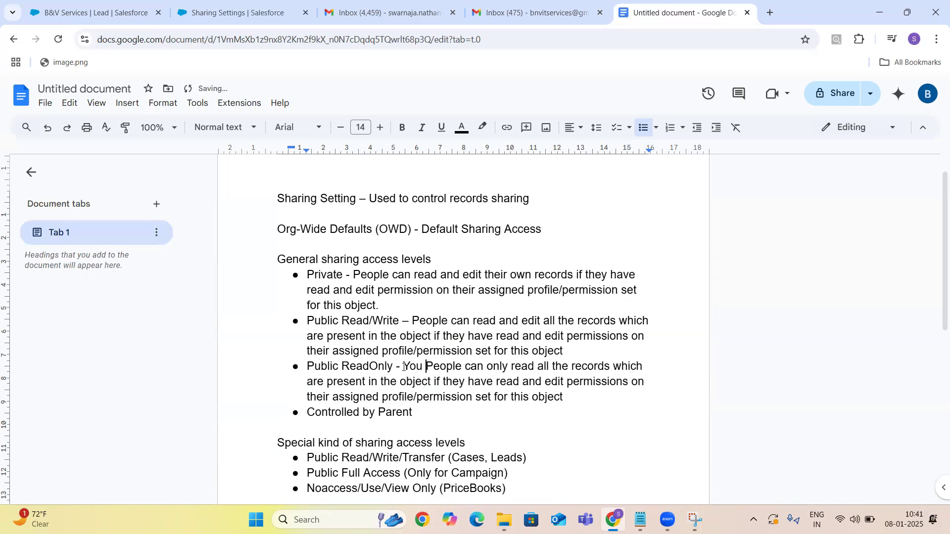
pyautogui.write('you o')
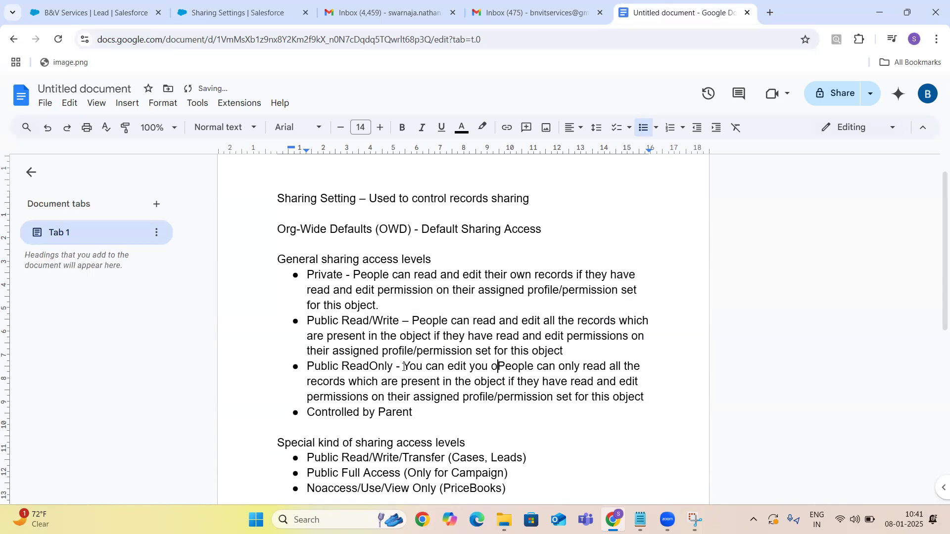
pyautogui.write('wn you')
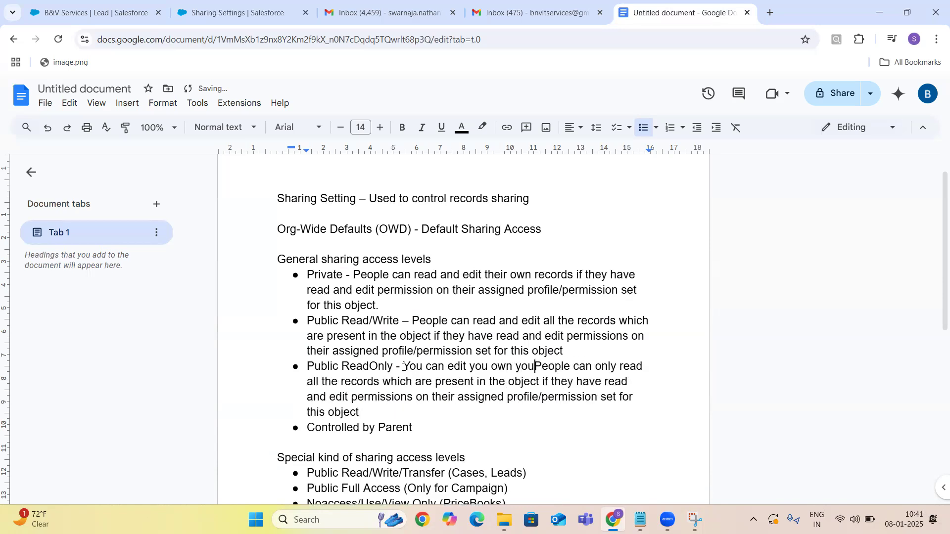
pyautogui.press('BackSpace')
pyautogui.press('BackSpace')
pyautogui.press('BackSpace')
pyautogui.write('records')
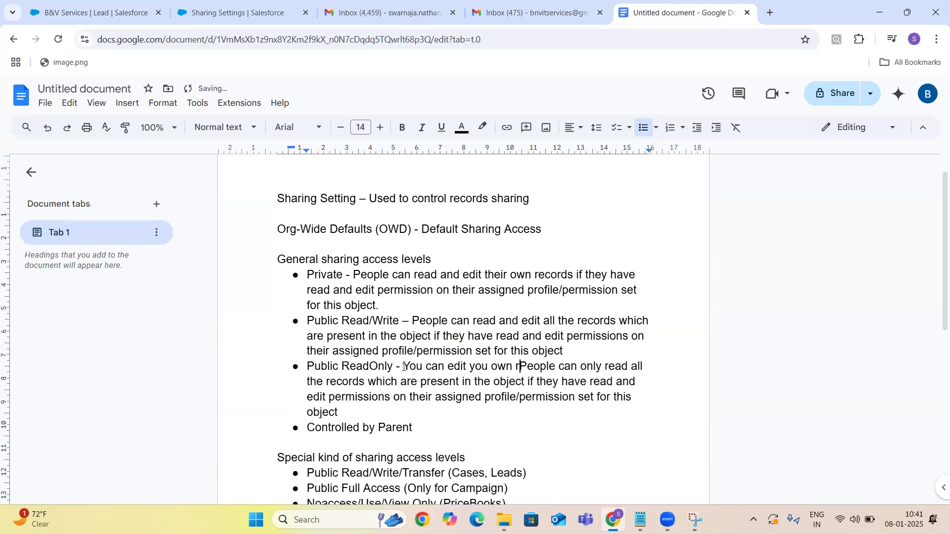
pyautogui.write(' but other')
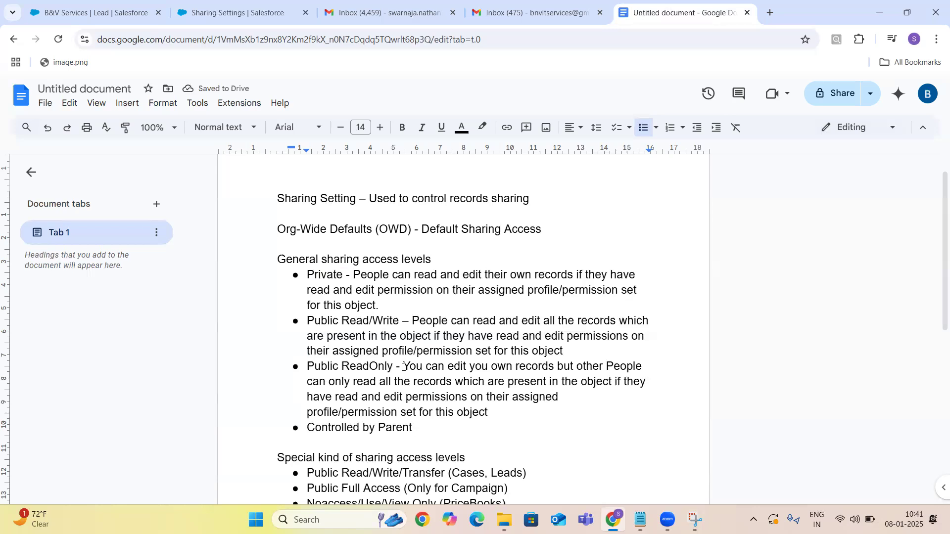
pyautogui.press('Delete')
pyautogui.write('p')
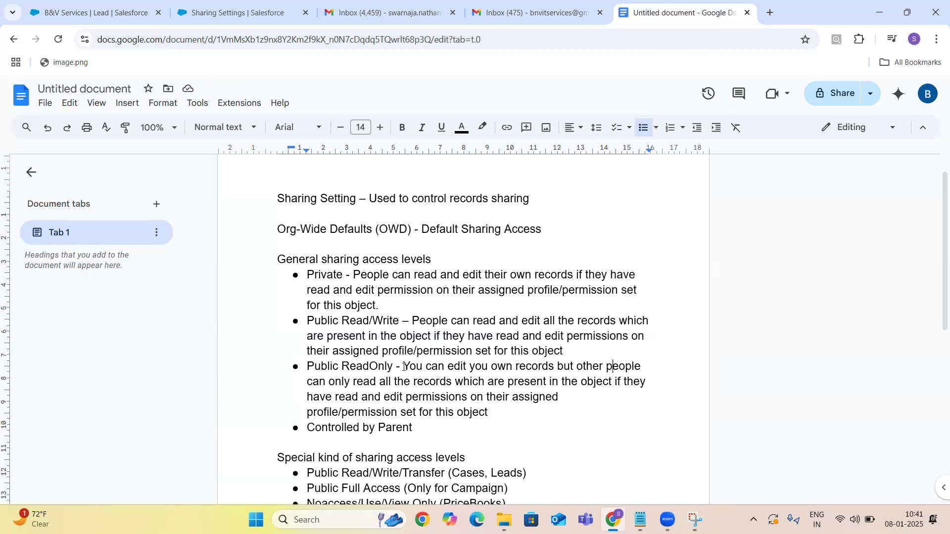
pyautogui.doubleClick(391, 398)
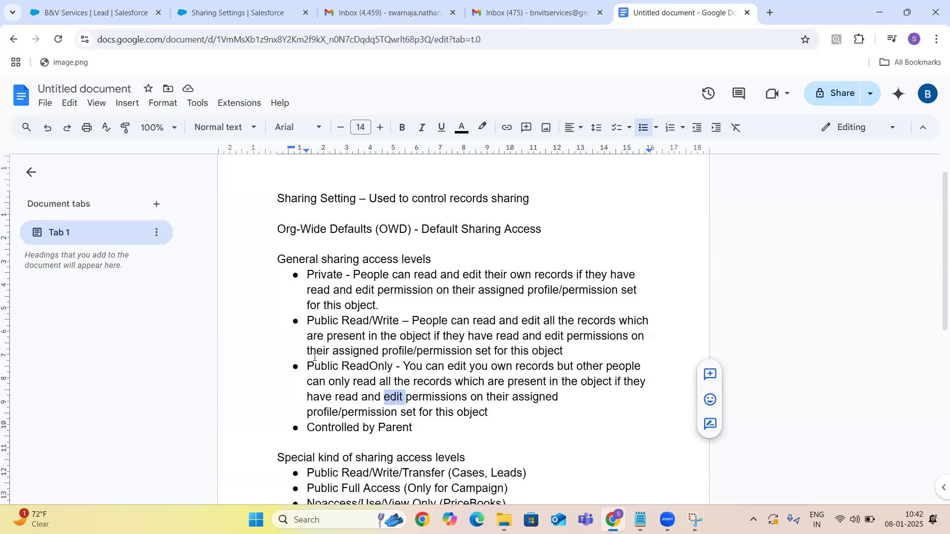
pyautogui.moveTo(308, 366); pyautogui.dragTo(390, 368)
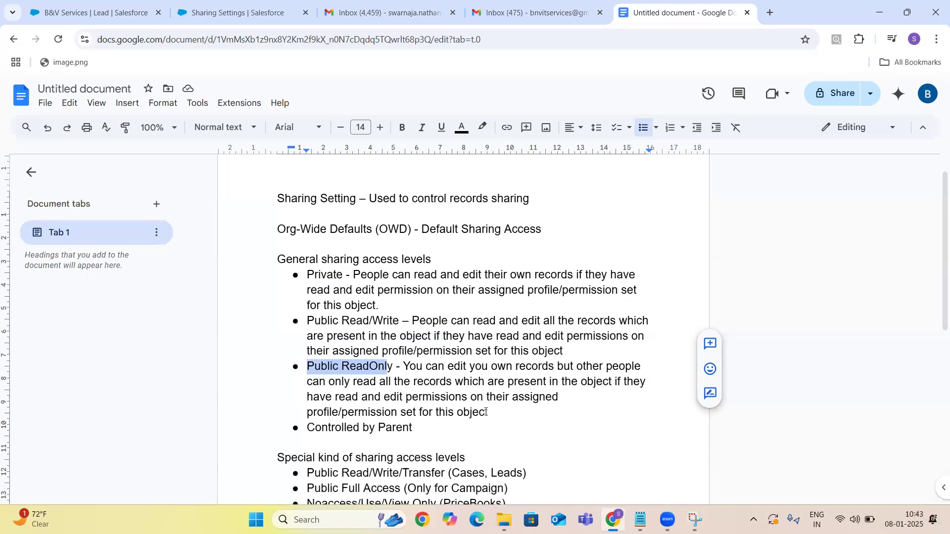
# Step: Move the Public ReadOnly bullet with its description between Private and Public Read/Write, removing the leftover empty bullet
pyautogui.moveTo(499, 409); pyautogui.dragTo(280, 364)
pyautogui.hotkey('ctrl', 'c')
pyautogui.press('BackSpace')
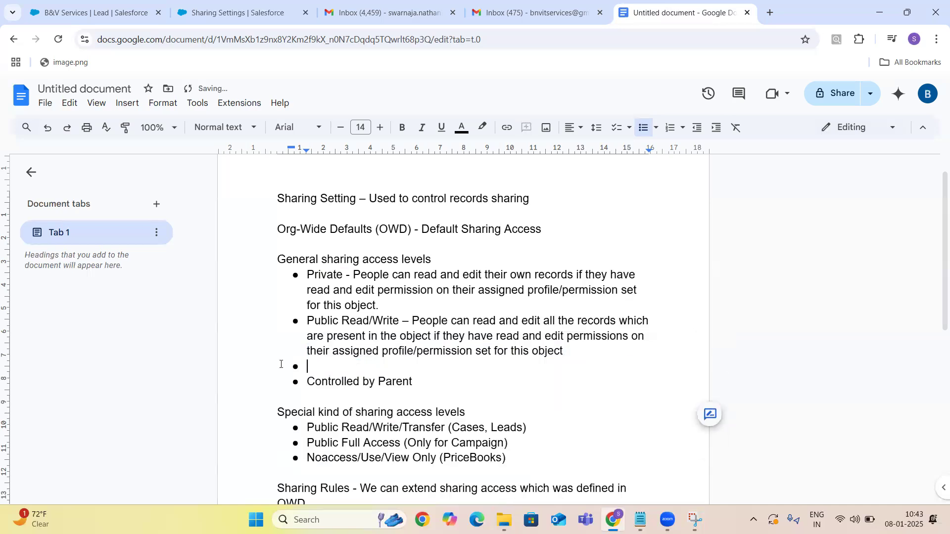
pyautogui.click(402, 307)
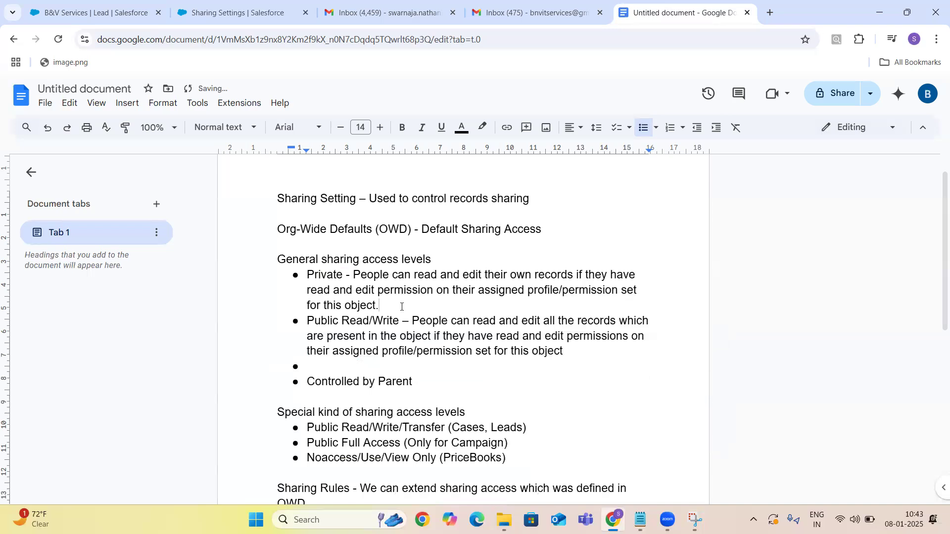
pyautogui.press('Return')
pyautogui.hotkey('ctrl', 'v')
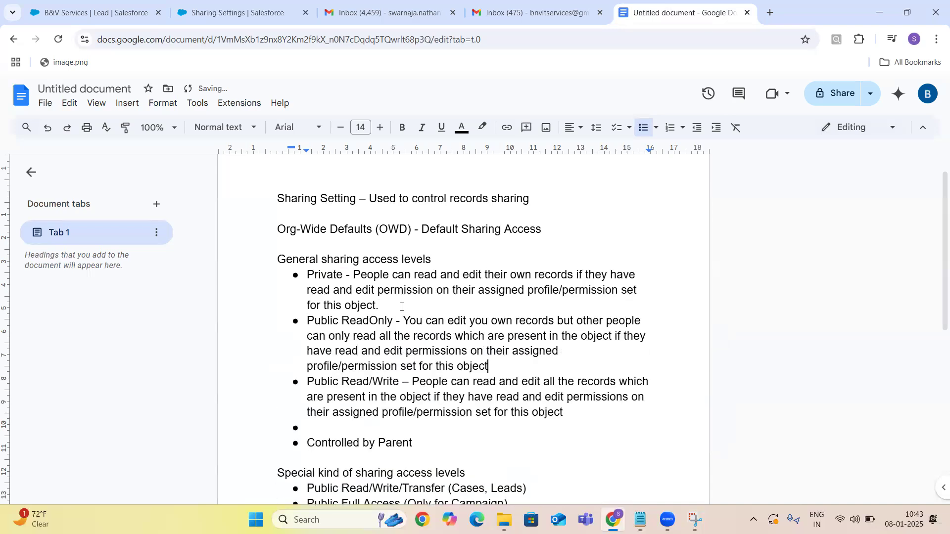
pyautogui.click(316, 426)
pyautogui.press('BackSpace')
pyautogui.press('BackSpace')
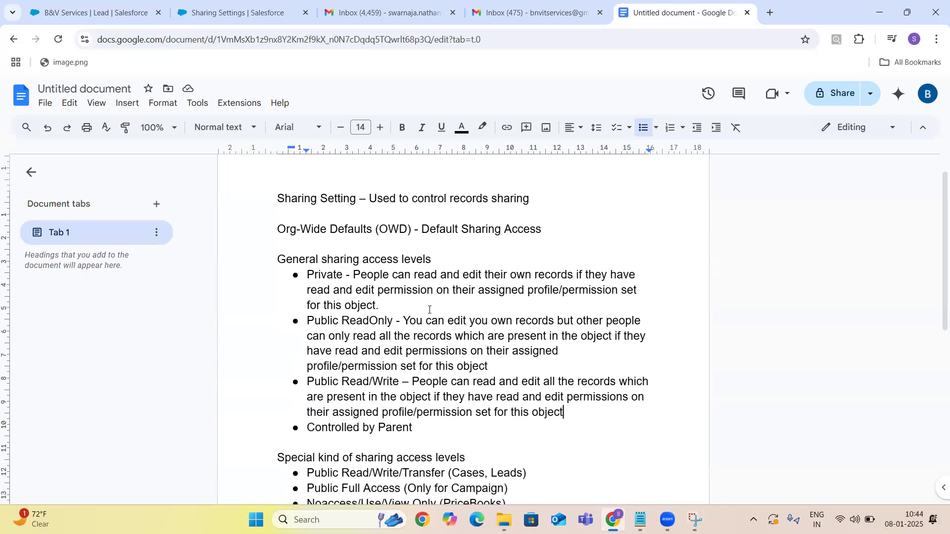
# Step: Insert "read and" before "edit" in the Public ReadOnly description and correct "you own records" to "your own records"
pyautogui.click(448, 322)
pyautogui.write('read and')
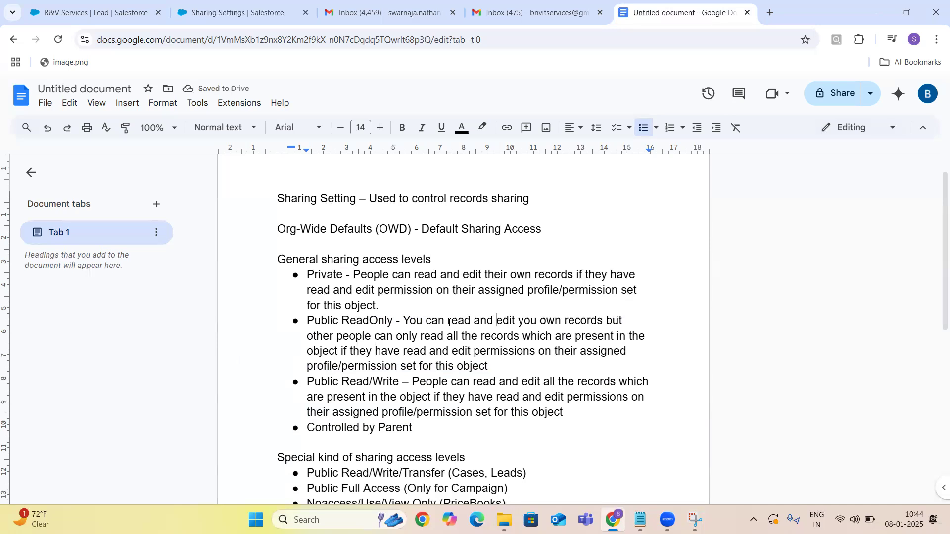
pyautogui.click(538, 322)
pyautogui.write('r')
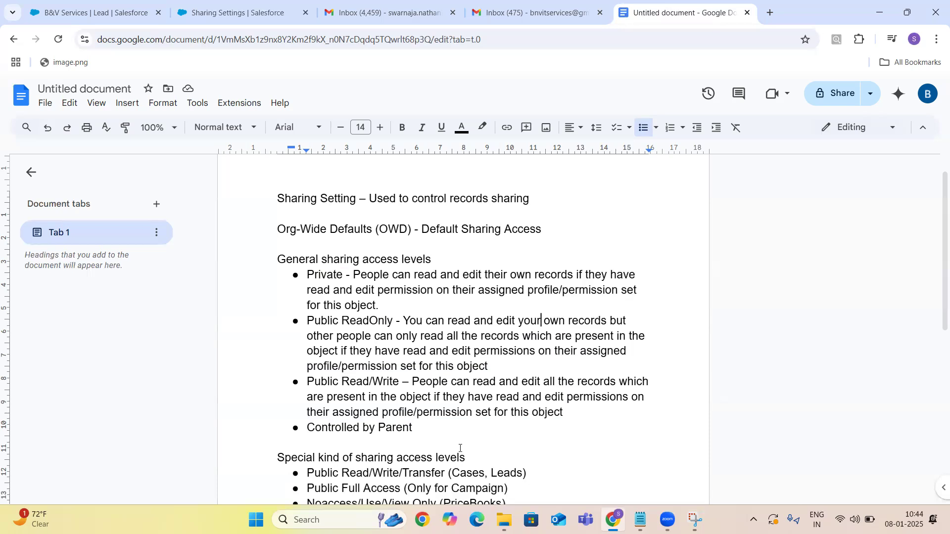
# Step: Add a dash after "Controlled by Parent" in the general sharing access levels list and highlight that level's name
pyautogui.click(414, 428)
pyautogui.moveTo(307, 428); pyautogui.dragTo(415, 432)
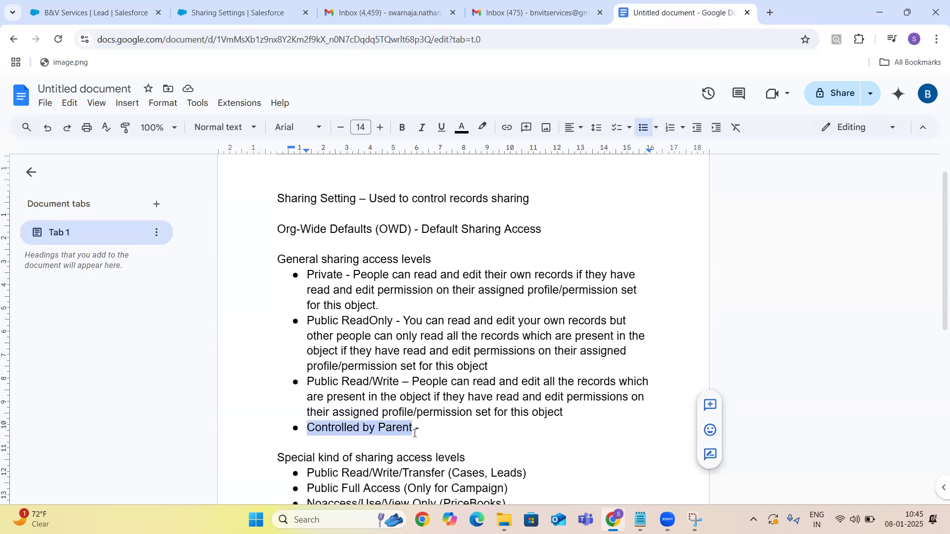
# Step: Switch to Salesforce Sharing Settings and examine the Controlled by Parent default internal access of Contact and the Policy object
pyautogui.click(213, 13)
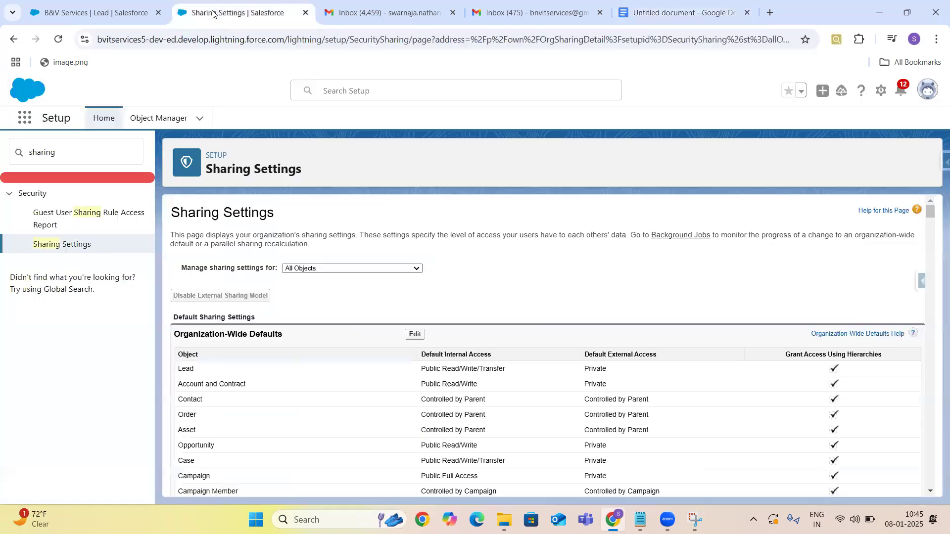
pyautogui.doubleClick(189, 399)
pyautogui.moveTo(931, 212); pyautogui.dragTo(935, 279)
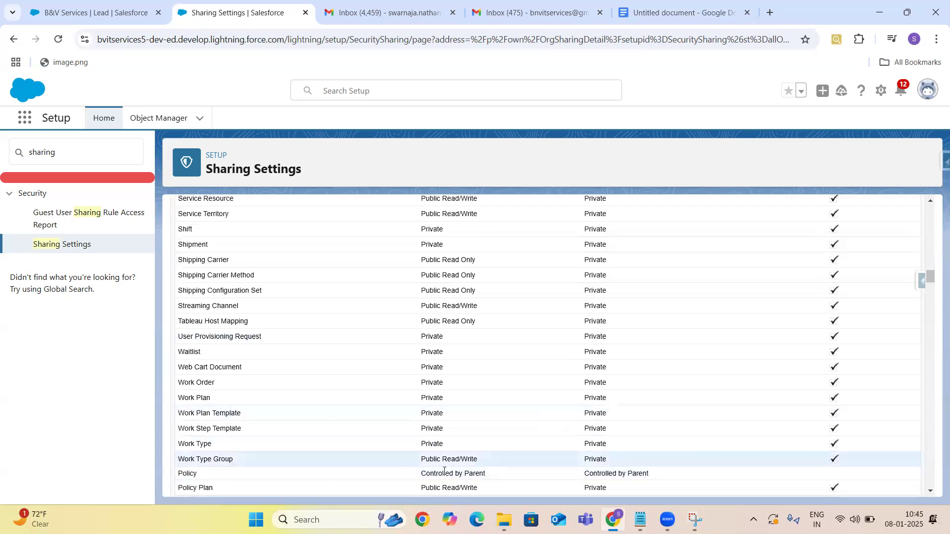
pyautogui.moveTo(420, 474); pyautogui.dragTo(493, 472)
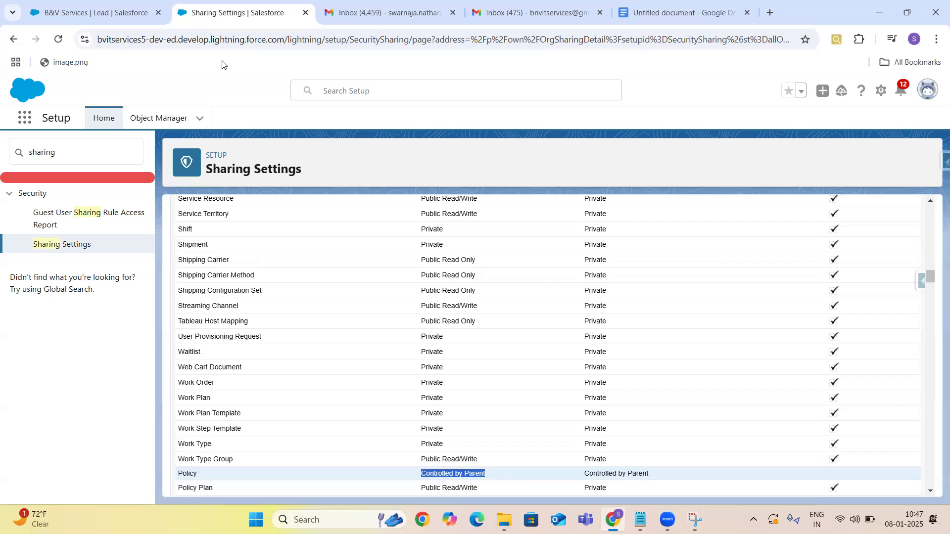
# Step: Duplicate the browser tab holding the B&V Services lead record and open Salesforce Setup from the copy
pyautogui.click(96, 15)
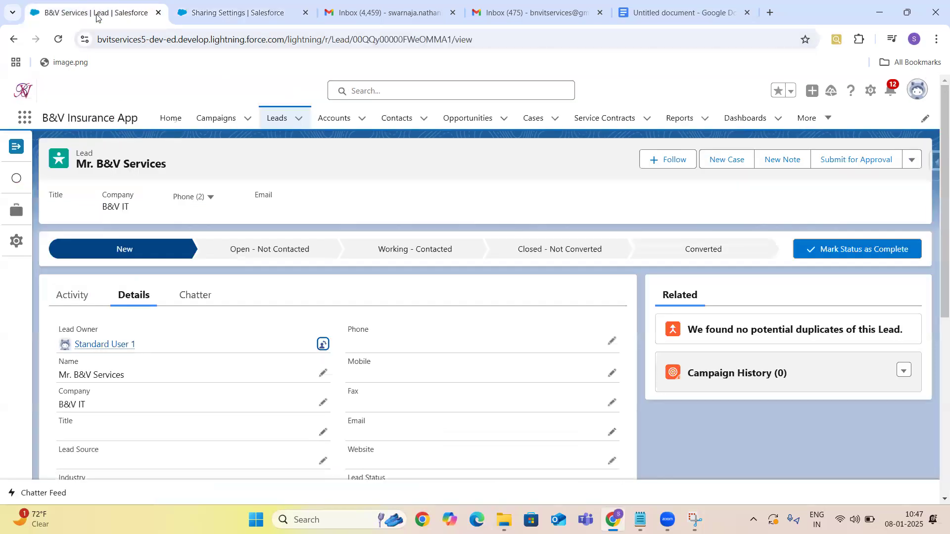
pyautogui.rightClick(96, 17)
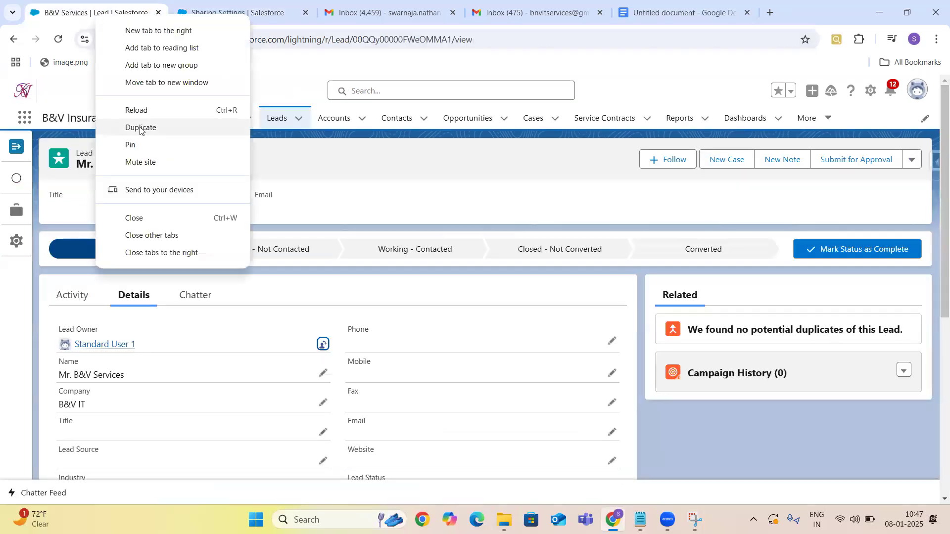
pyautogui.press('Escape')
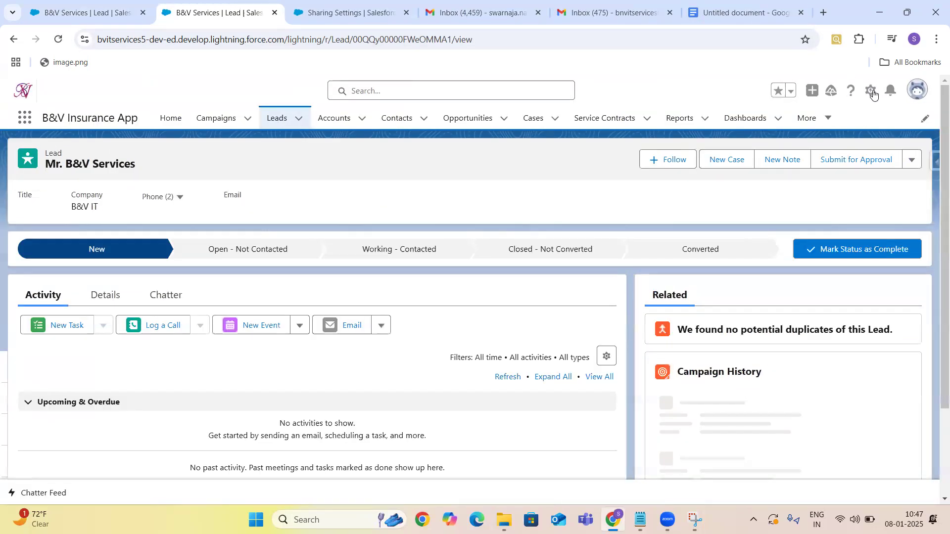
pyautogui.click(871, 92)
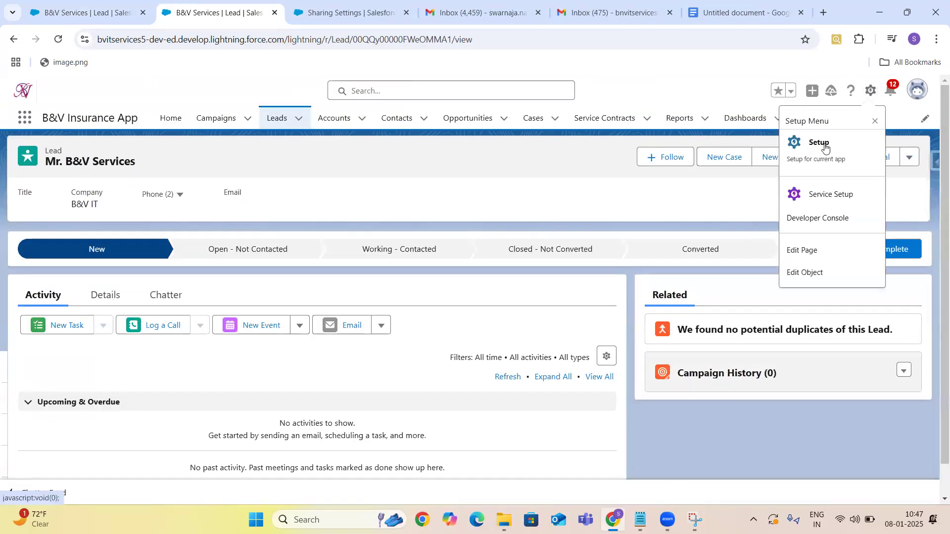
pyautogui.click(820, 144)
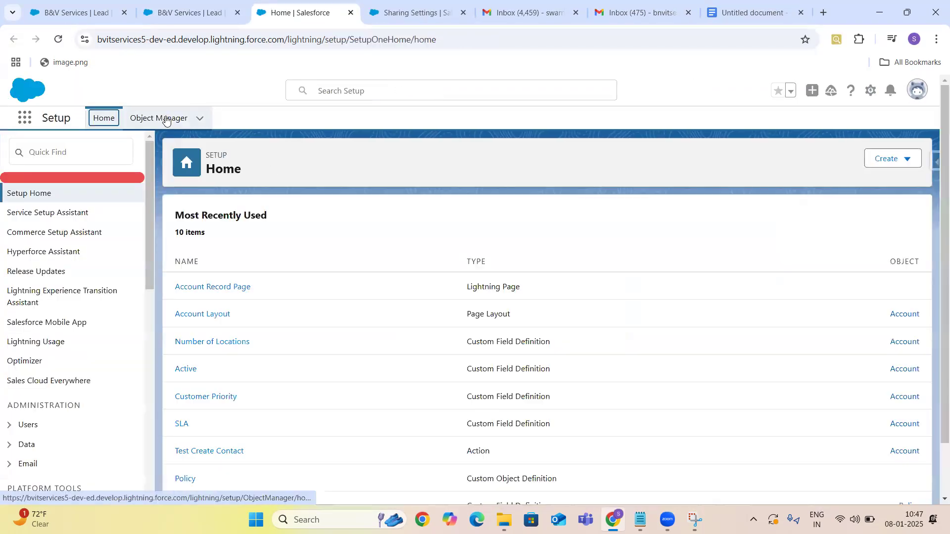
# Step: Find the Policy object in Object Manager with "poli" and examine its Account master-detail field under Fields & Relationships
pyautogui.click(166, 119)
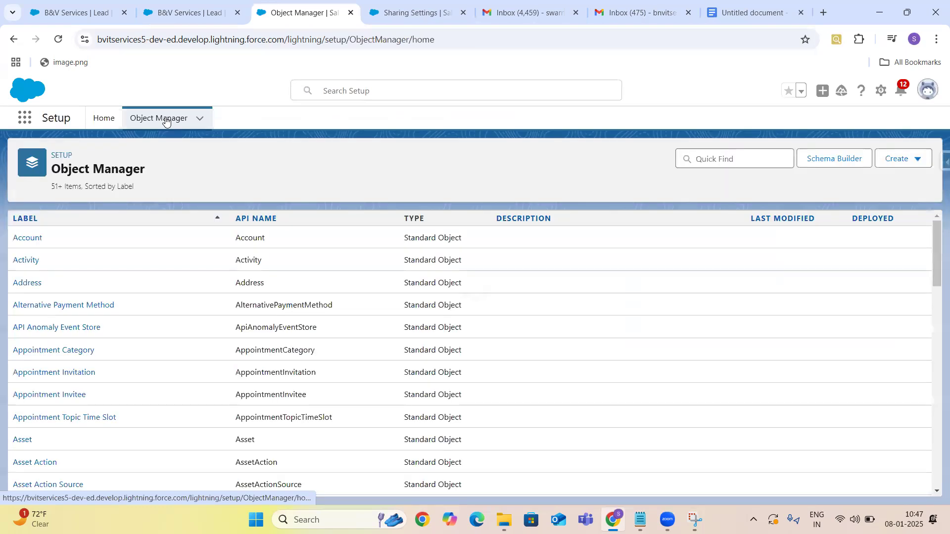
pyautogui.click(757, 156)
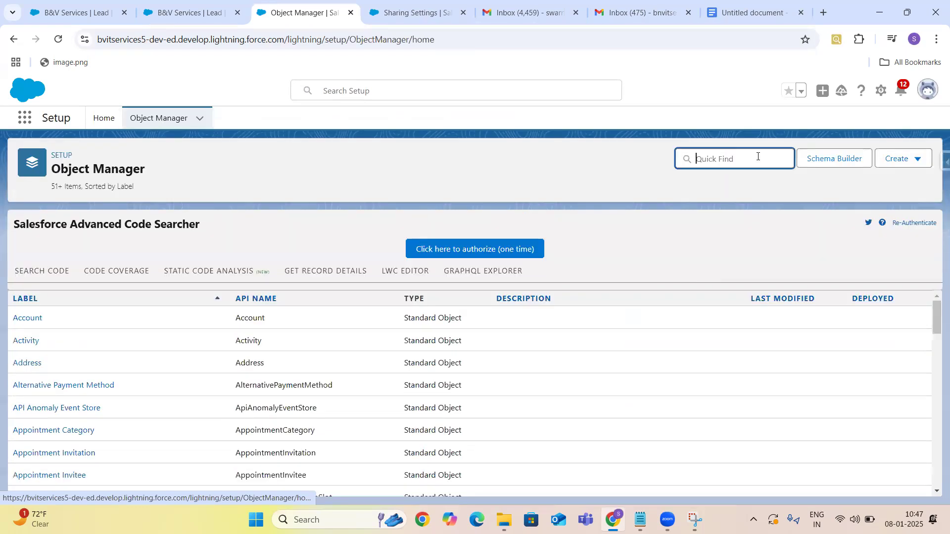
pyautogui.write('poliu')
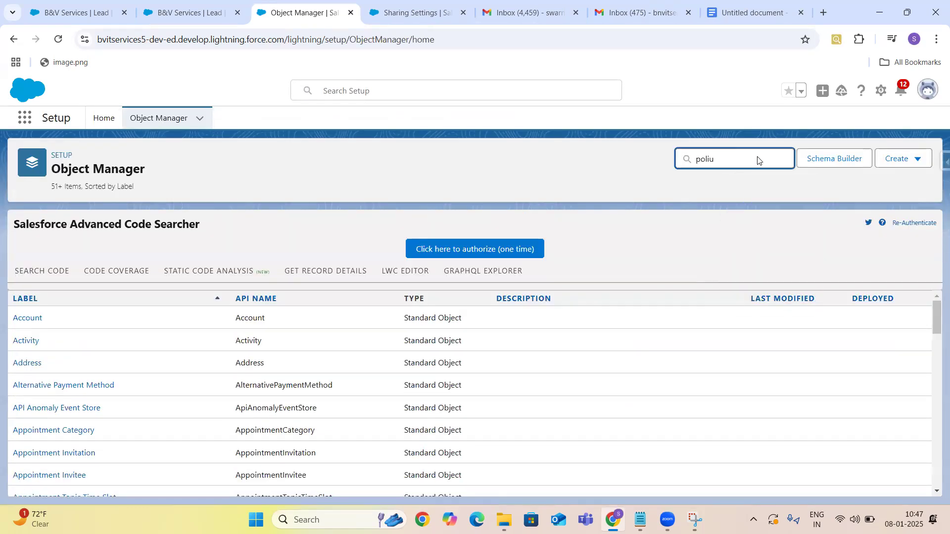
pyautogui.press('BackSpace')
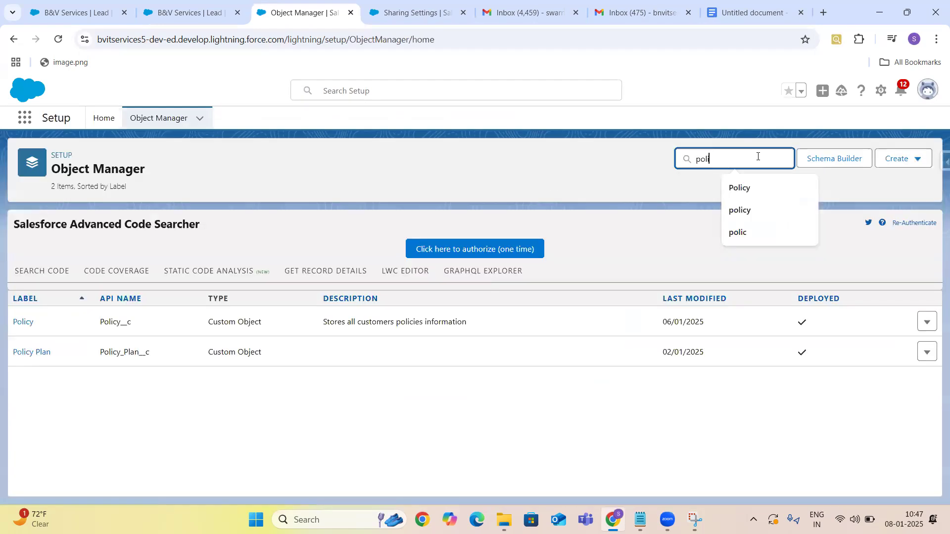
pyautogui.click(17, 323)
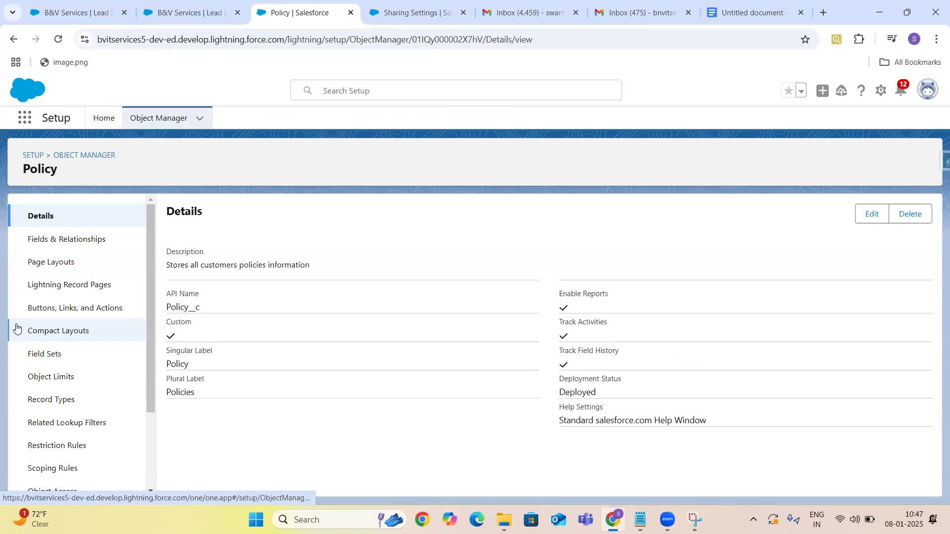
pyautogui.click(69, 241)
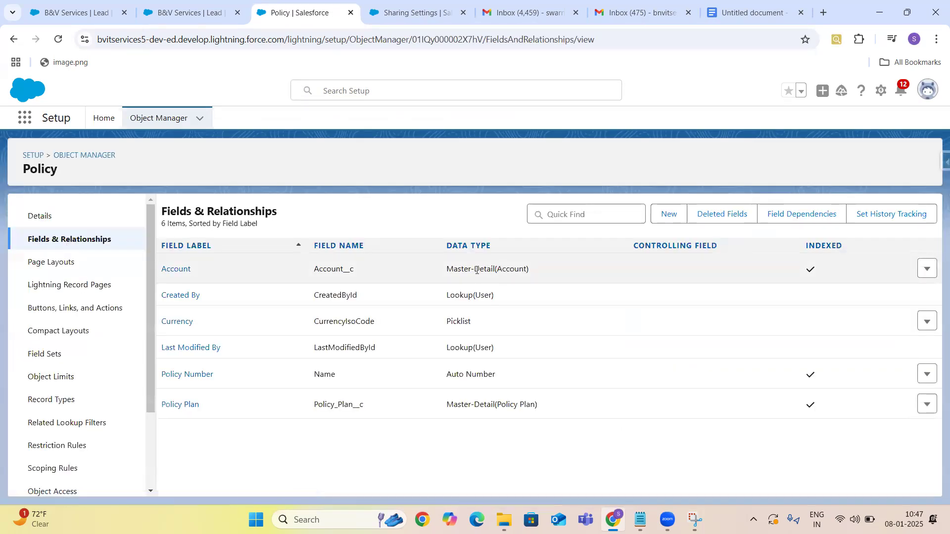
pyautogui.doubleClick(513, 269)
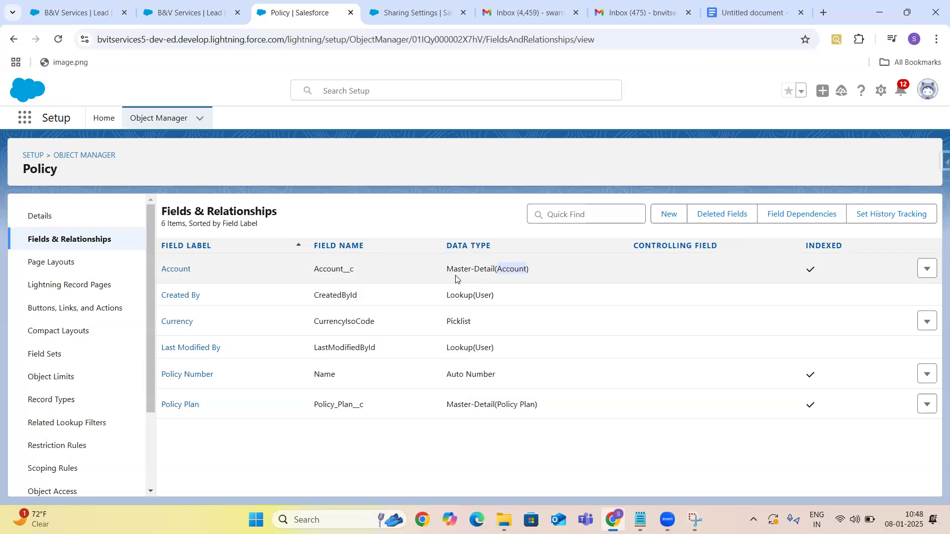
# Step: Return to Sharing Settings, open the organization-wide defaults for editing and search the page for "Policy"
pyautogui.click(401, 15)
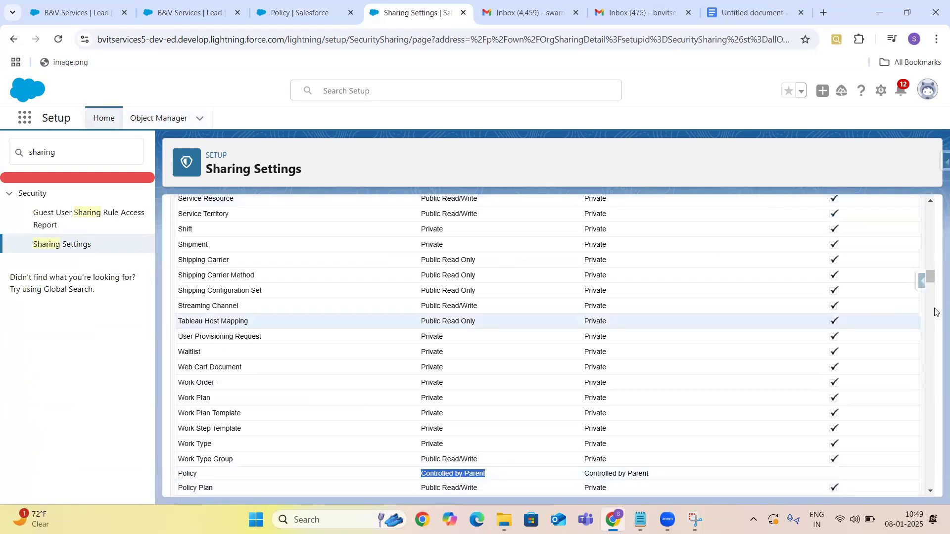
pyautogui.moveTo(930, 279); pyautogui.dragTo(932, 160)
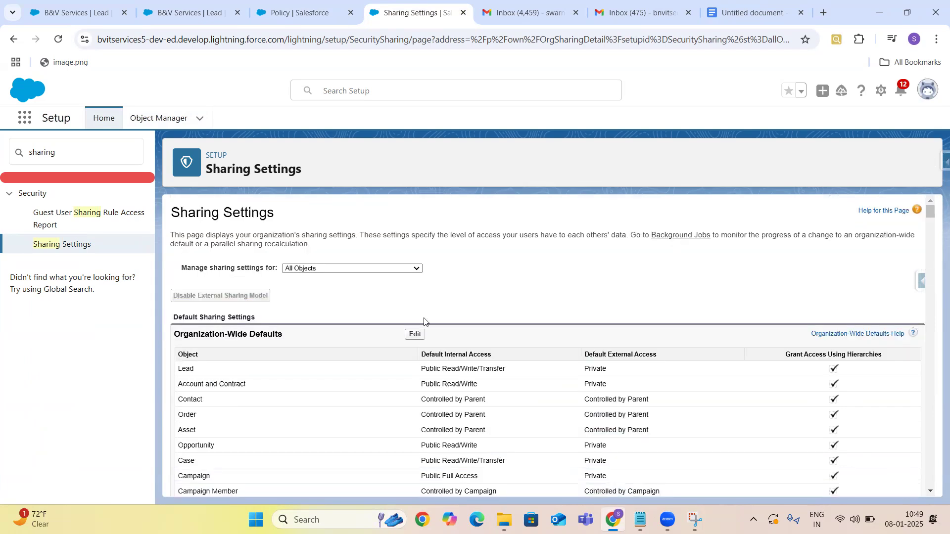
pyautogui.click(413, 334)
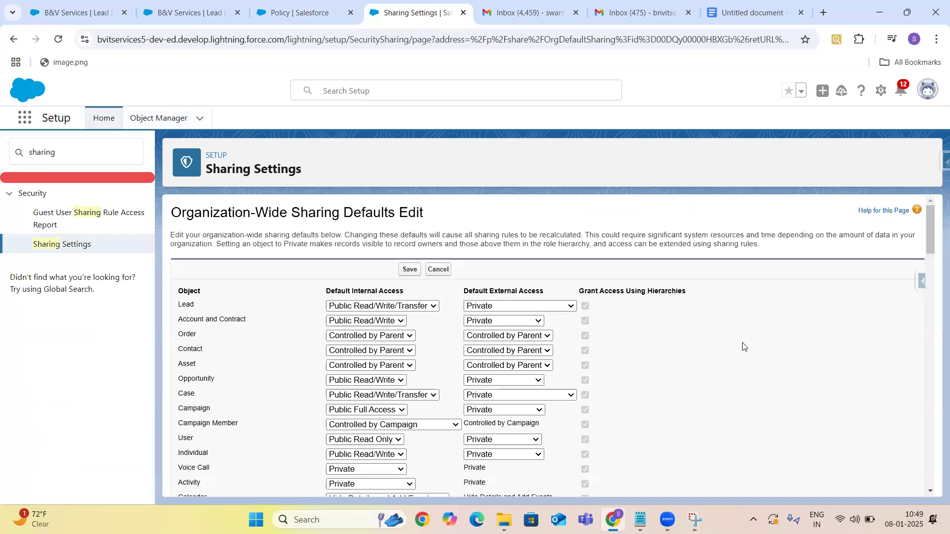
pyautogui.hotkey('ctrl', 'f')
pyautogui.write('Pol')
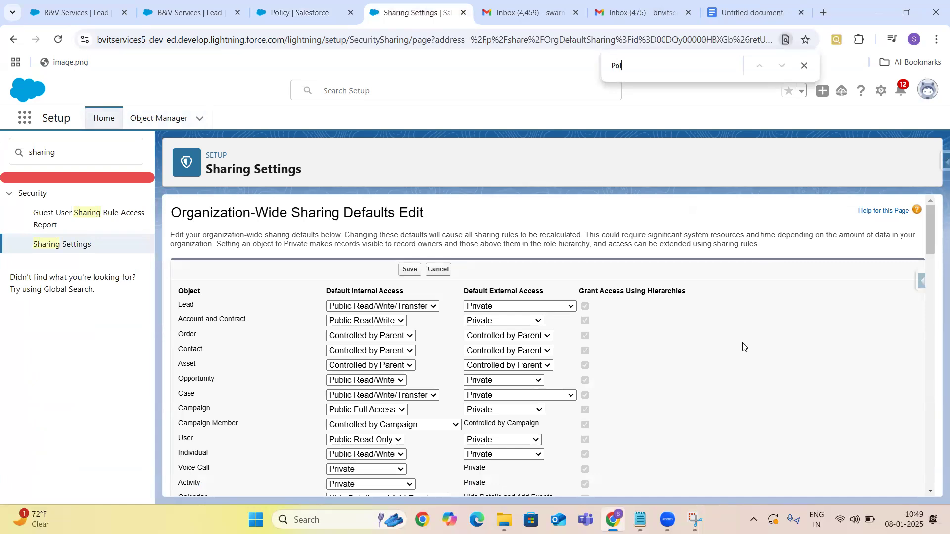
pyautogui.write('icy')
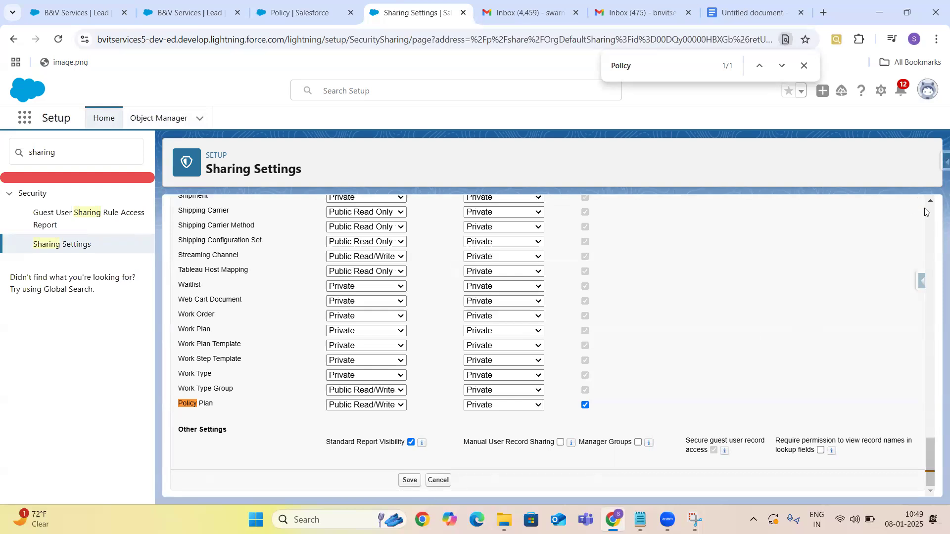
# Step: Set the default internal access for Account and Contract to Public Read Only
pyautogui.moveTo(930, 204); pyautogui.dragTo(930, 206)
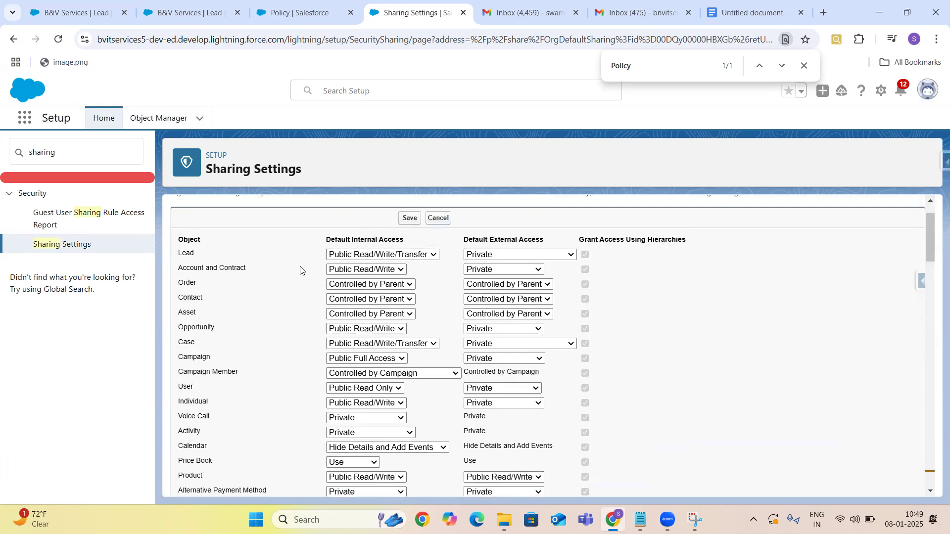
pyautogui.click(345, 271)
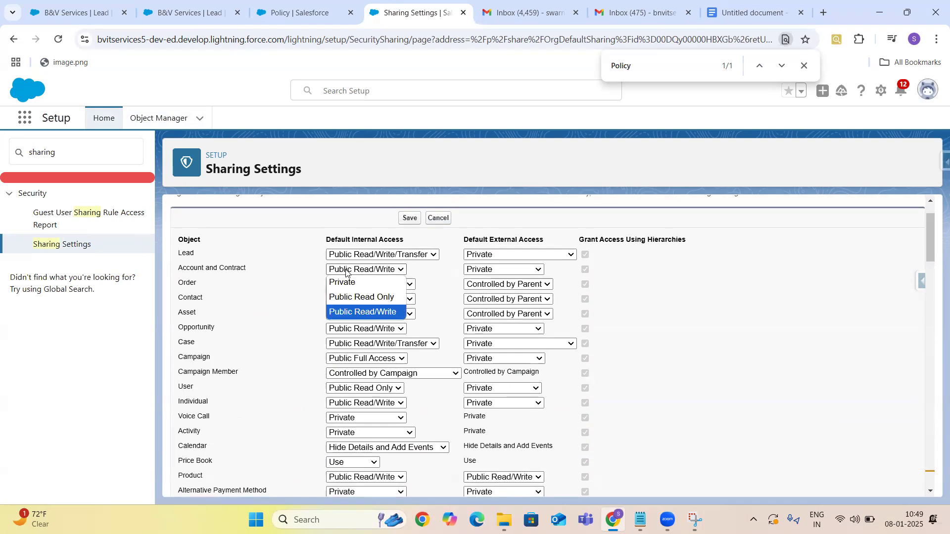
pyautogui.click(363, 298)
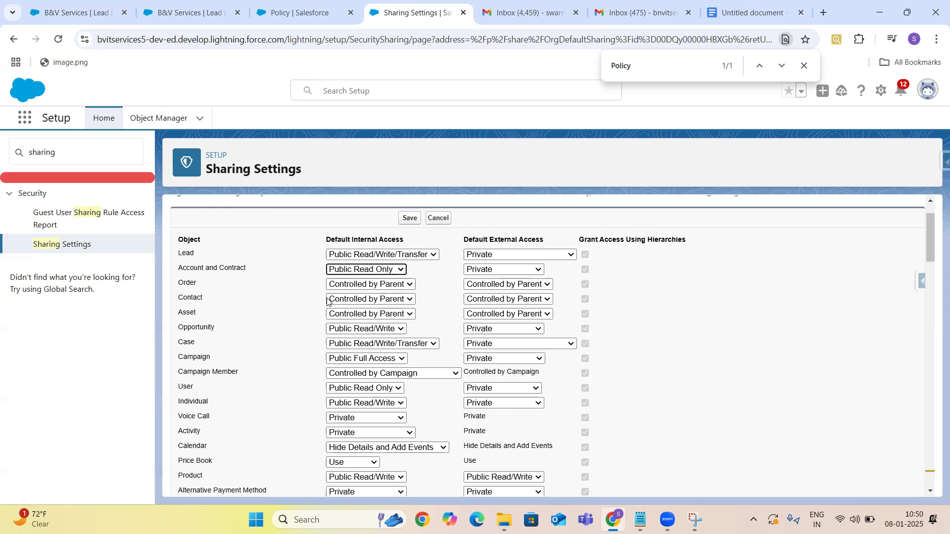
# Step: Examine the default internal access options offered for Contact and Opportunity, leaving their selections as they are
pyautogui.click(359, 300)
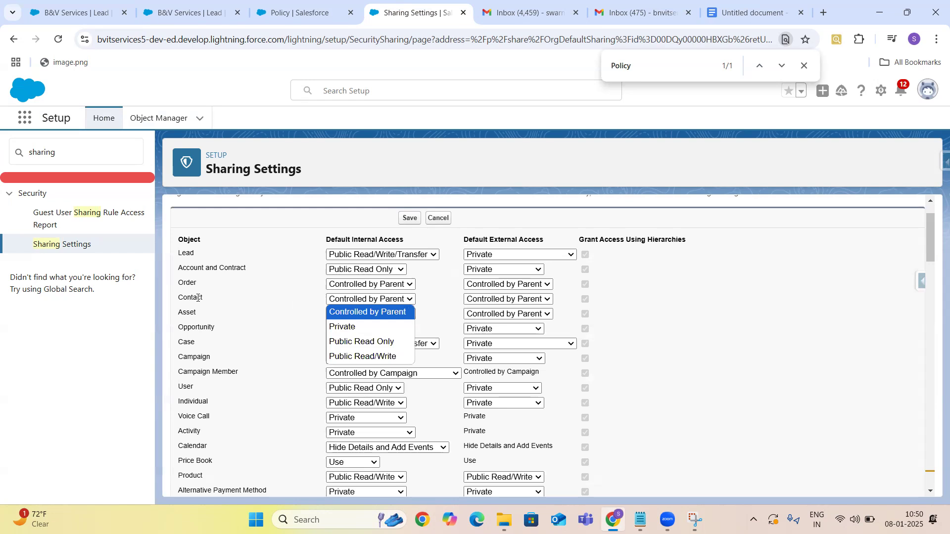
pyautogui.click(209, 299)
pyautogui.moveTo(210, 299)
pyautogui.mouseDown()
pyautogui.moveTo(177, 303)
pyautogui.moveTo(201, 305)
pyautogui.mouseUp()
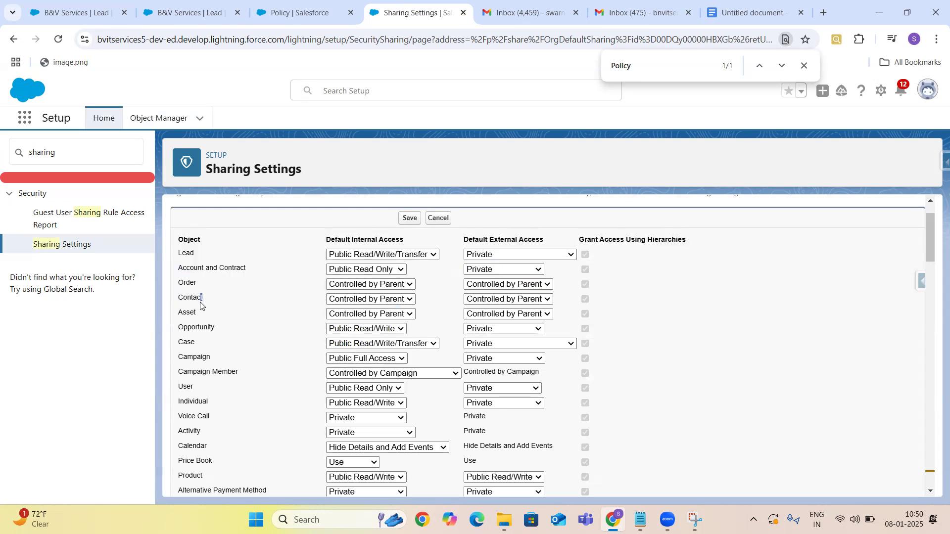
pyautogui.click(363, 300)
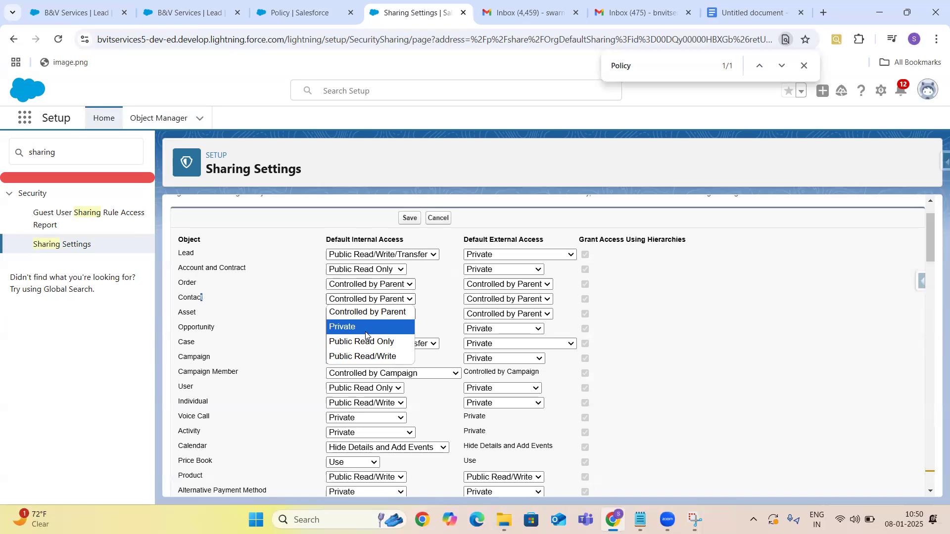
pyautogui.click(442, 324)
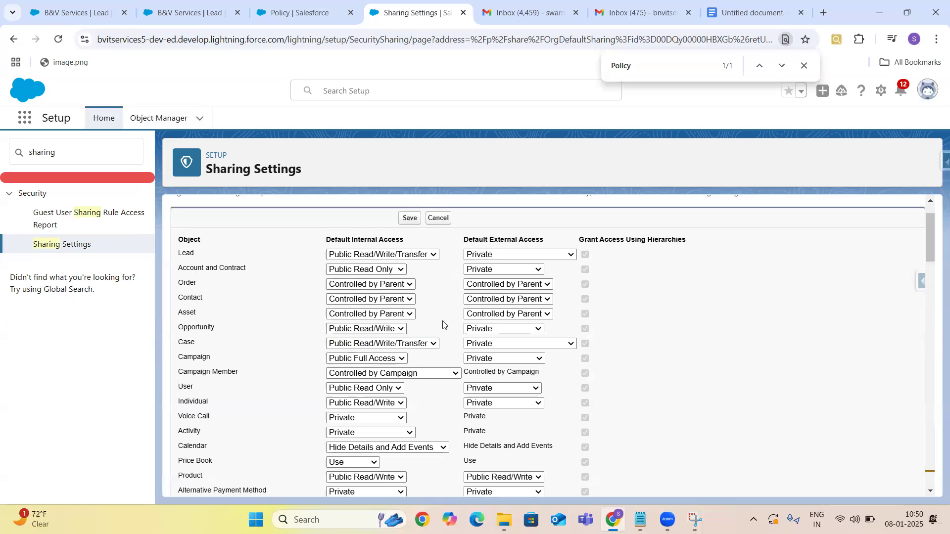
pyautogui.click(373, 330)
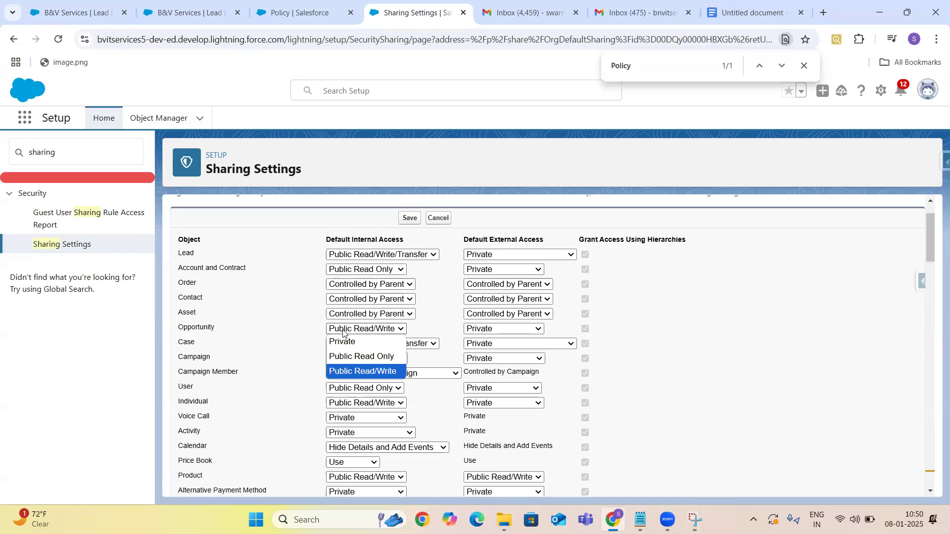
pyautogui.click(435, 326)
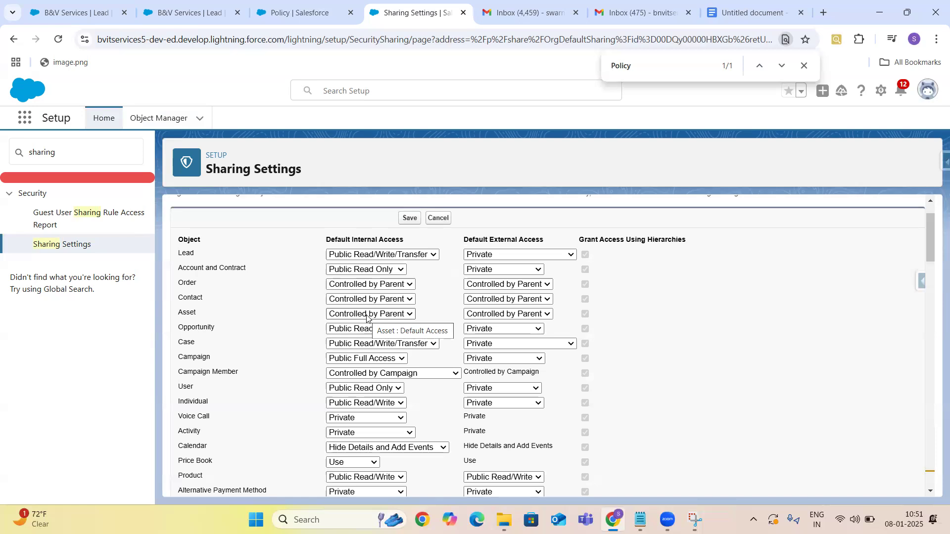
pyautogui.click(408, 300)
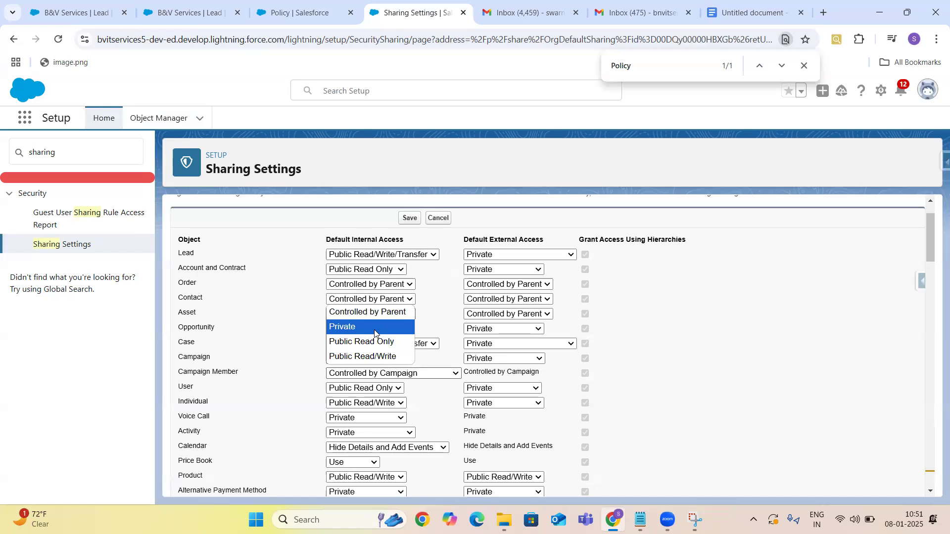
pyautogui.click(338, 302)
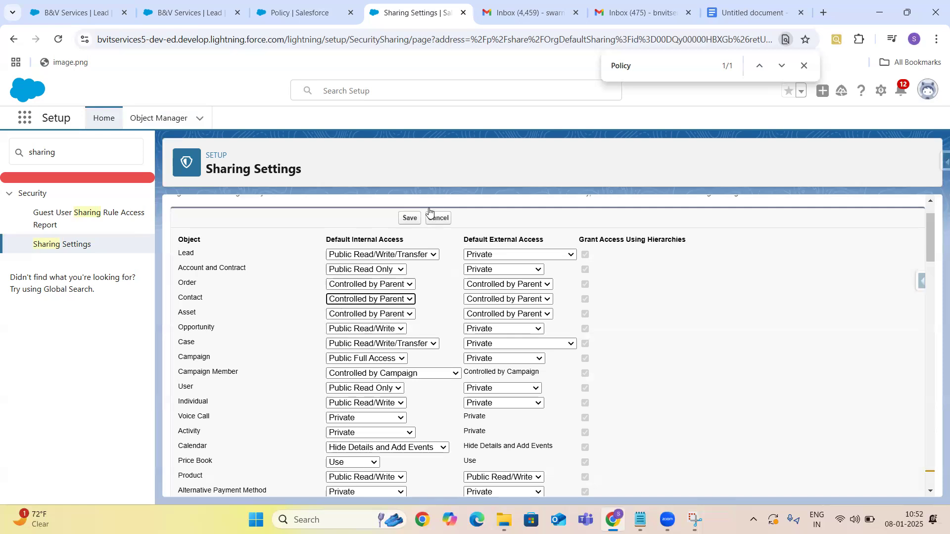
# Step: Switch back to the Google Docs notes and place the cursor after the dash following "Controlled by Parent"
pyautogui.click(742, 11)
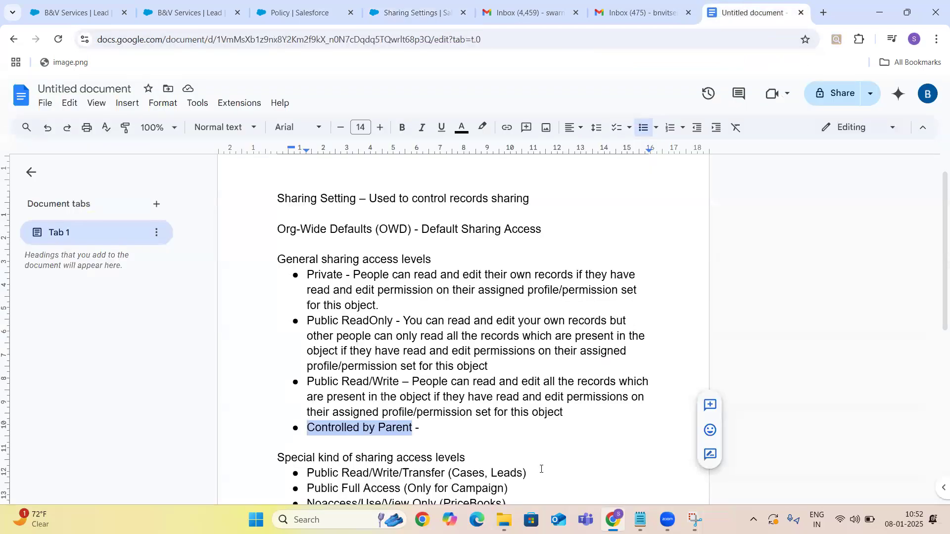
pyautogui.click(423, 428)
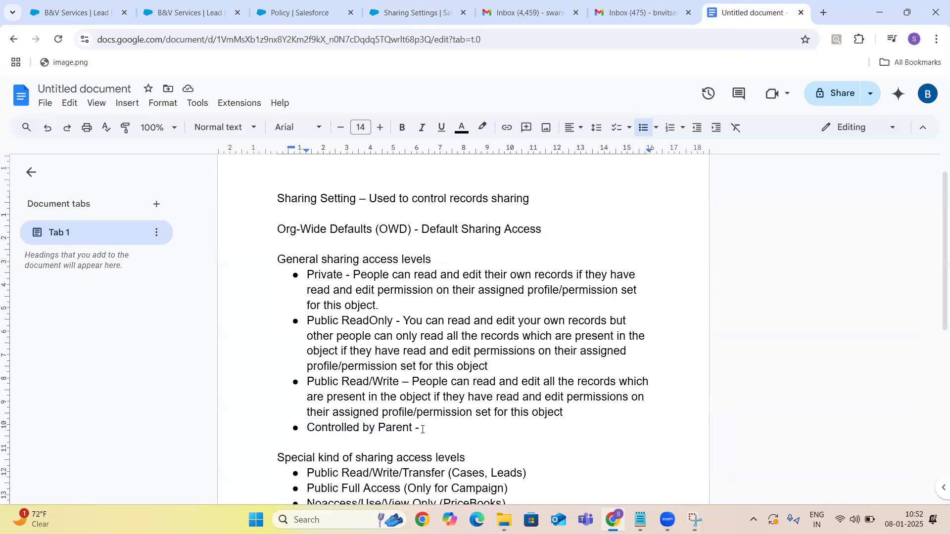
pyautogui.write('This')
pyautogui.press('BackSpace')
pyautogui.press('BackSpace')
pyautogui.press('BackSpace')
pyautogui.press('BackSpace')
pyautogui.press('BackSpace')
pyautogui.write('Appli')
pyautogui.press('BackSpace')
pyautogui.press('BackSpace')
pyautogui.press('BackSpace')
pyautogui.press('BackSpace')
pyautogui.press('BackSpace')
# Step: Describe Controlled by Parent in its bullet as "Basically this is available for Master-Detail relationship object."
pyautogui.write('Basicall')
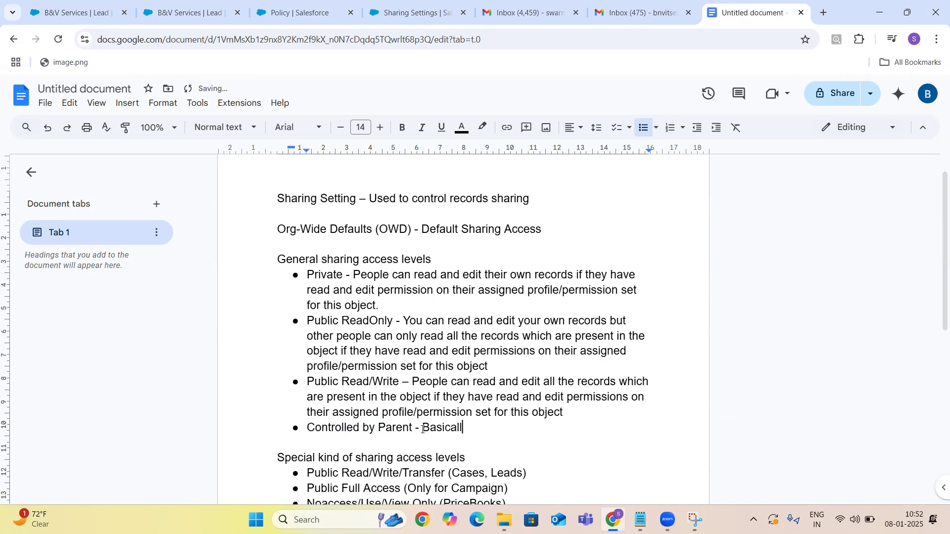
pyautogui.write('y this is avial')
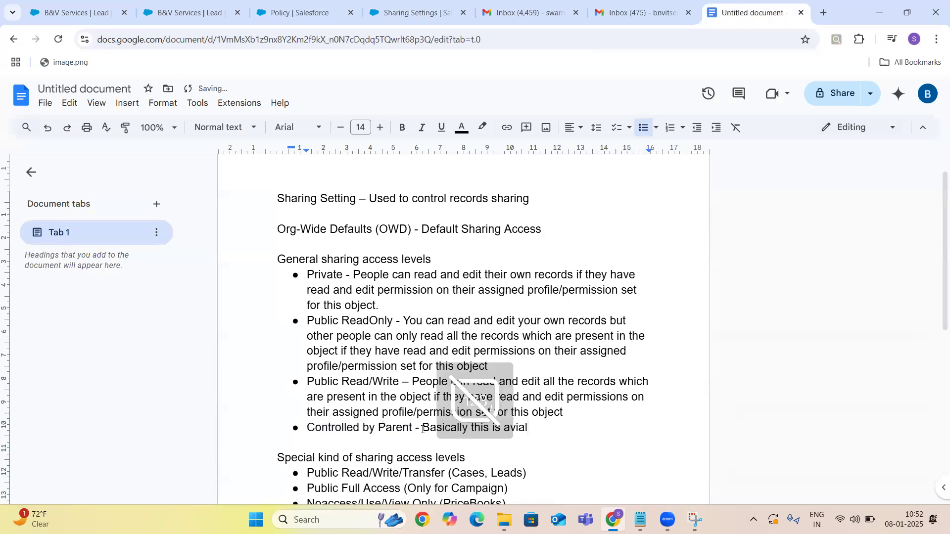
pyautogui.doubleClick(533, 428)
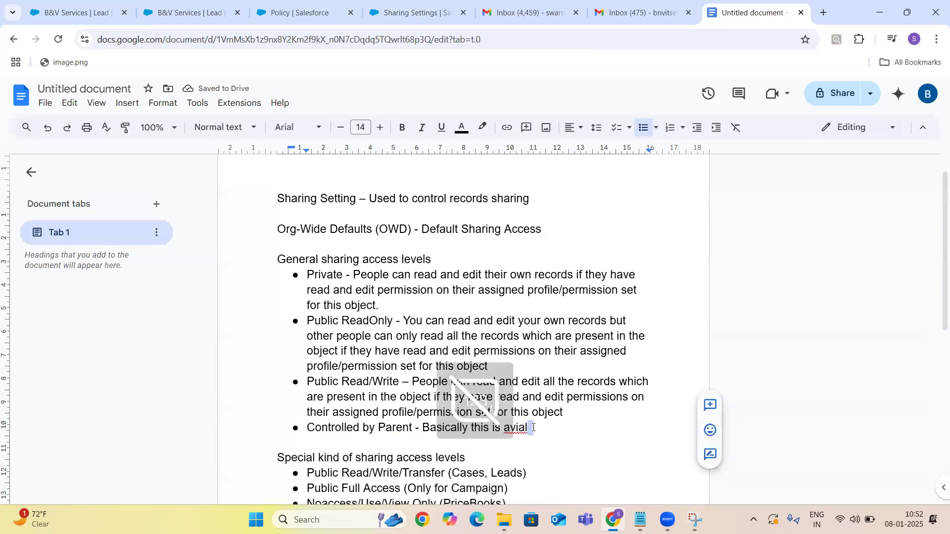
pyautogui.write('a')
pyautogui.write('b')
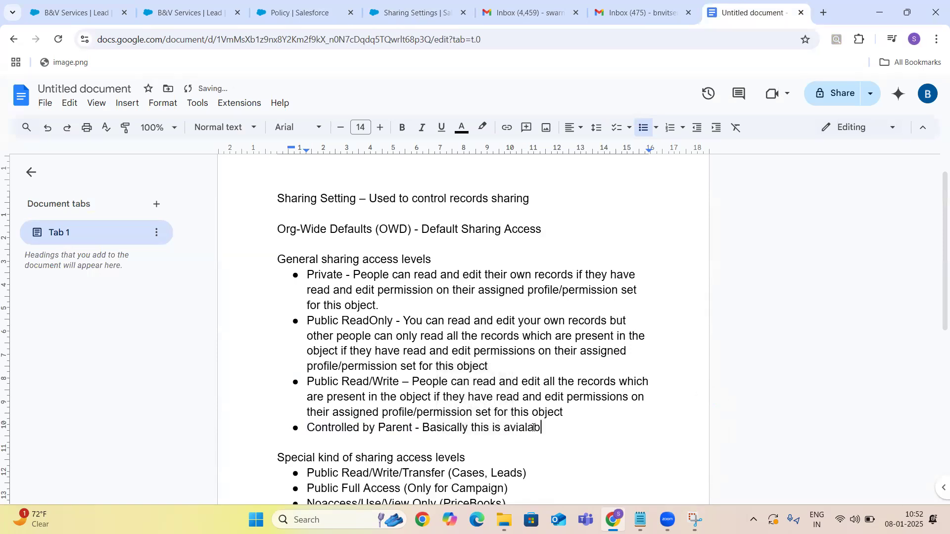
pyautogui.write('le for Master-Deta')
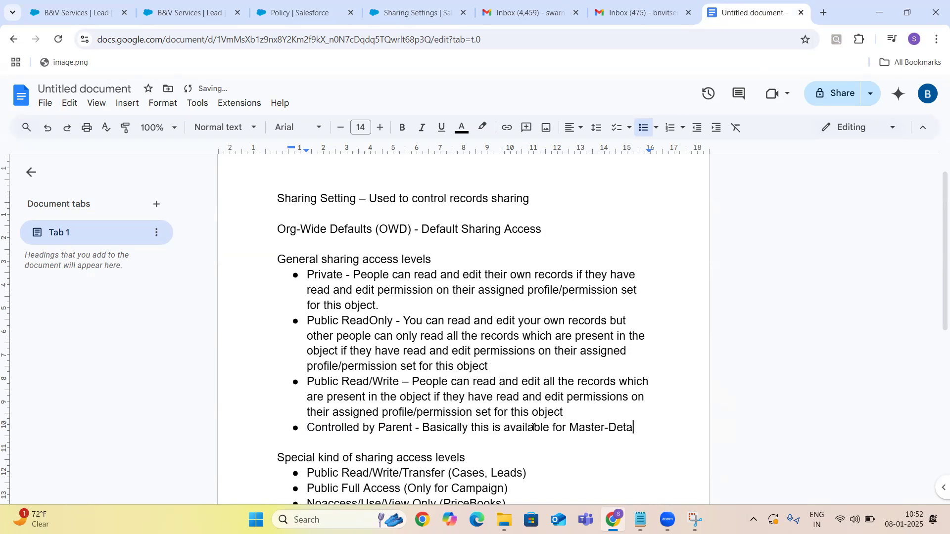
pyautogui.write('il rela')
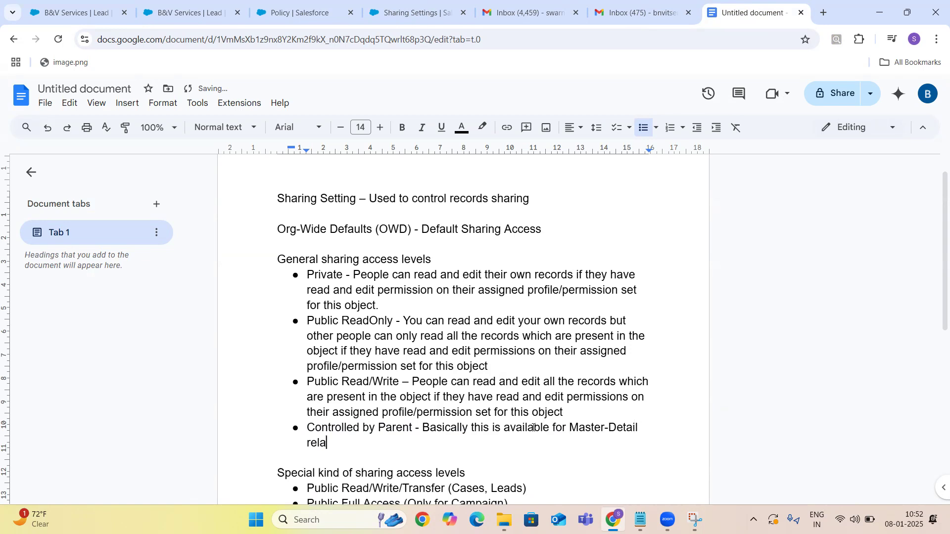
pyautogui.write('tionship object')
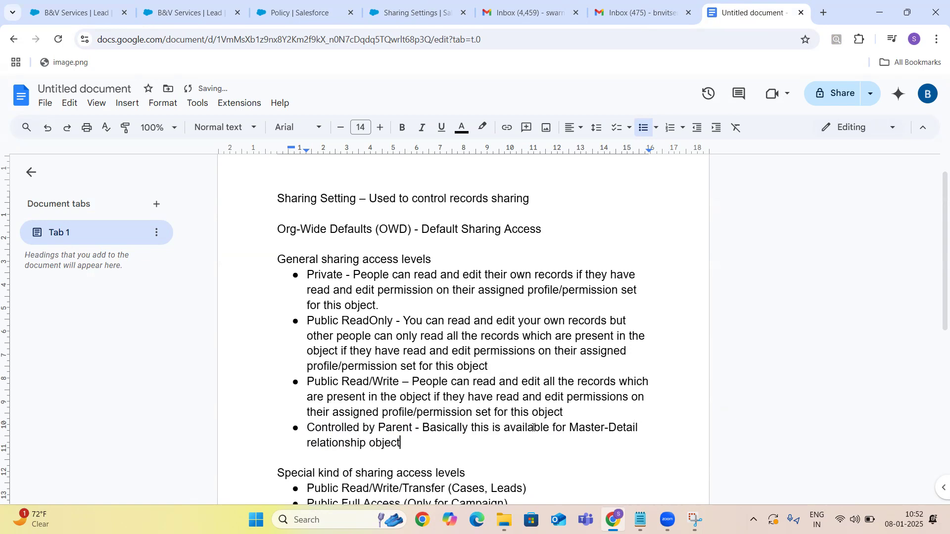
pyautogui.write('.')
# Step: Add the sentence "You will not get an option to change other level of access on child object." to the Controlled by Parent bullet
pyautogui.write('You will not get an optio')
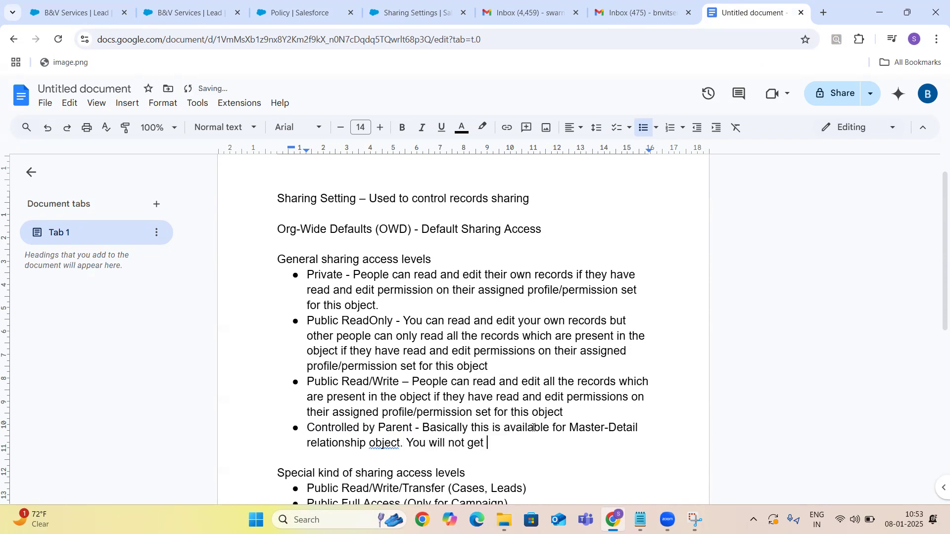
pyautogui.write('n to change')
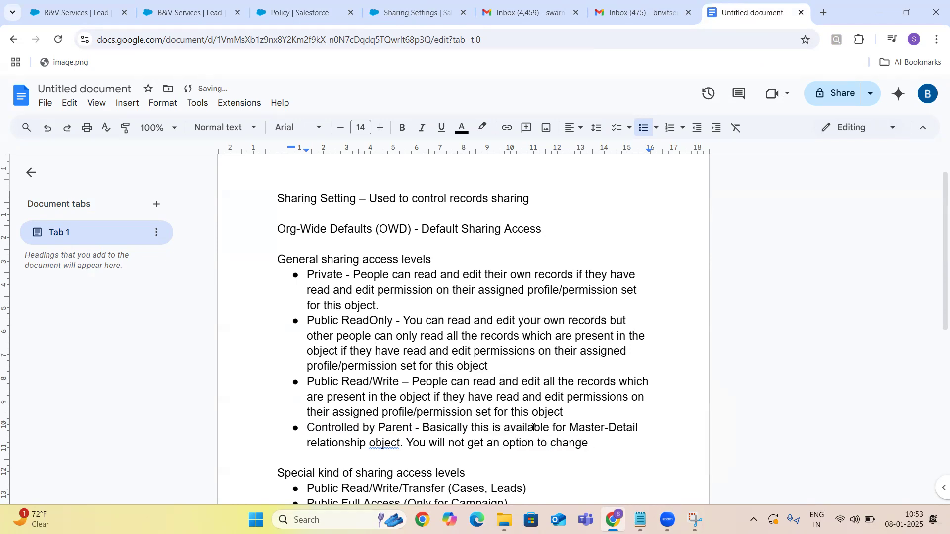
pyautogui.write(' other level of access on child objet')
pyautogui.press('BackSpace')
pyautogui.write('ct.')
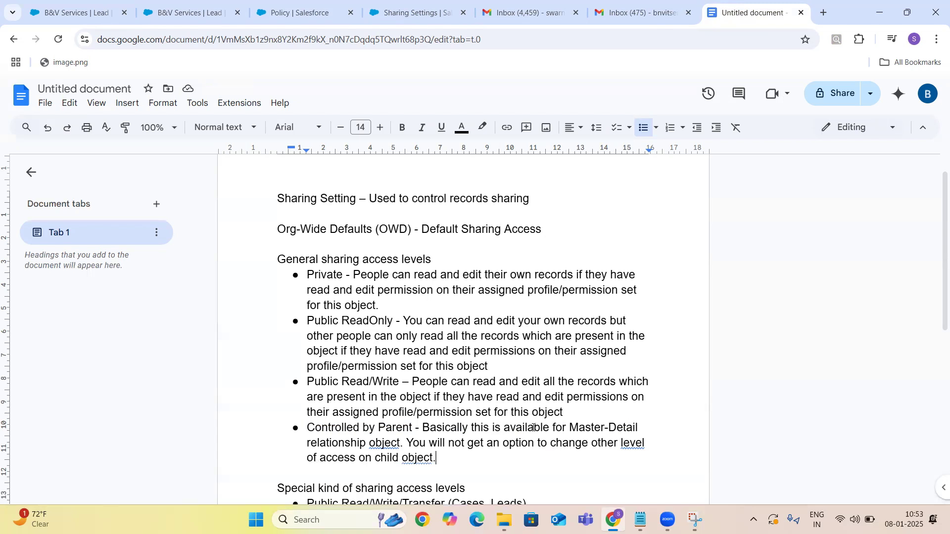
# Step: Insert "Whatever the access level selected on master object will apply same access for child object." before the last sentence of the Controlled by Parent bullet
pyautogui.click(404, 443)
pyautogui.write('Whatever the access level selected on master ')
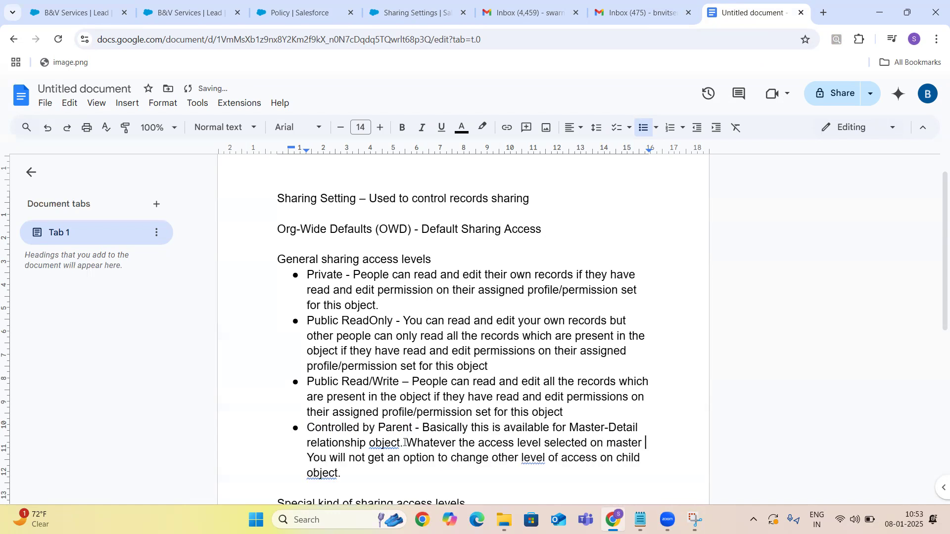
pyautogui.write('object will apply same ')
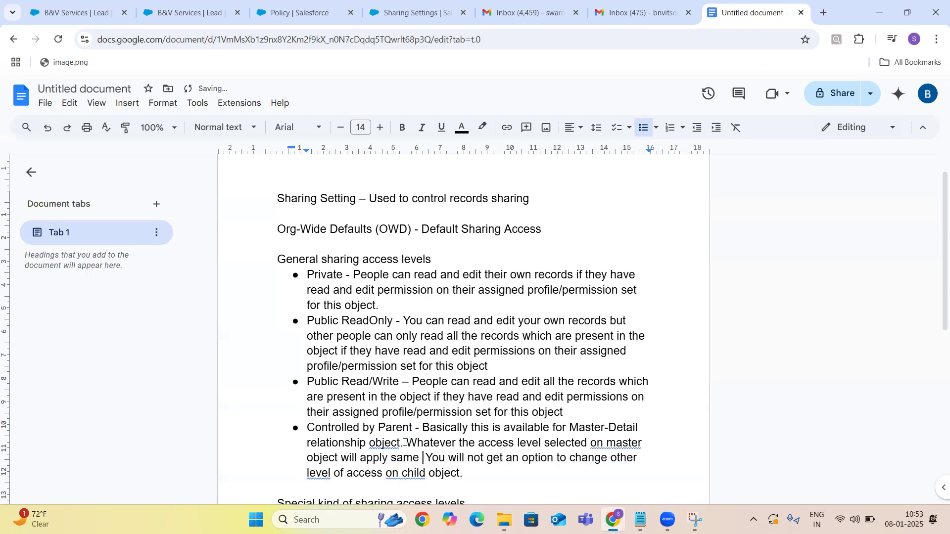
pyautogui.write('access for ')
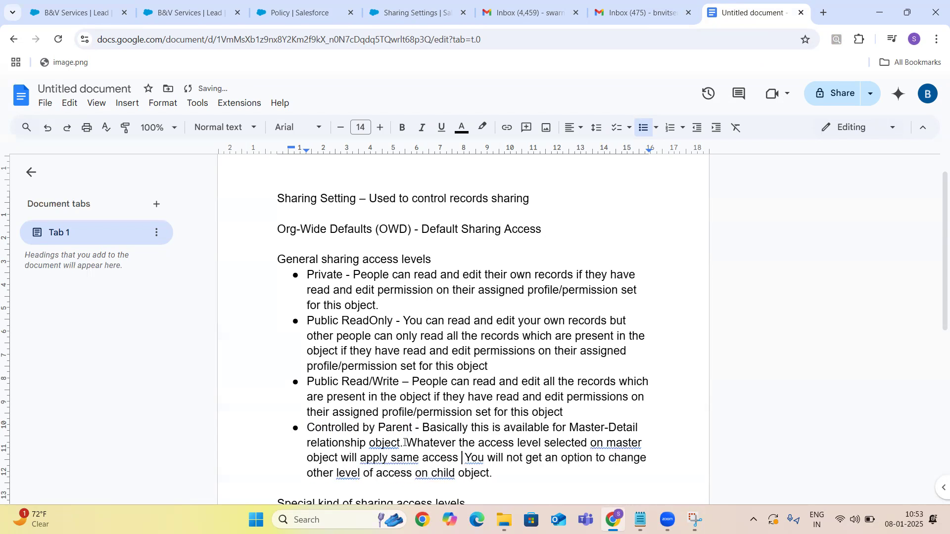
pyautogui.write('child objec')
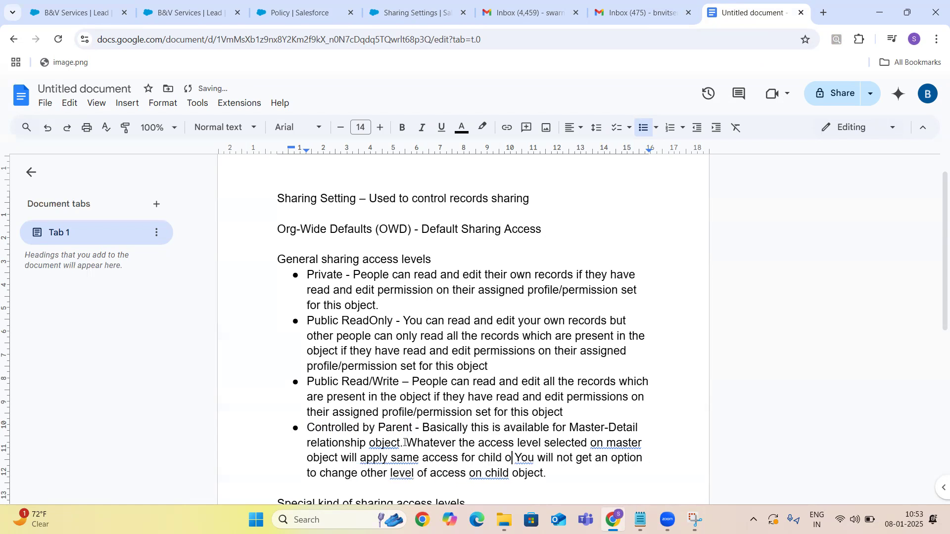
pyautogui.write('t.')
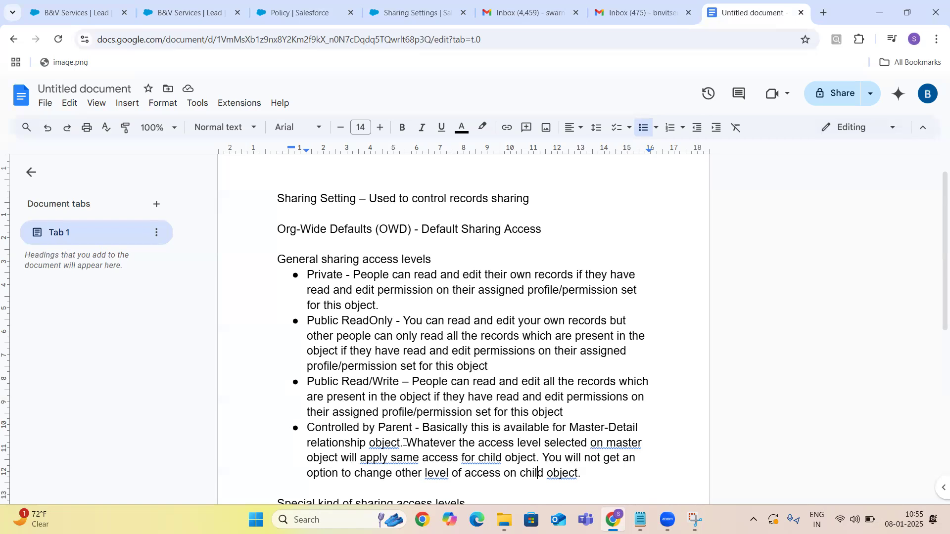
# Step: Review the general sharing access level descriptions from Private through Controlled by Parent, highlighting them, and continue to the special access levels and Sharing Rules notes
pyautogui.scroll(-1, 404, 442)
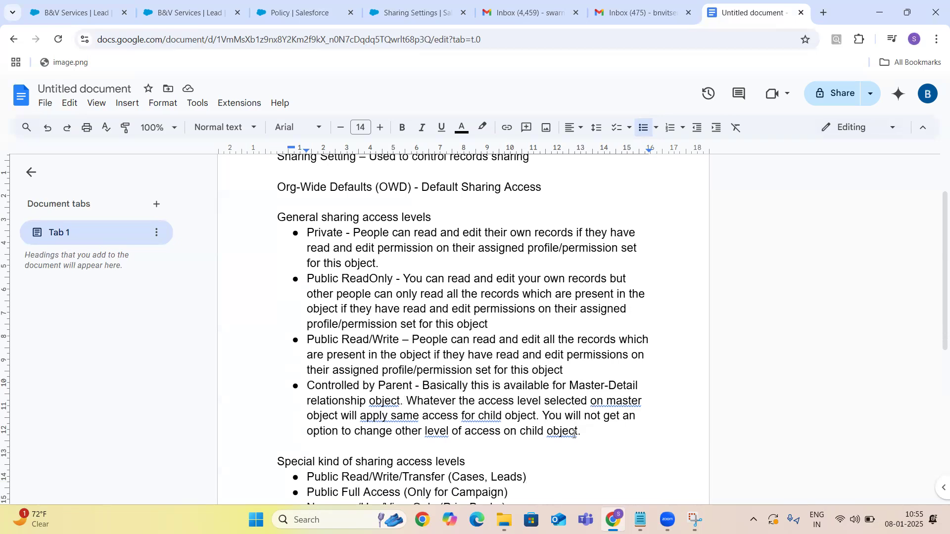
pyautogui.click(587, 433)
pyautogui.moveTo(581, 431); pyautogui.dragTo(304, 235)
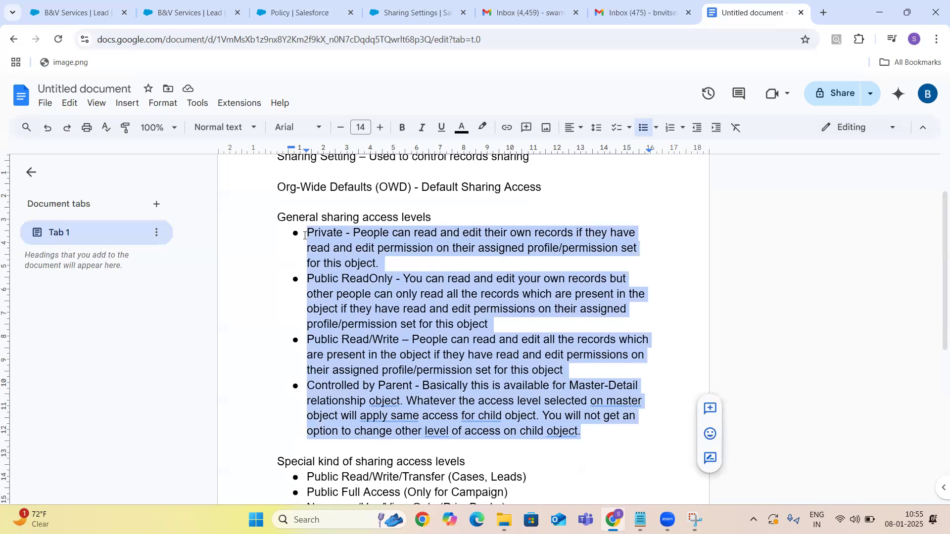
pyautogui.click(493, 463)
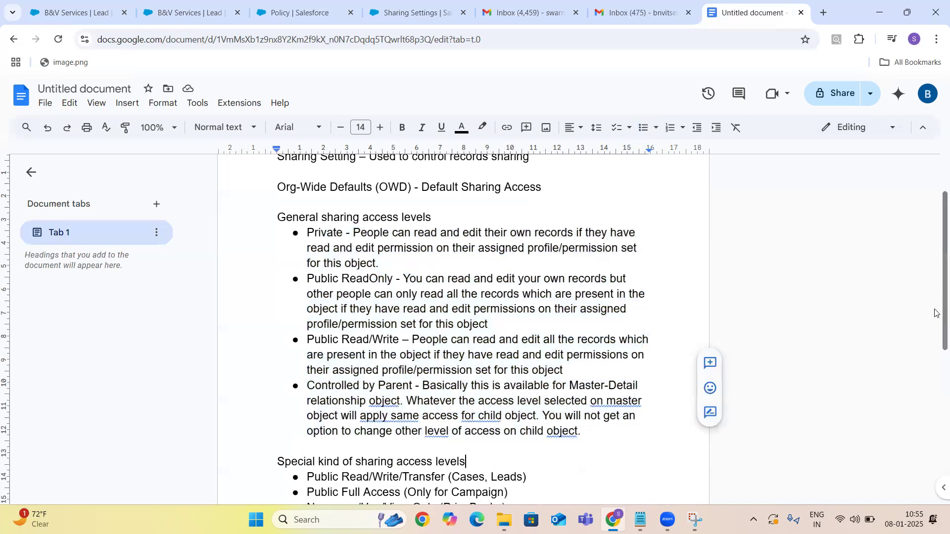
pyautogui.moveTo(935, 297)
pyautogui.mouseDown()
pyautogui.moveTo(935, 352)
pyautogui.moveTo(935, 306)
pyautogui.mouseUp()
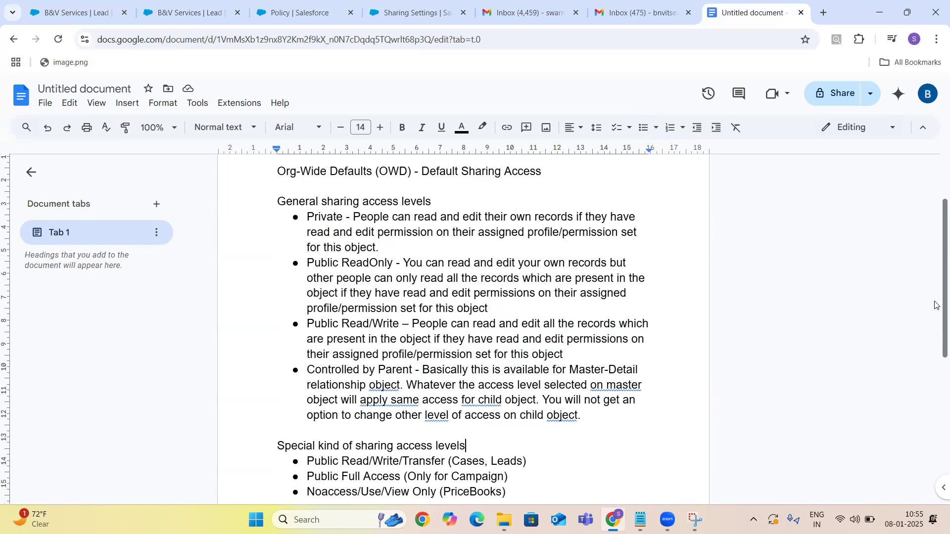
pyautogui.moveTo(582, 416); pyautogui.dragTo(308, 371)
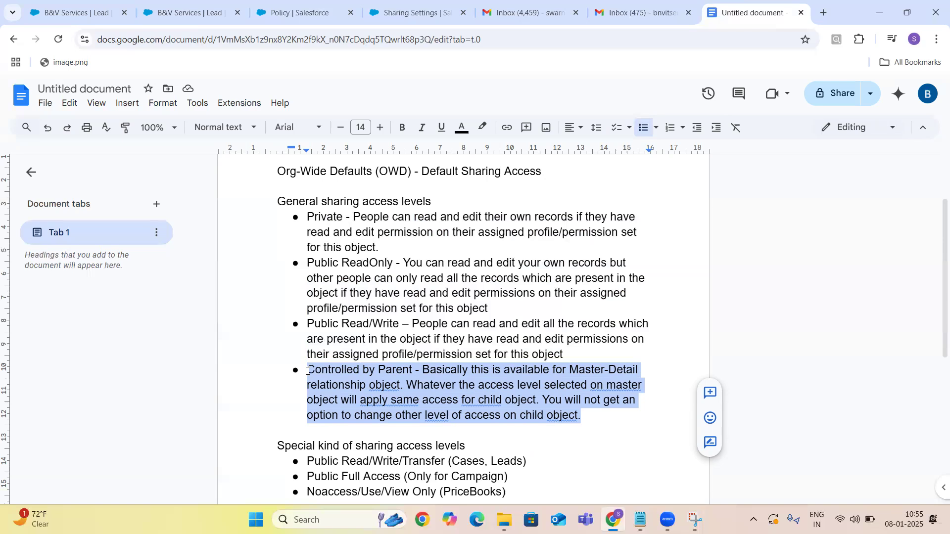
pyautogui.moveTo(566, 355); pyautogui.dragTo(304, 220)
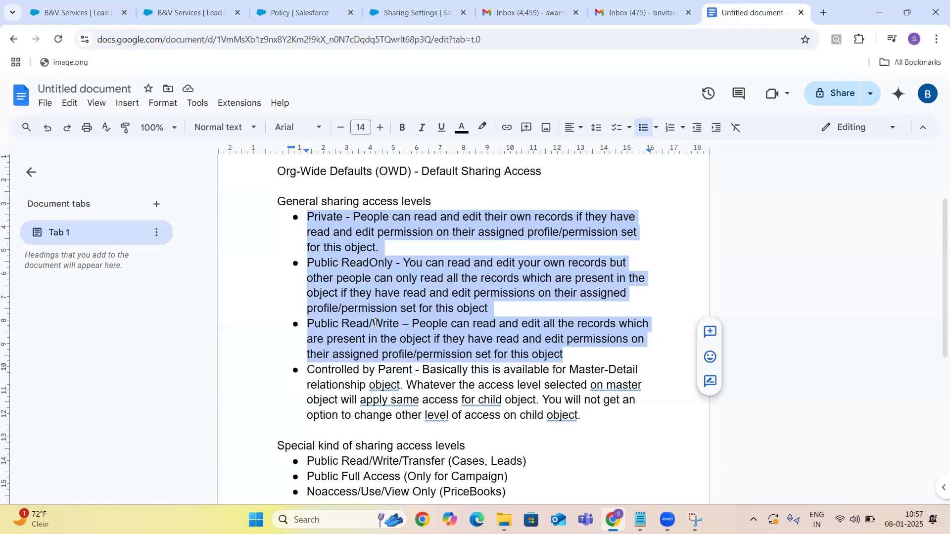
pyautogui.moveTo(934, 253); pyautogui.dragTo(940, 341)
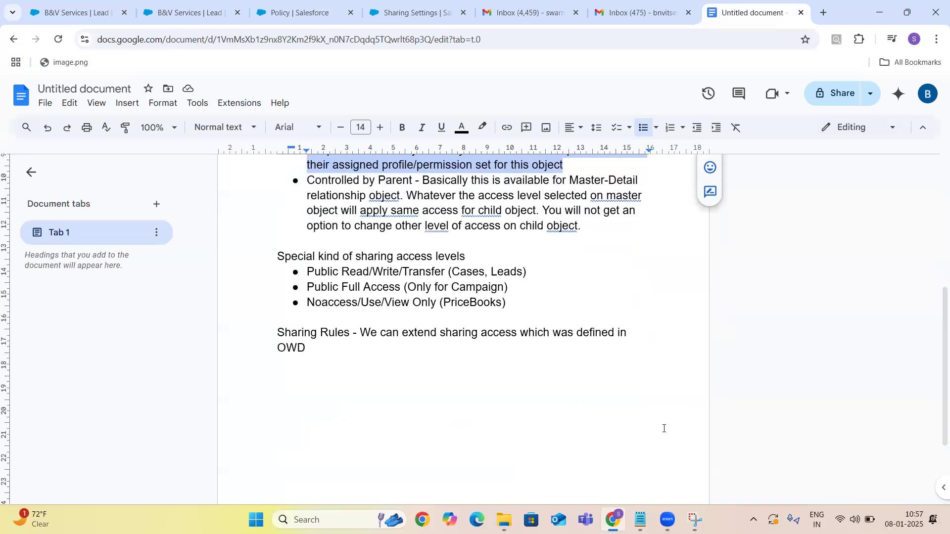